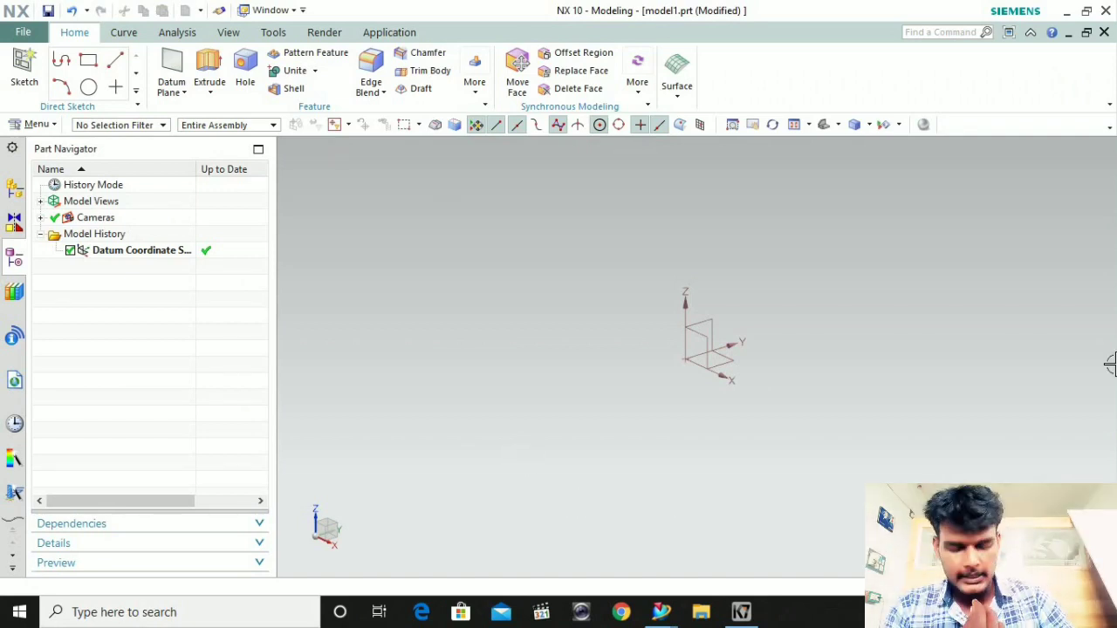
Create a sketch on the default XY plane and open it in the Sketch Task Environment
left_click(27, 74)
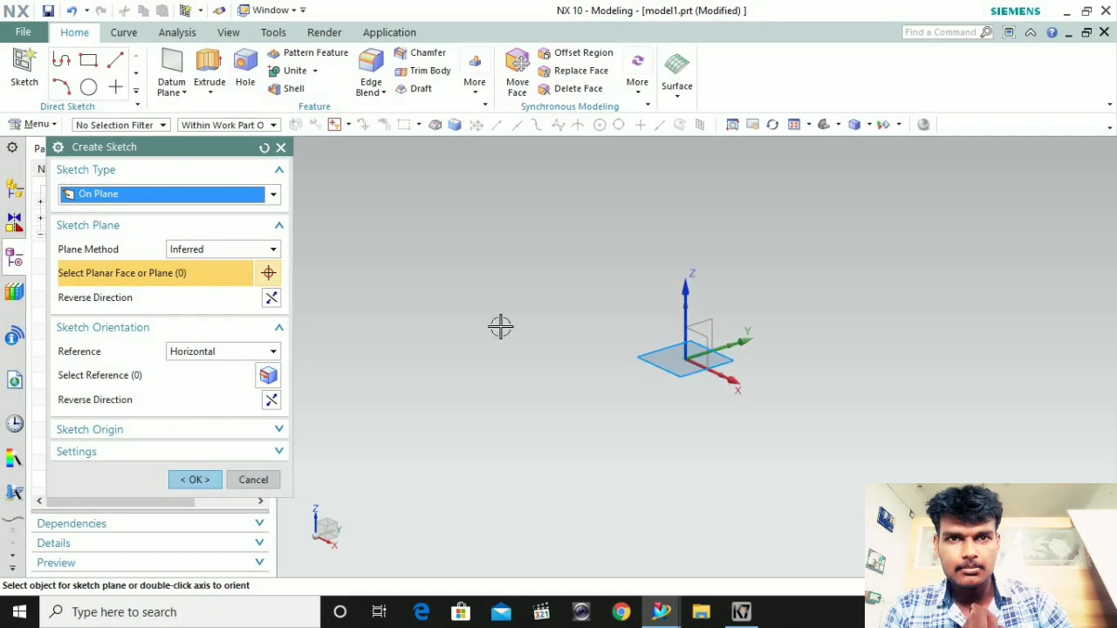
left_click(197, 480)
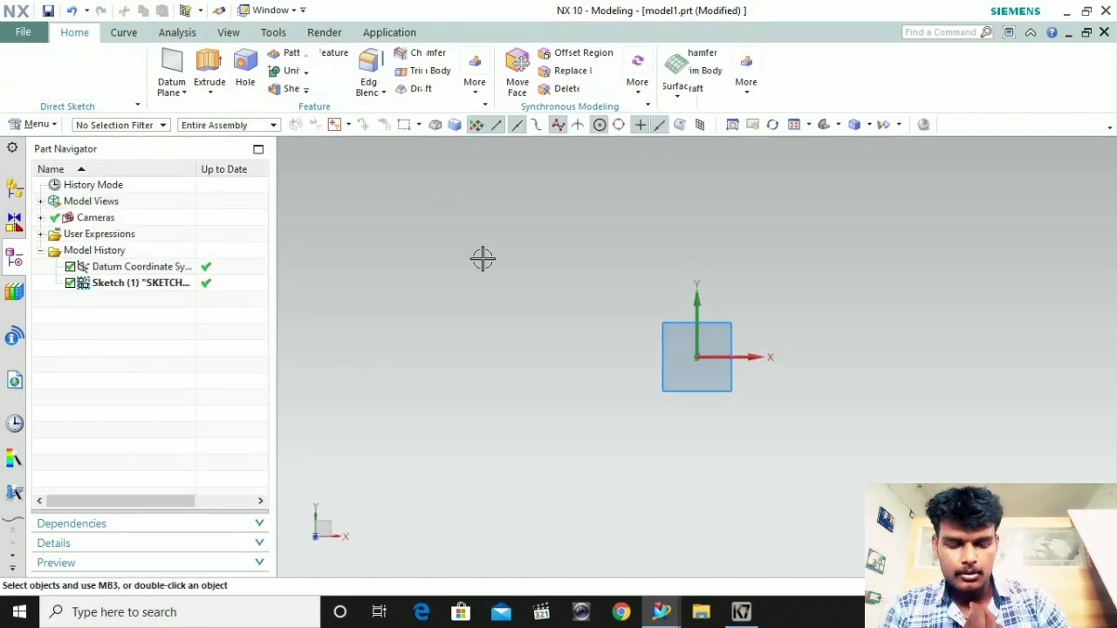
left_click(403, 98)
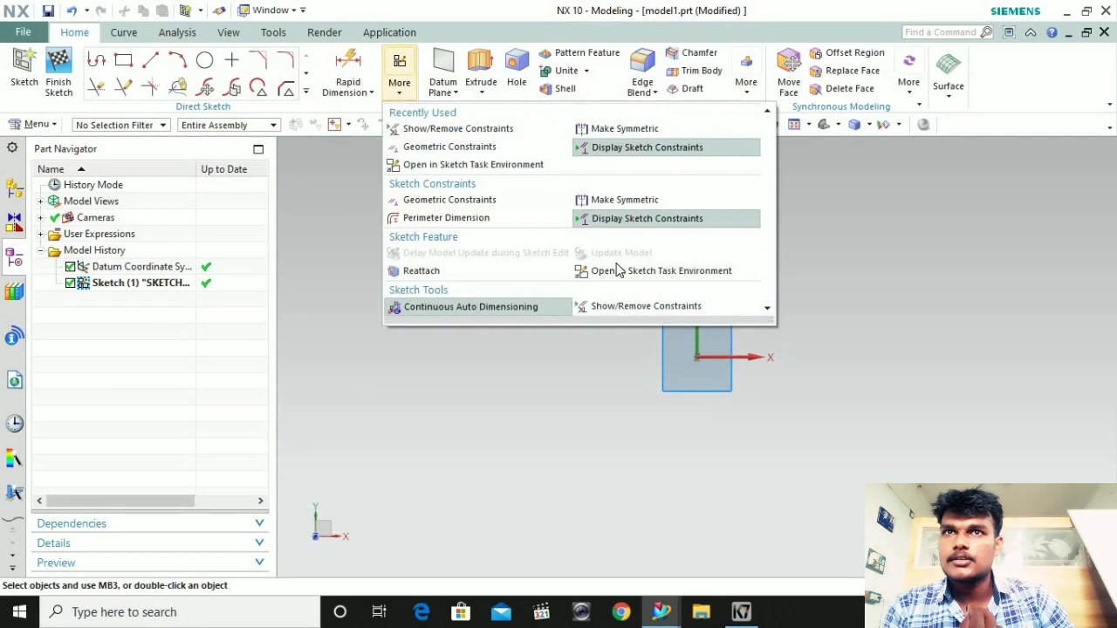
left_click(661, 269)
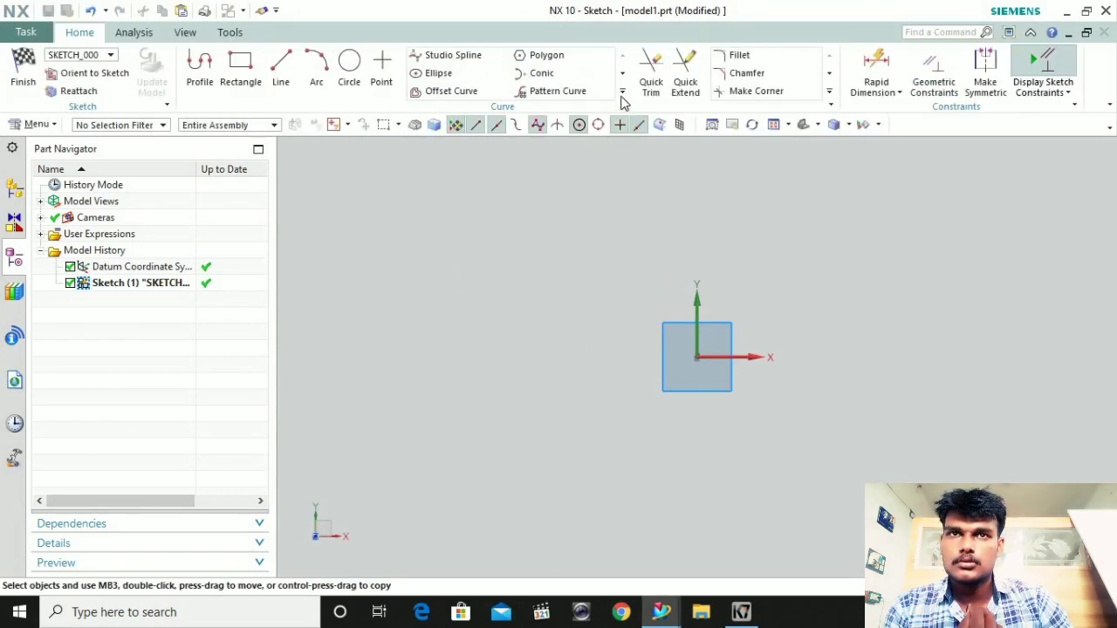
left_click(622, 92)
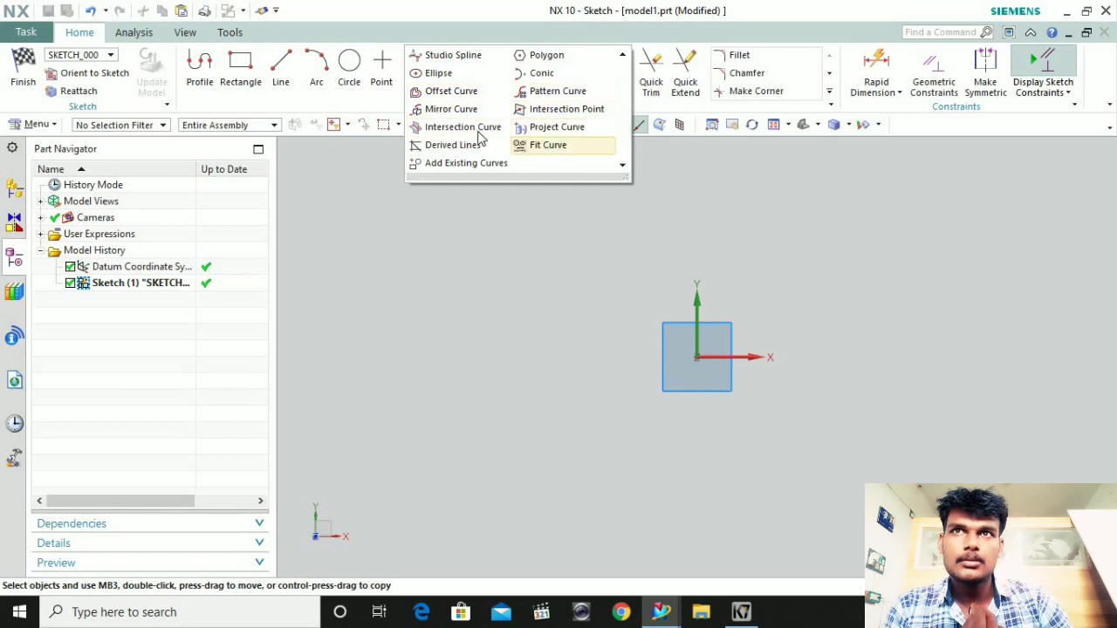
left_click(829, 93)
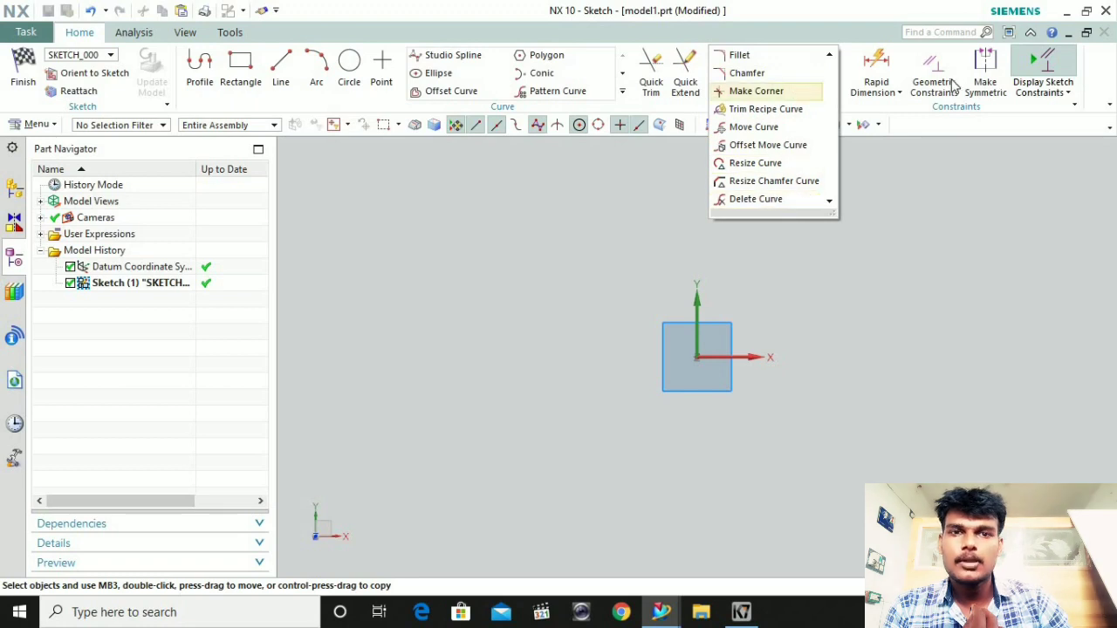
left_click(576, 253)
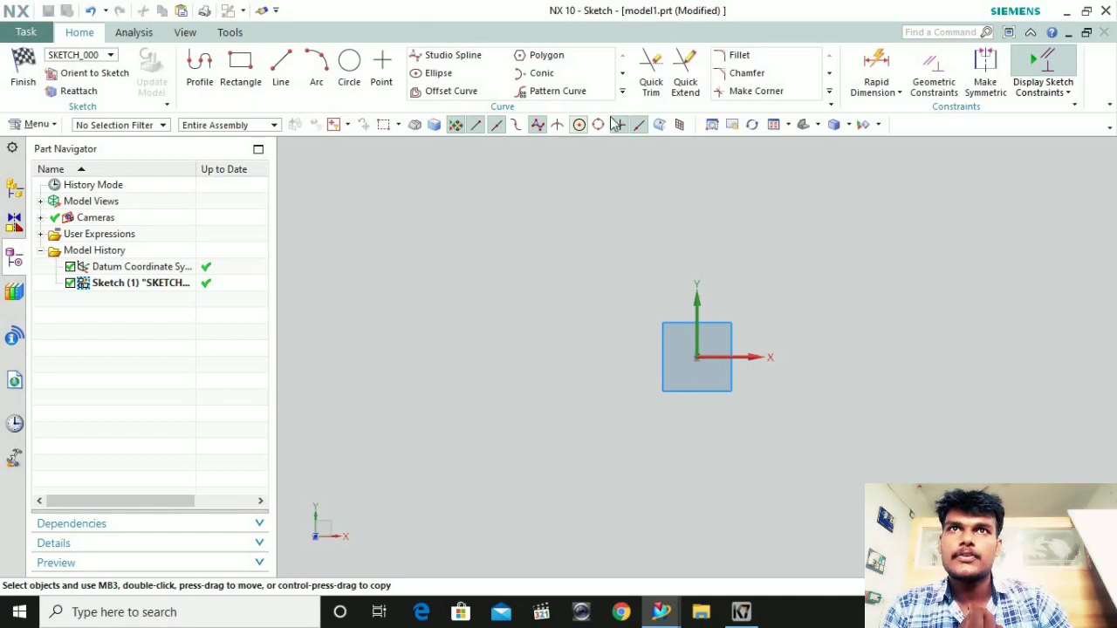
left_click(622, 91)
left_click(446, 92)
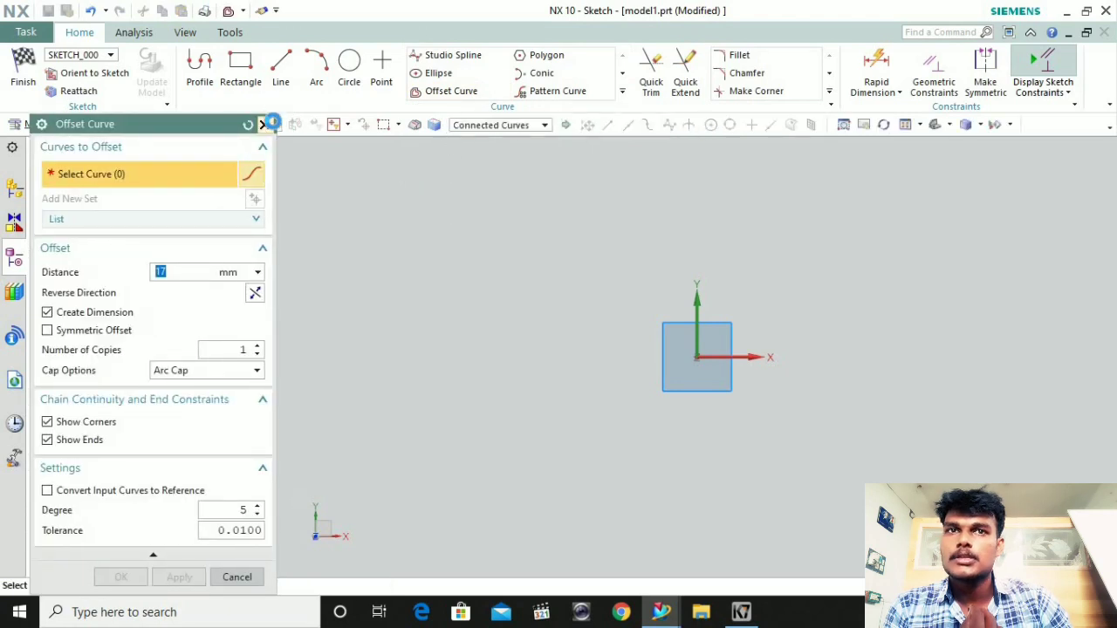
left_click(269, 119)
Draw a circle about 46.5 mm in diameter, centred about 86 mm left of and 27 mm above the origin
left_click(349, 66)
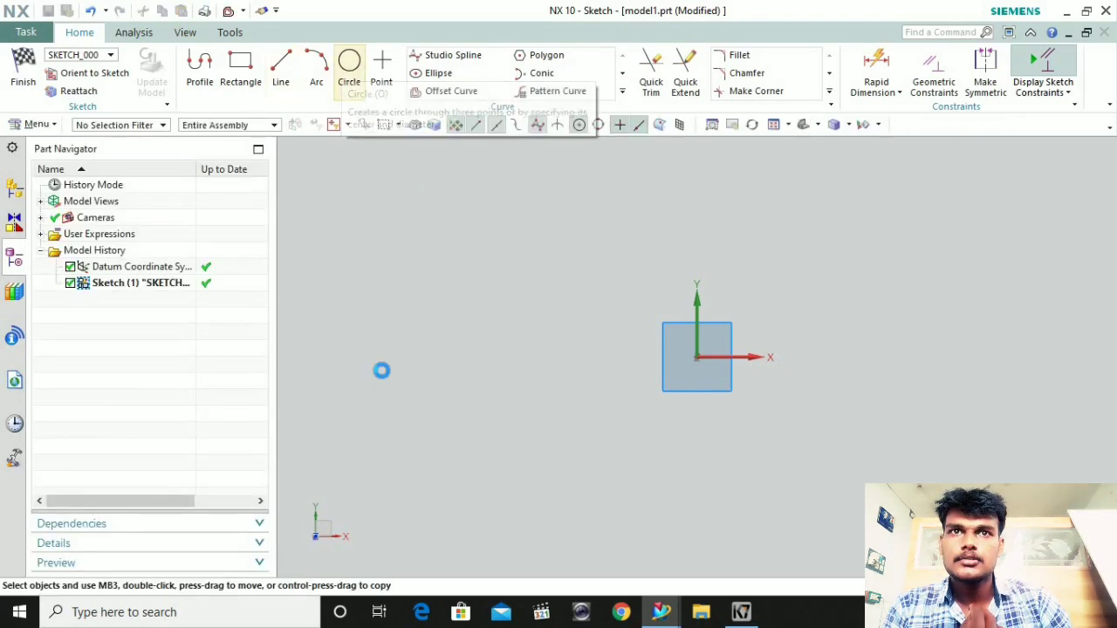
left_click(425, 270)
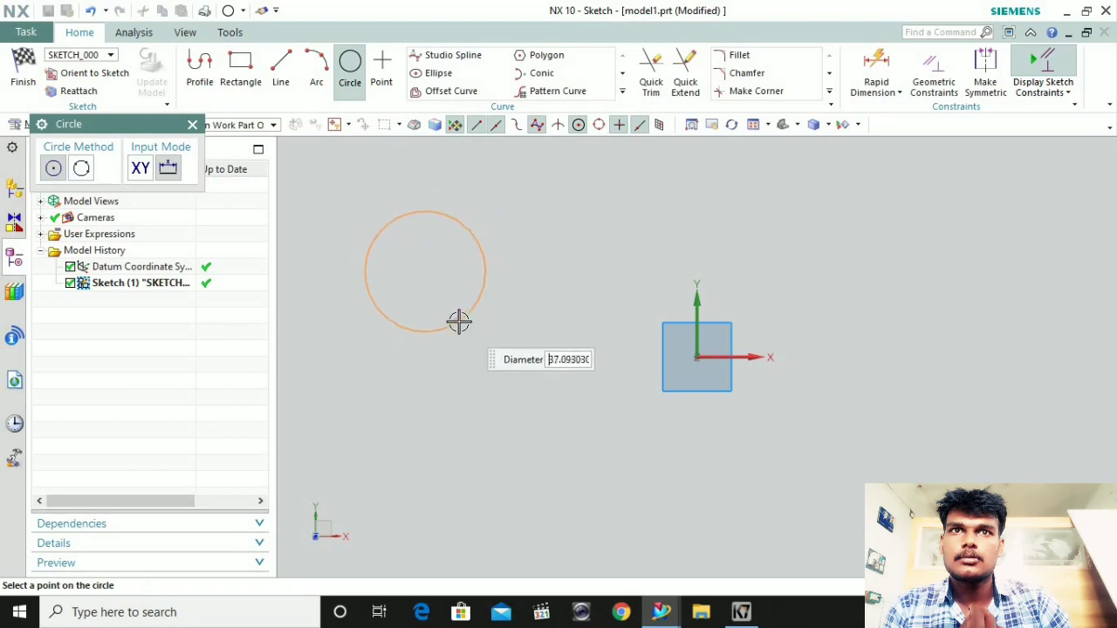
left_click(467, 330)
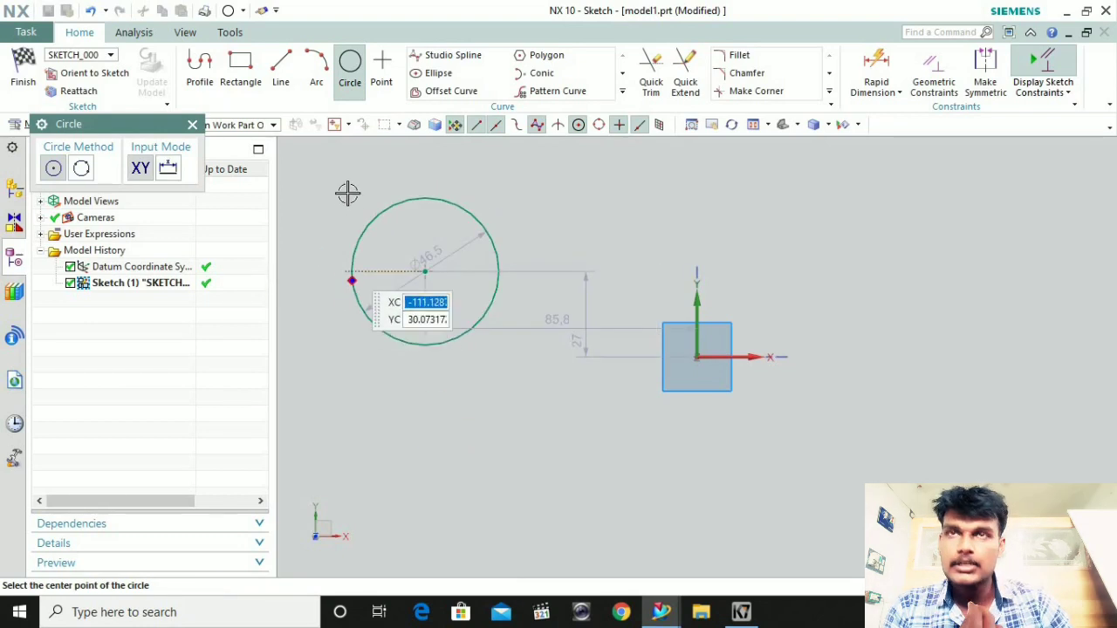
Set up an Offset Curve of the circle, directed inward with a distance of 7 mm
left_click(454, 91)
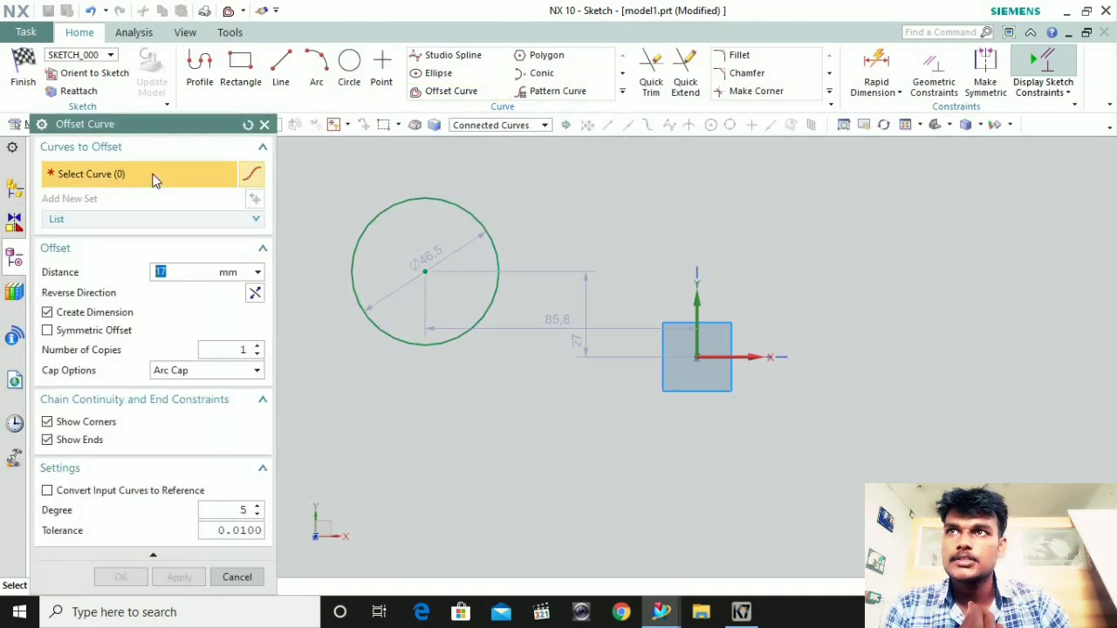
left_click(442, 201)
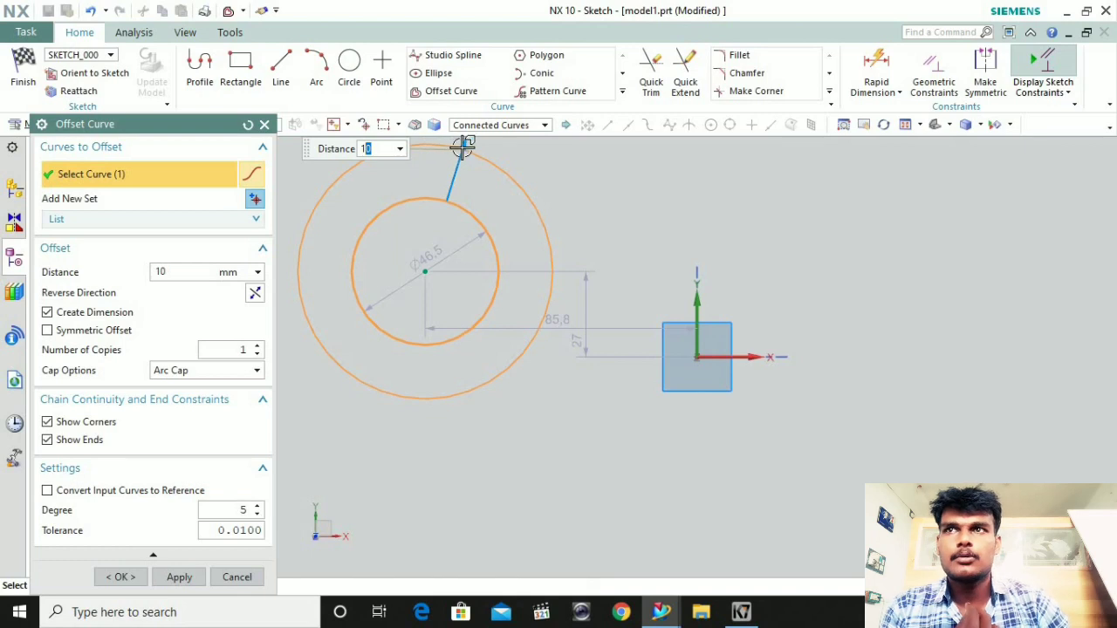
left_click_drag(463, 154, 421, 167)
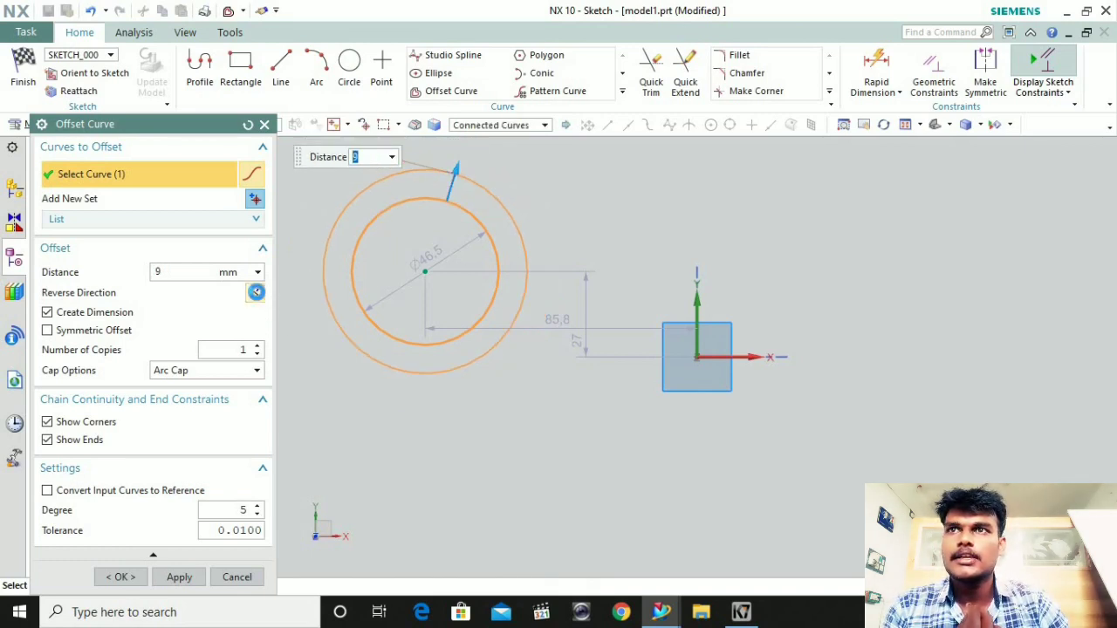
left_click(256, 292)
left_click(255, 292)
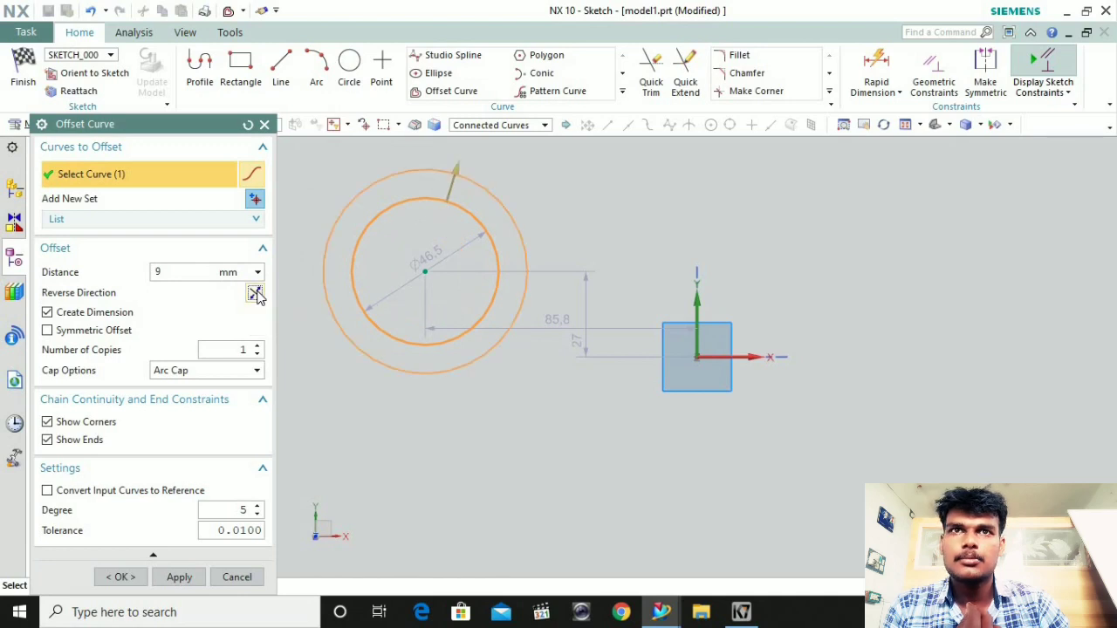
left_click(255, 293)
left_click(255, 293)
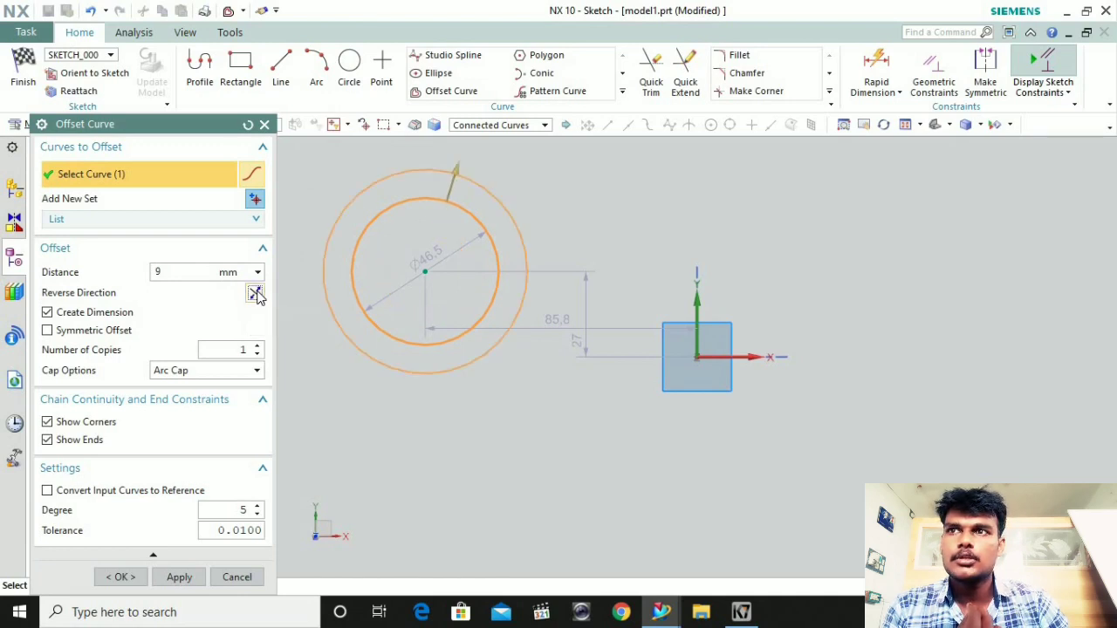
left_click(254, 293)
left_click_drag(170, 271, 144, 273)
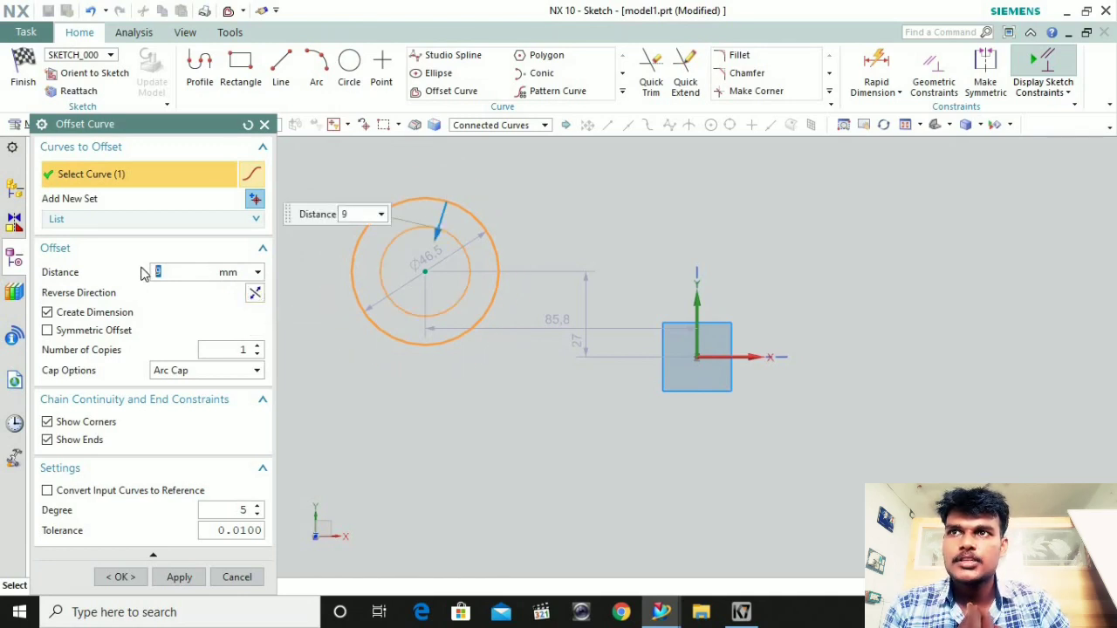
Set the circle offset's cap option to Extension Cap and create the offset
left_click(219, 375)
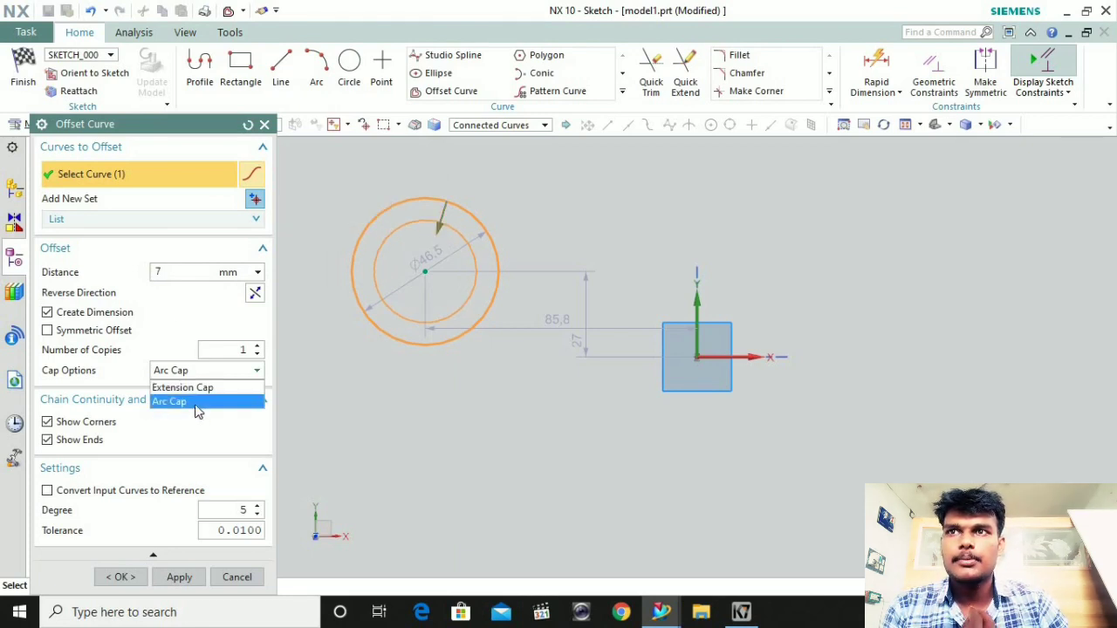
left_click(195, 404)
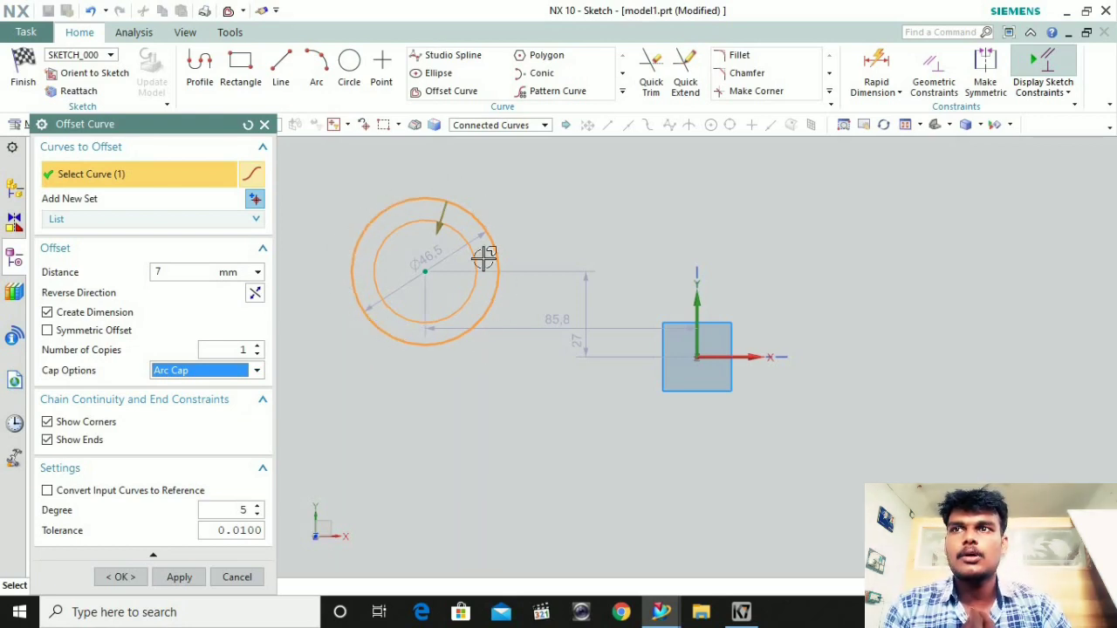
left_click(257, 371)
left_click(223, 388)
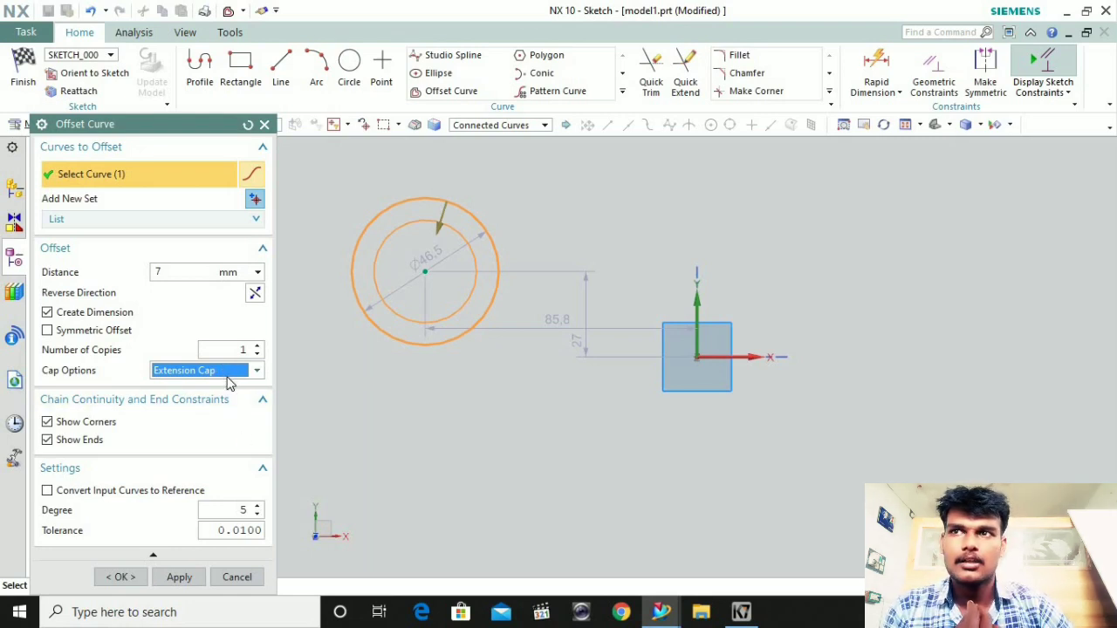
left_click(121, 577)
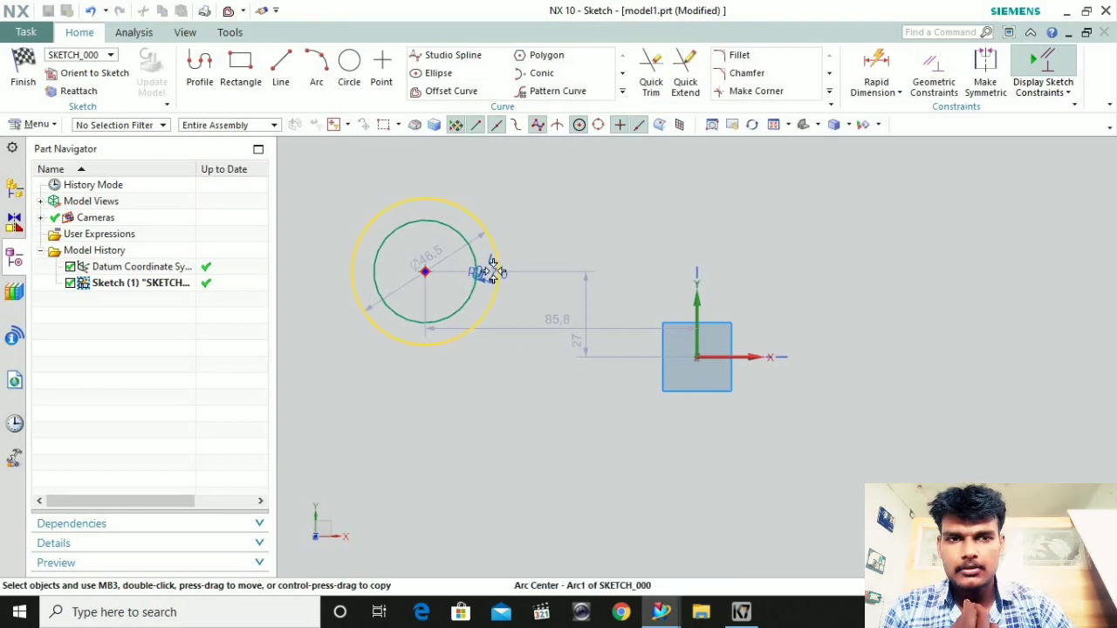
Draw a rectangle about 89 mm wide and 51 mm high, up and to the right of the origin
scroll(489, 272, "up", 3)
scroll(485, 275, "down", 1)
scroll(485, 275, "down", 1)
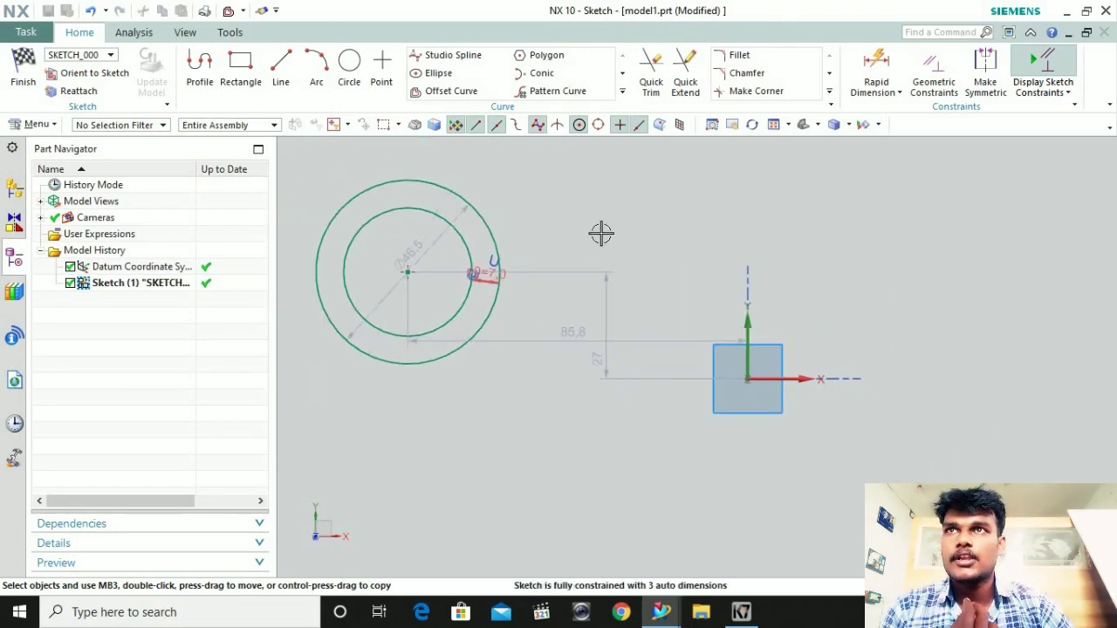
scroll(323, 193, "down", 2)
left_click(240, 71)
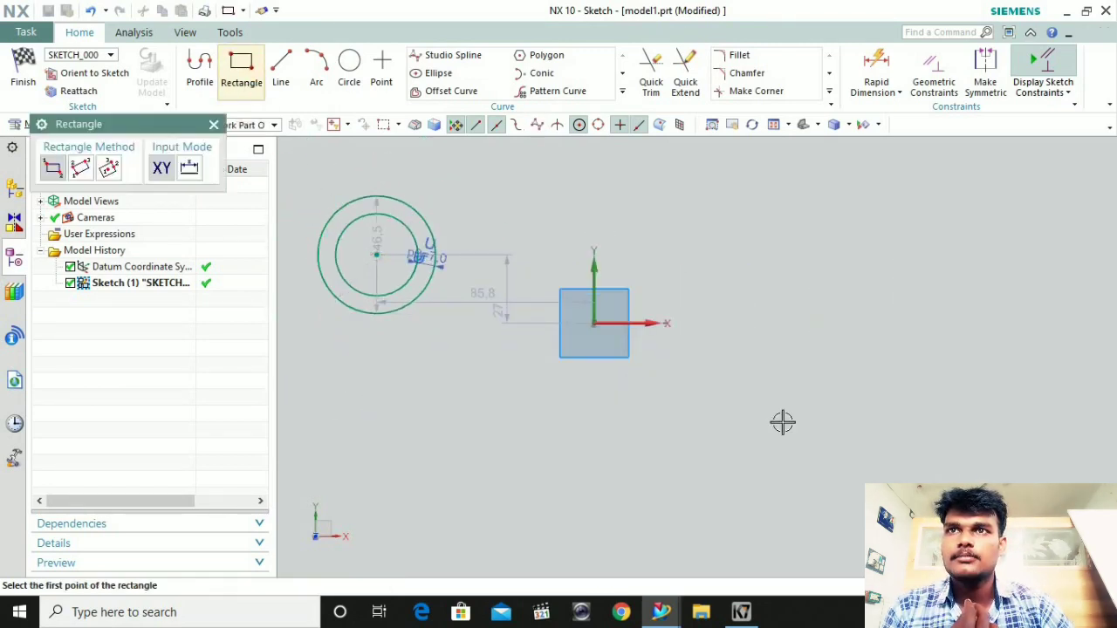
left_click(650, 192)
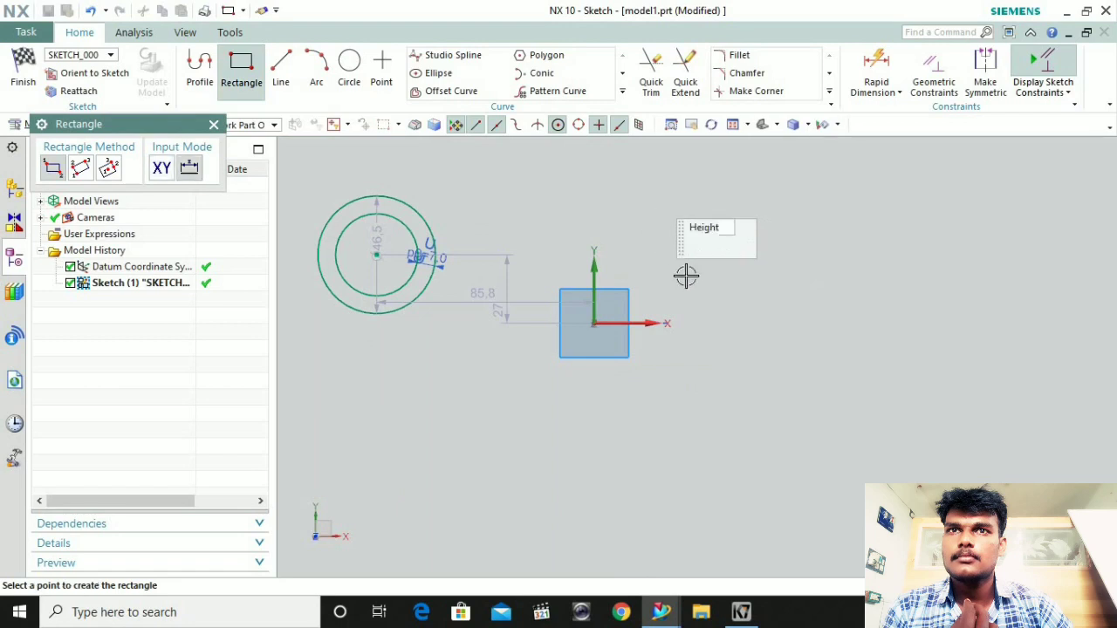
left_click(876, 319)
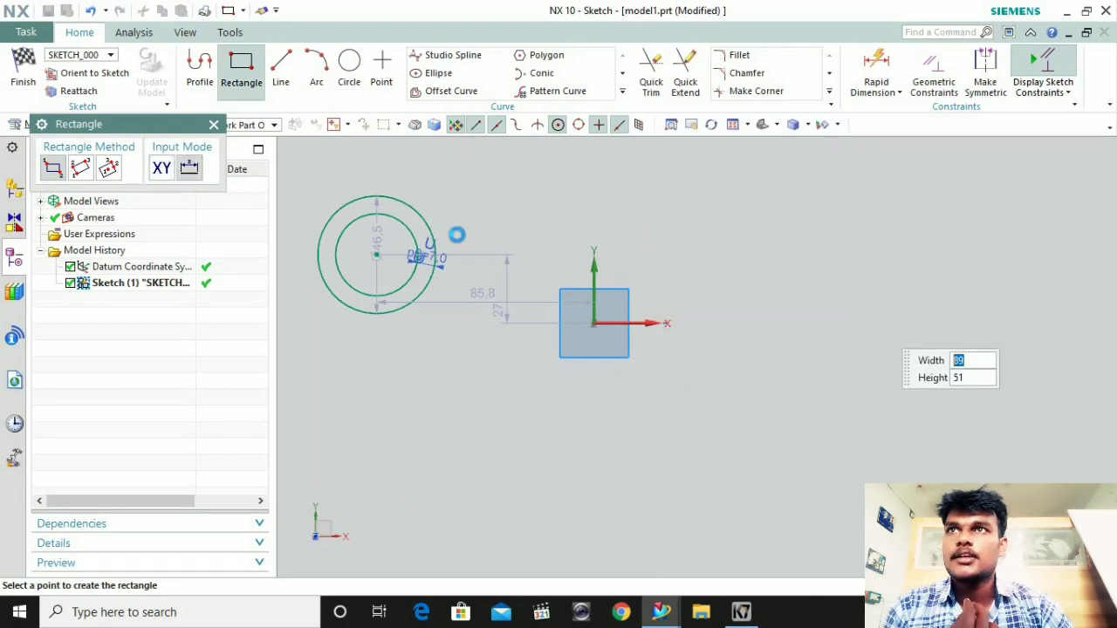
Set up an Offset Curve of the whole rectangle, 7 mm outward with Arc Cap, and inspect its corners
left_click(458, 93)
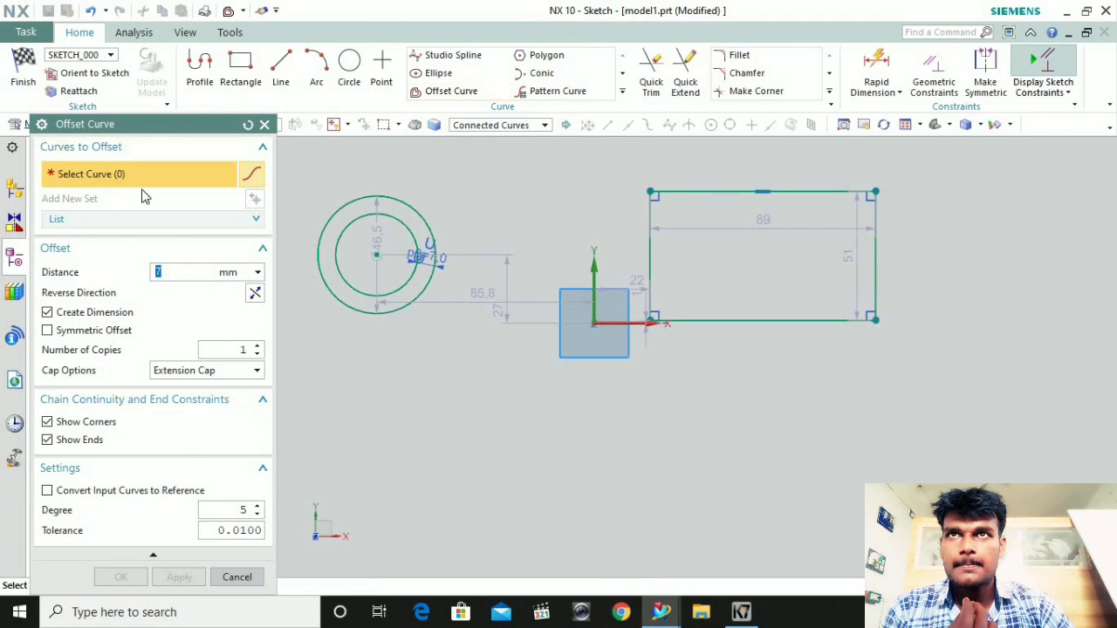
left_click(652, 244)
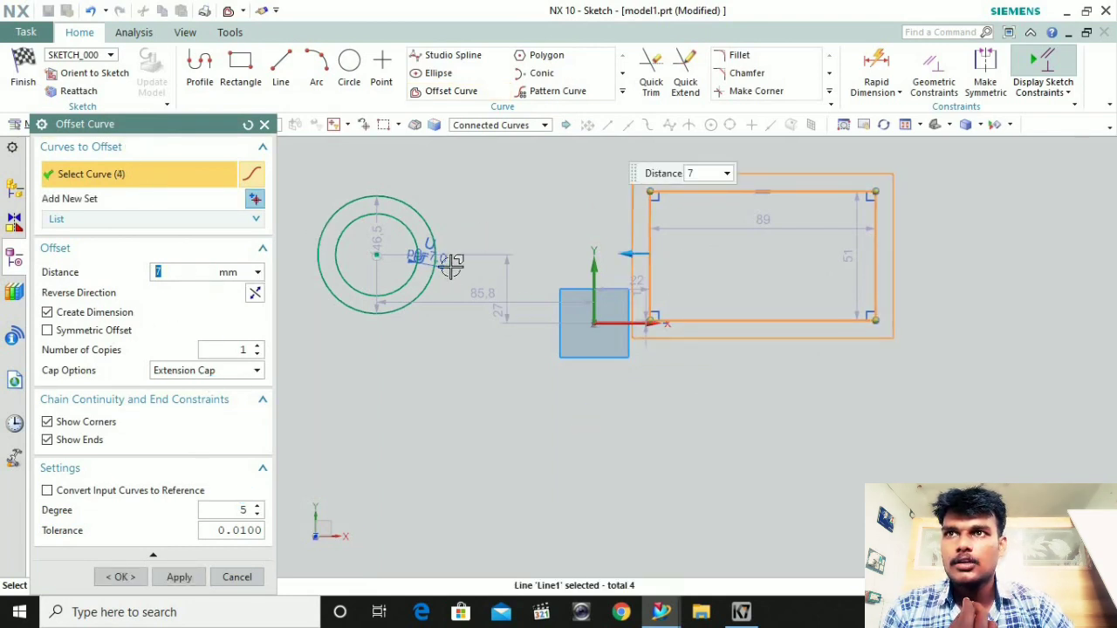
left_click(234, 377)
left_click(218, 402)
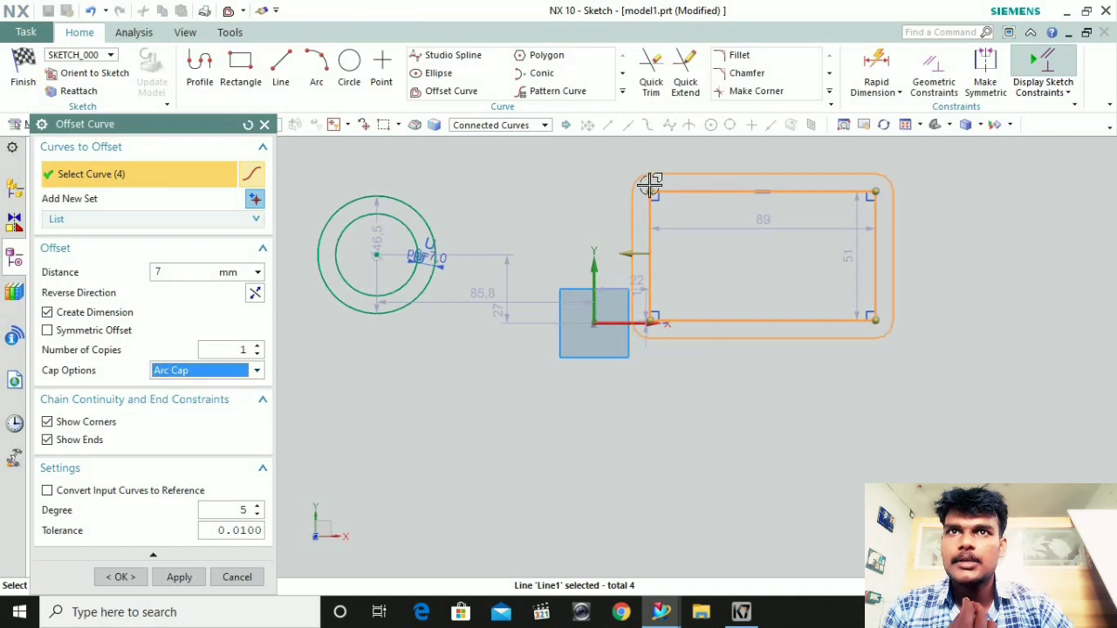
scroll(650, 183, "up", 5)
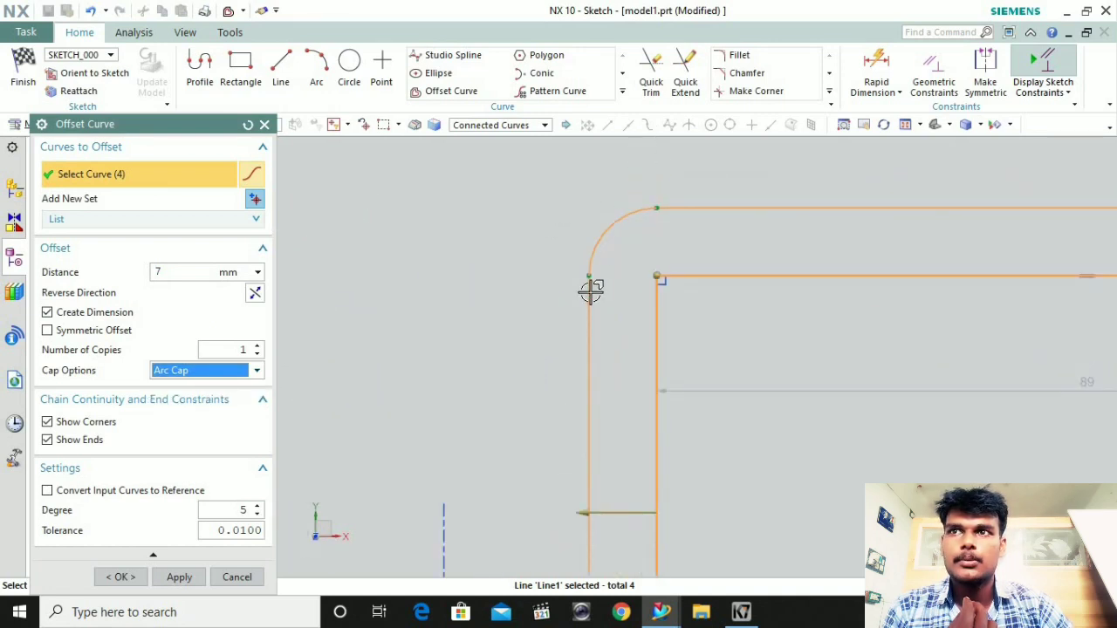
scroll(489, 380, "down", 3)
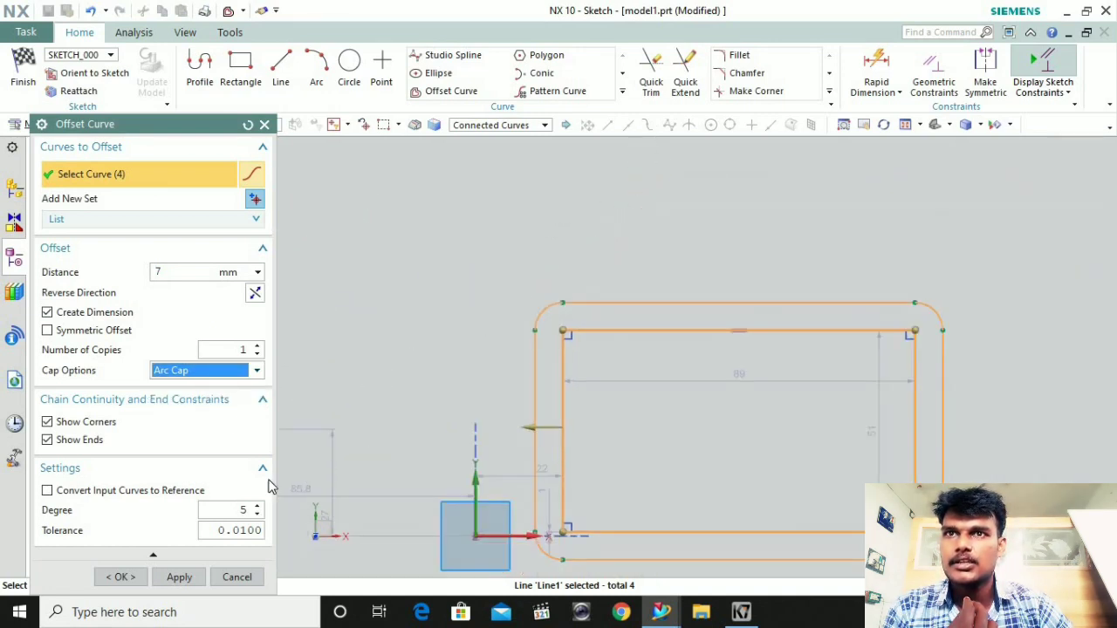
Flip the rectangle's offset inward to examine its corners, and flip it back outward
left_click(254, 294)
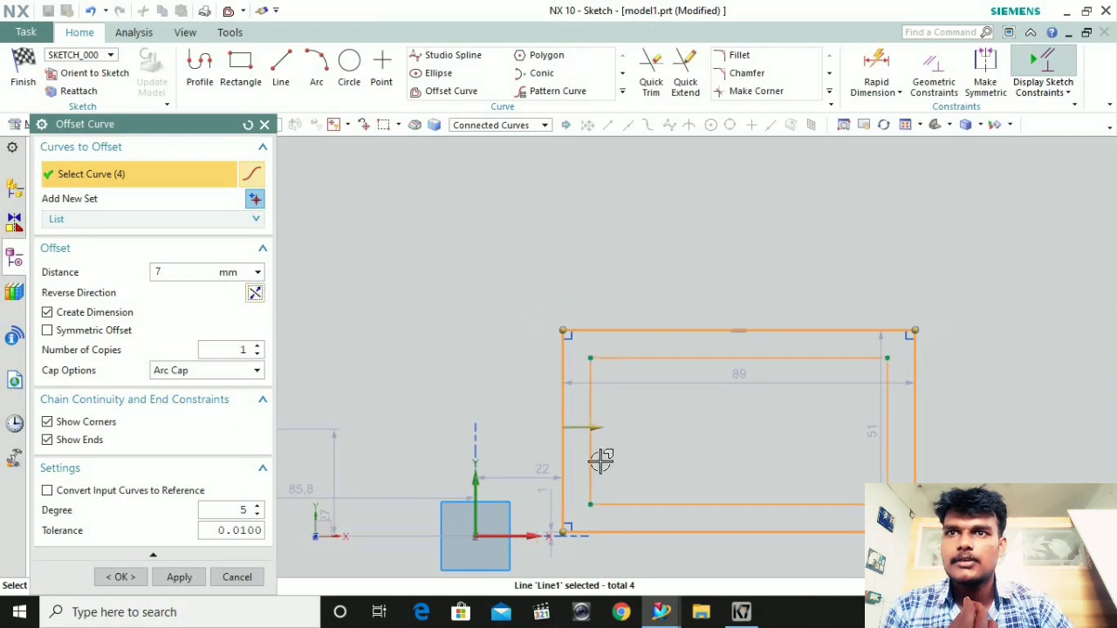
scroll(611, 524, "up", 2)
scroll(593, 504, "up", 3)
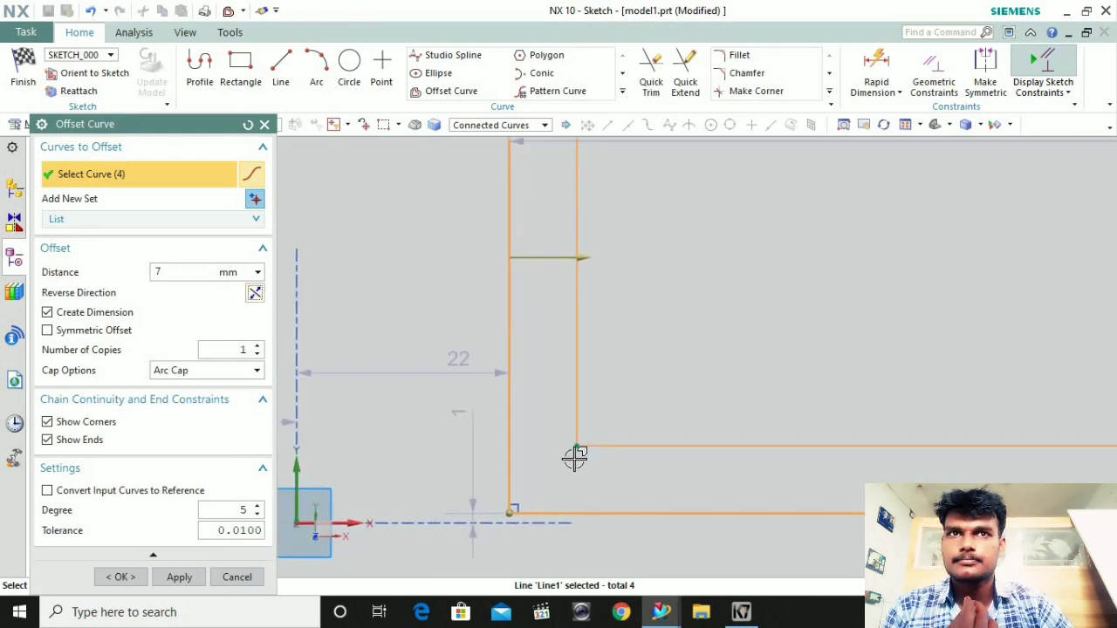
scroll(557, 489, "down", 4)
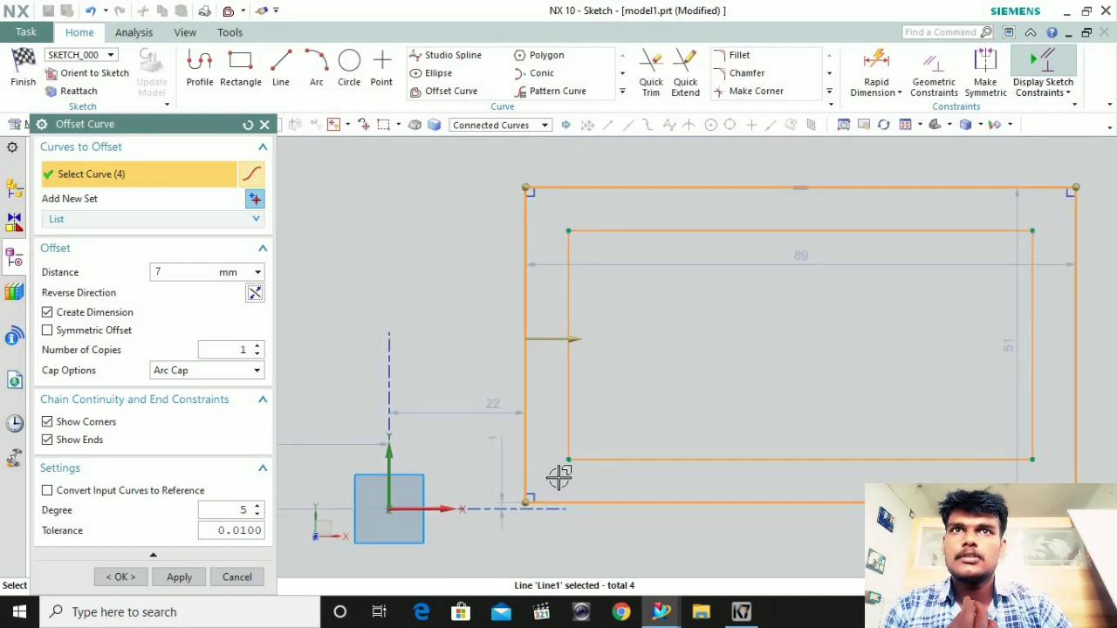
scroll(558, 477, "down", 1)
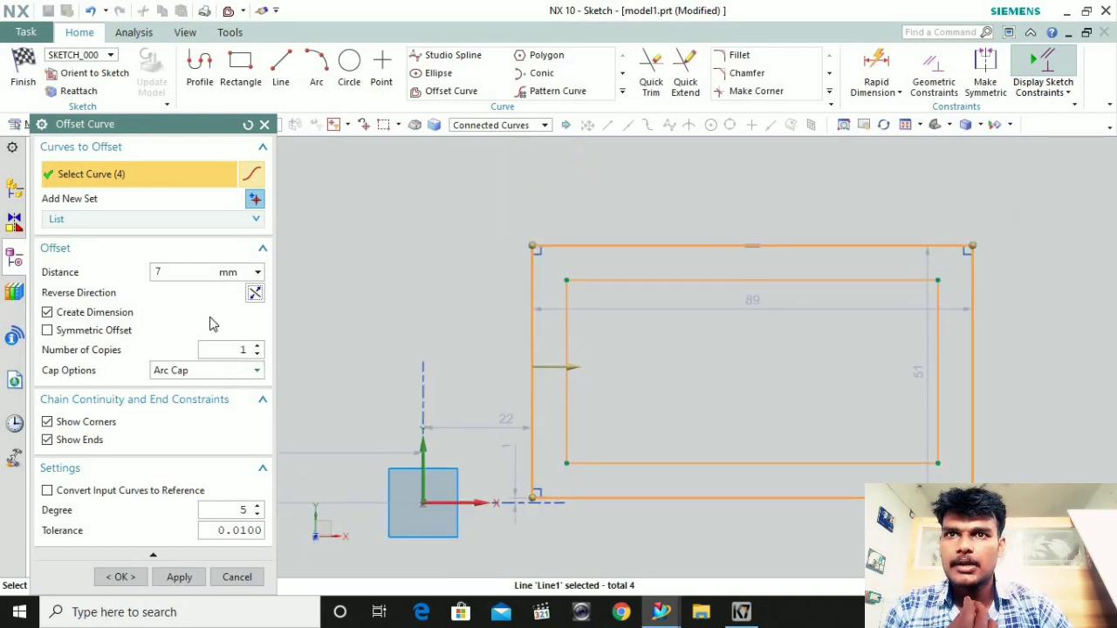
left_click(254, 295)
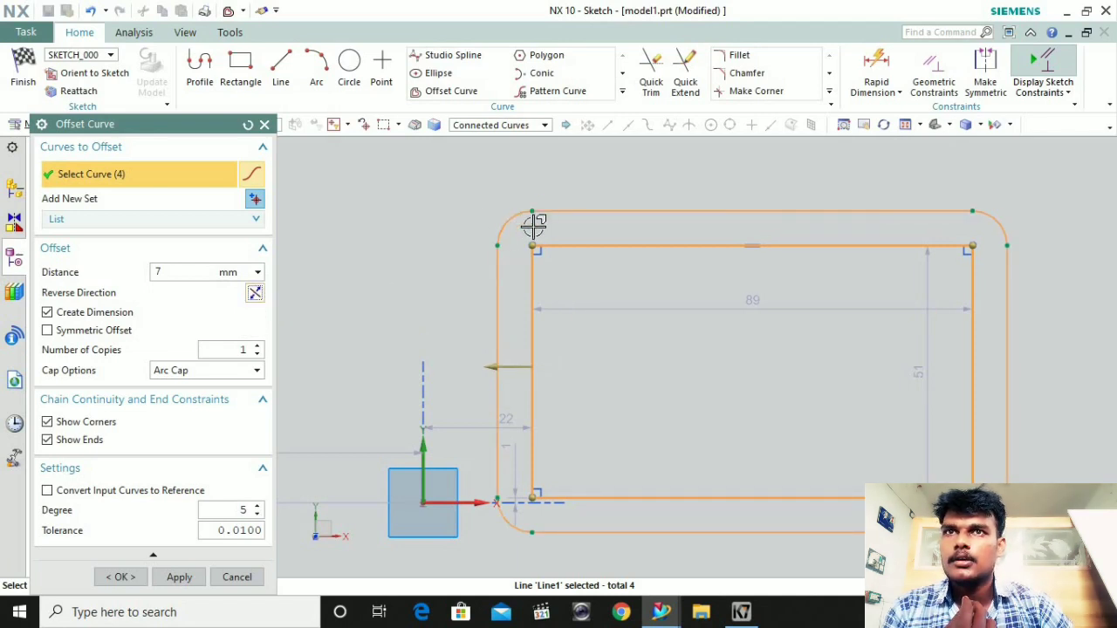
Examine the rectangle offset's rounded corner, switch the cap option to Extension Cap and compare the corner shape
scroll(514, 234, "up", 1)
scroll(506, 212, "up", 1)
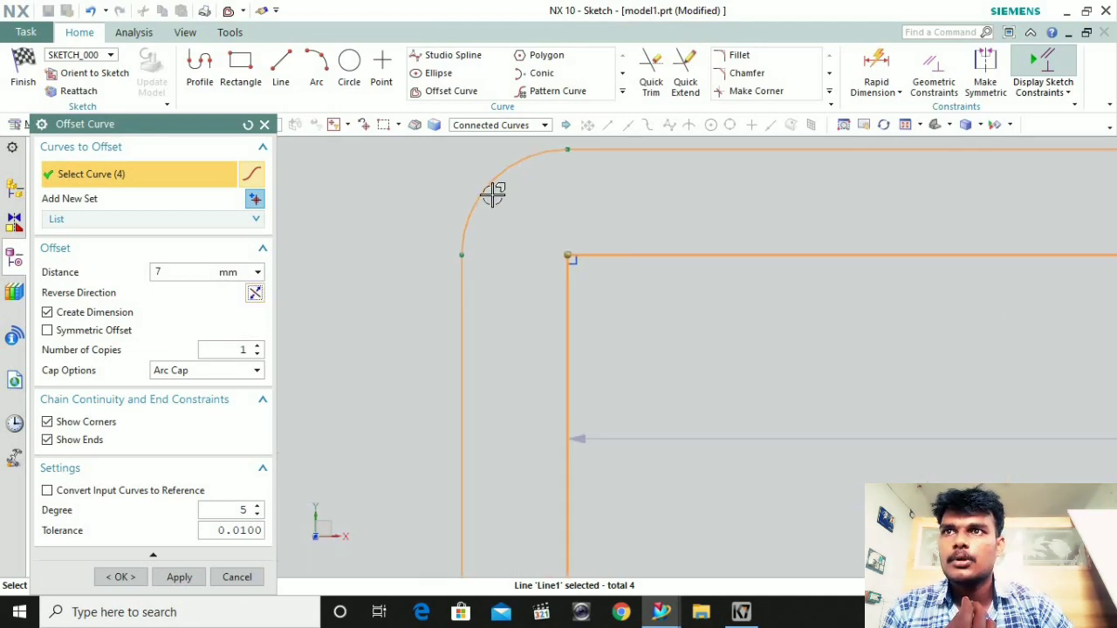
scroll(492, 193, "down", 2)
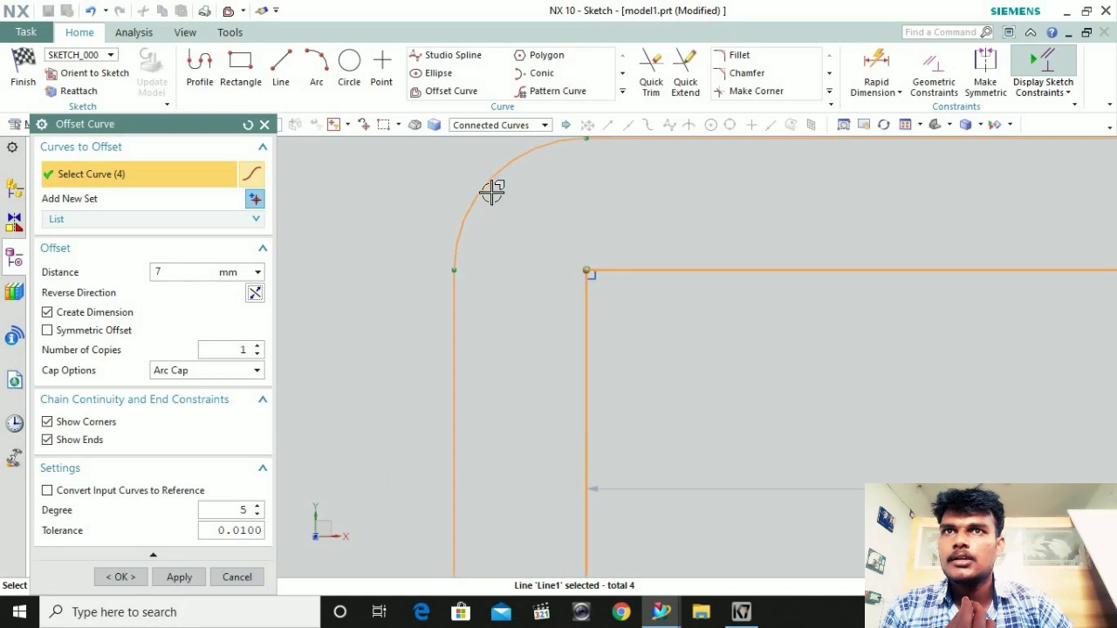
left_click(235, 372)
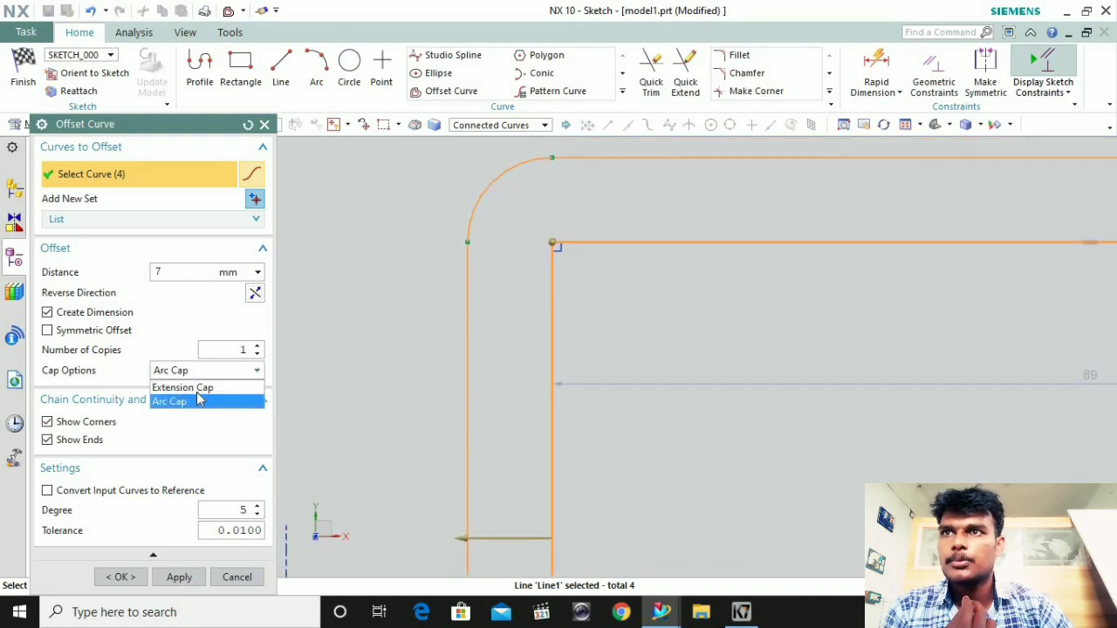
left_click(197, 392)
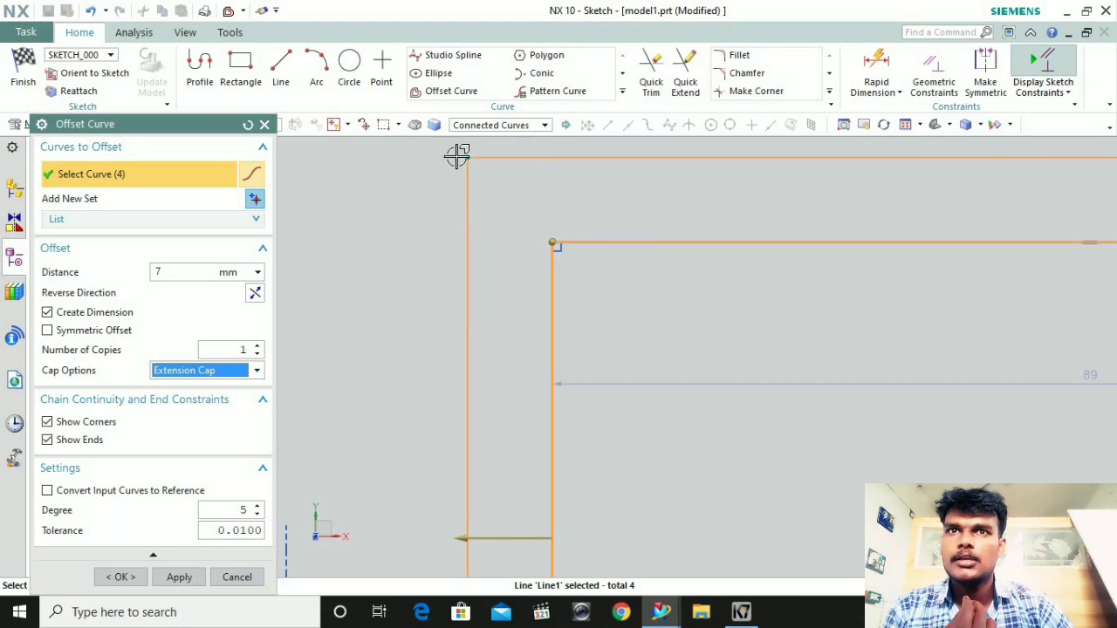
scroll(469, 169, "down", 3)
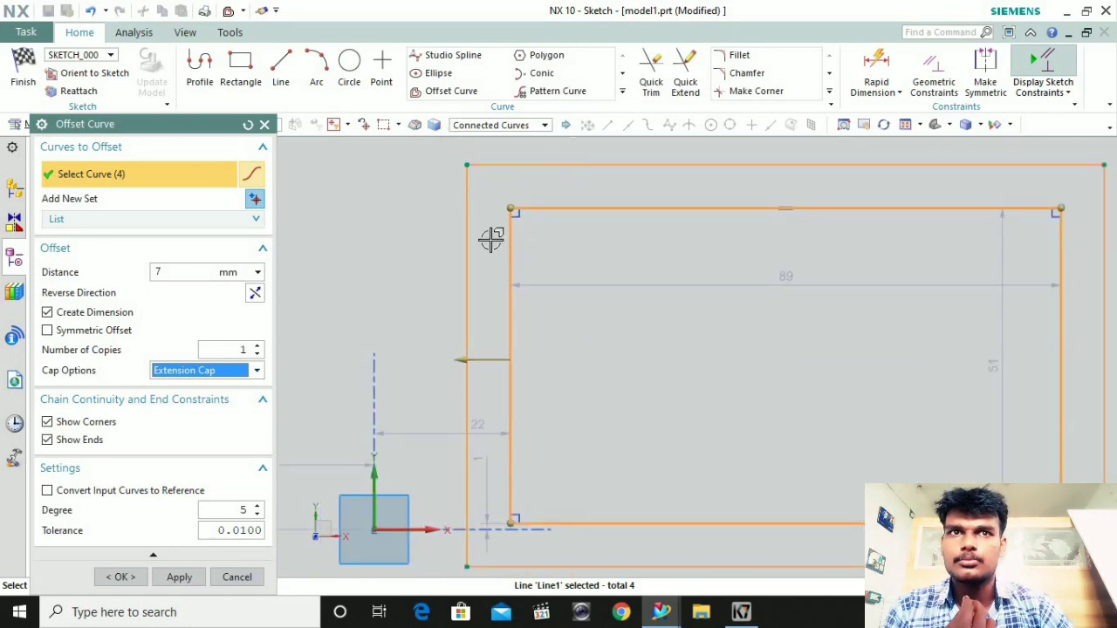
scroll(379, 337, "down", 3)
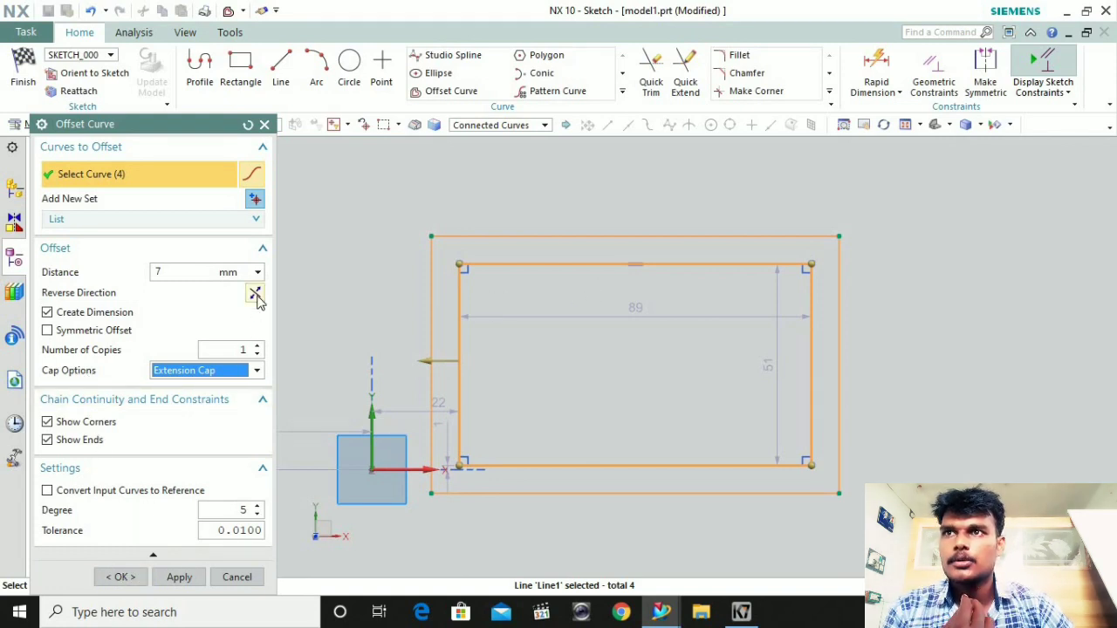
Set the rectangle offset's cap option back to Arc Cap and create the offset
left_click(261, 372)
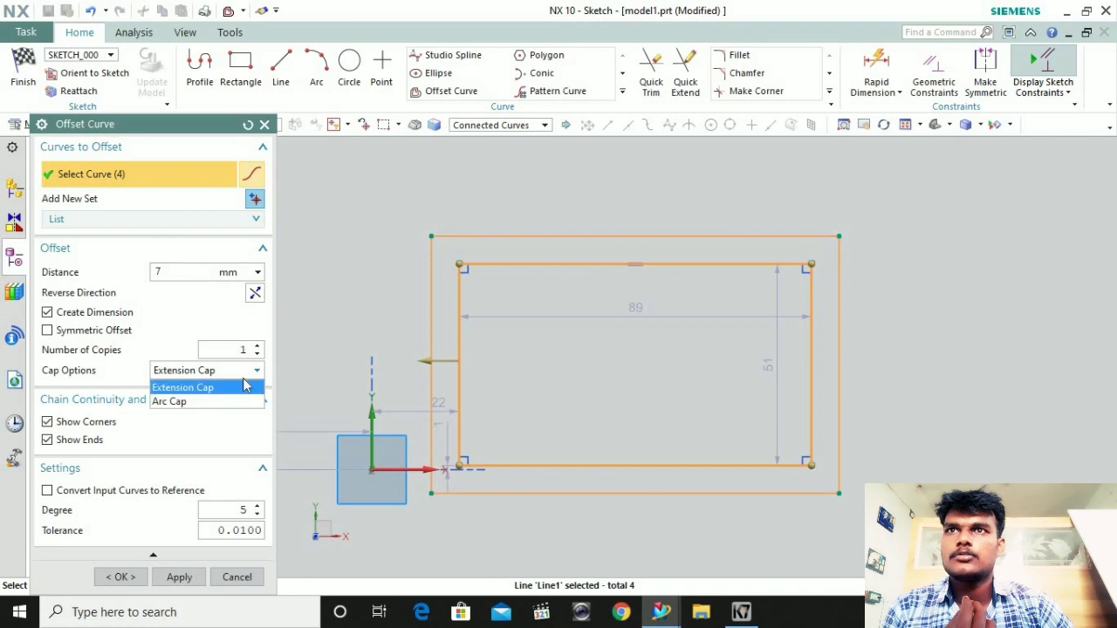
left_click(247, 401)
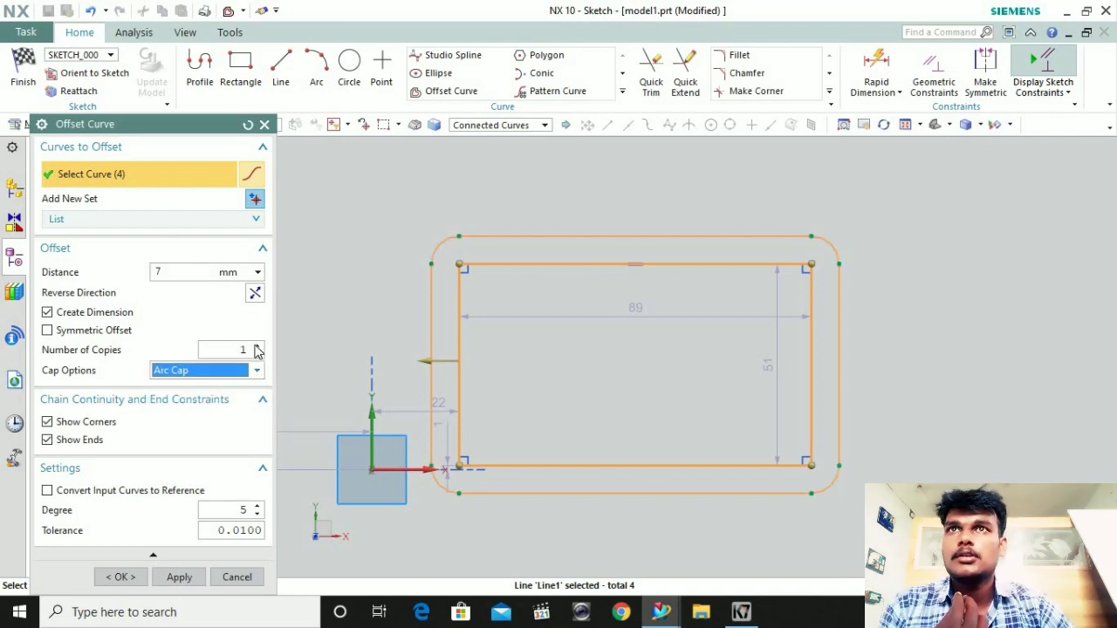
left_click(127, 576)
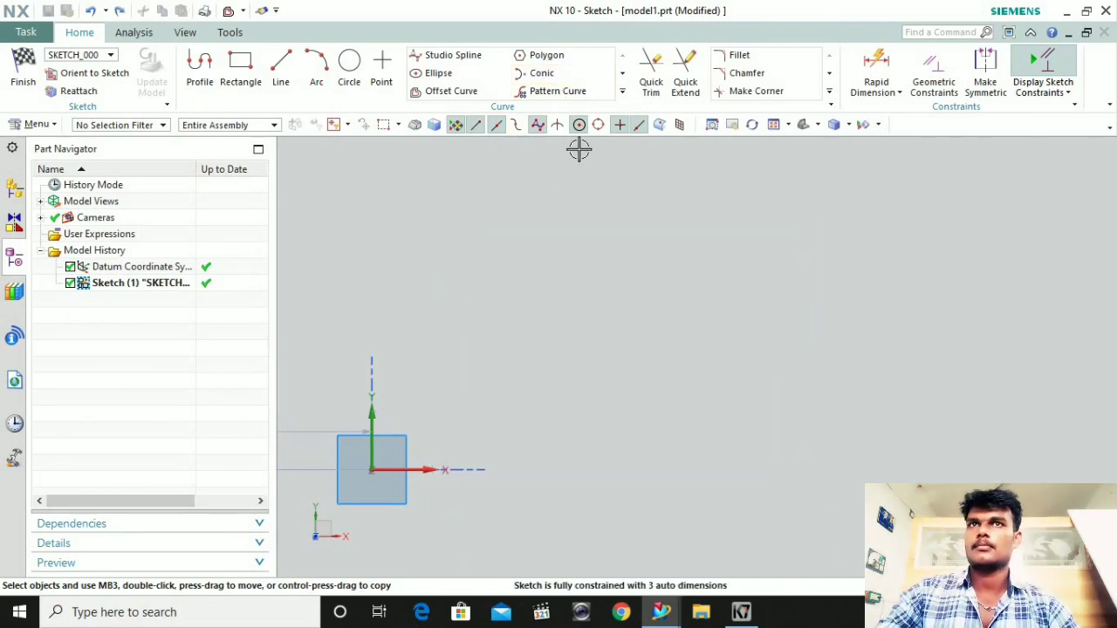
Draw a slanted line about 72 mm long at about 64°, up and to the right of the origin
scroll(457, 327, "down", 4)
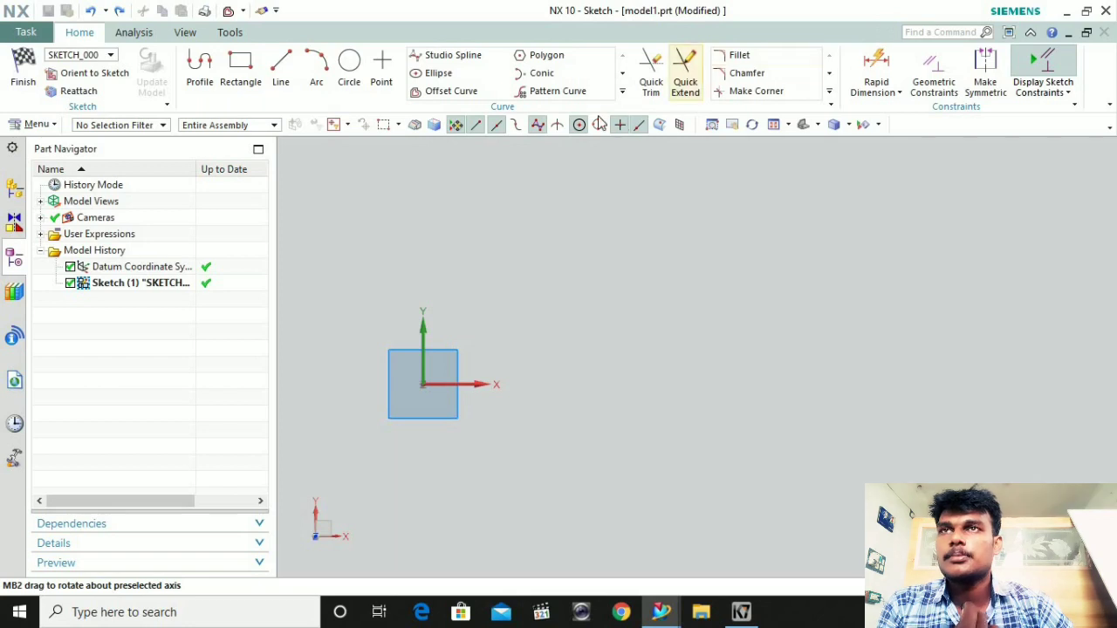
left_click(279, 68)
left_click(481, 304)
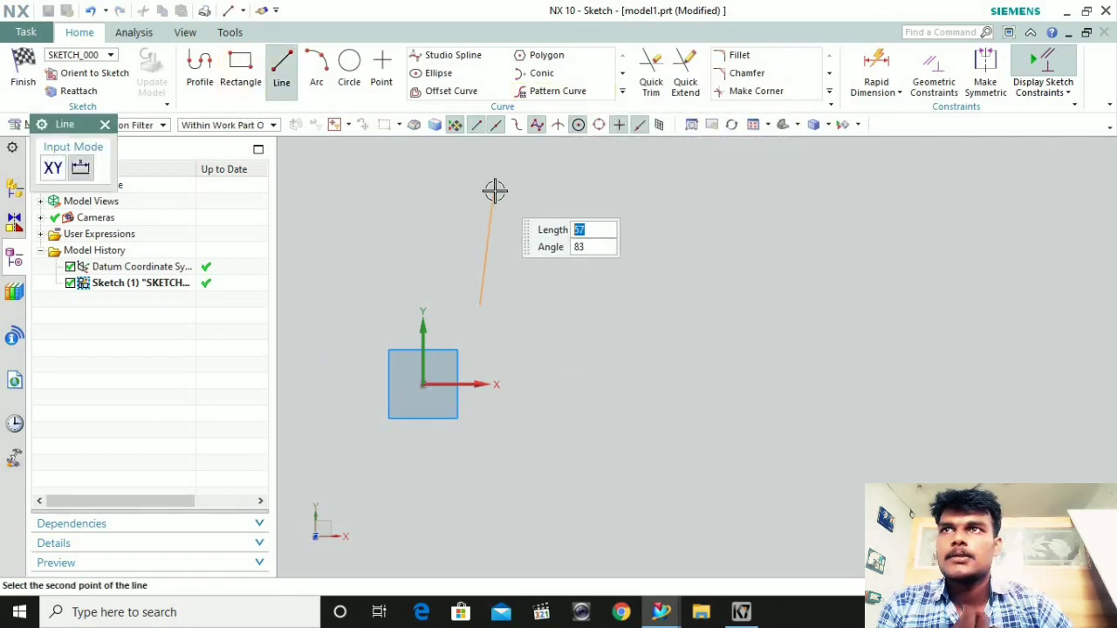
left_click(543, 174)
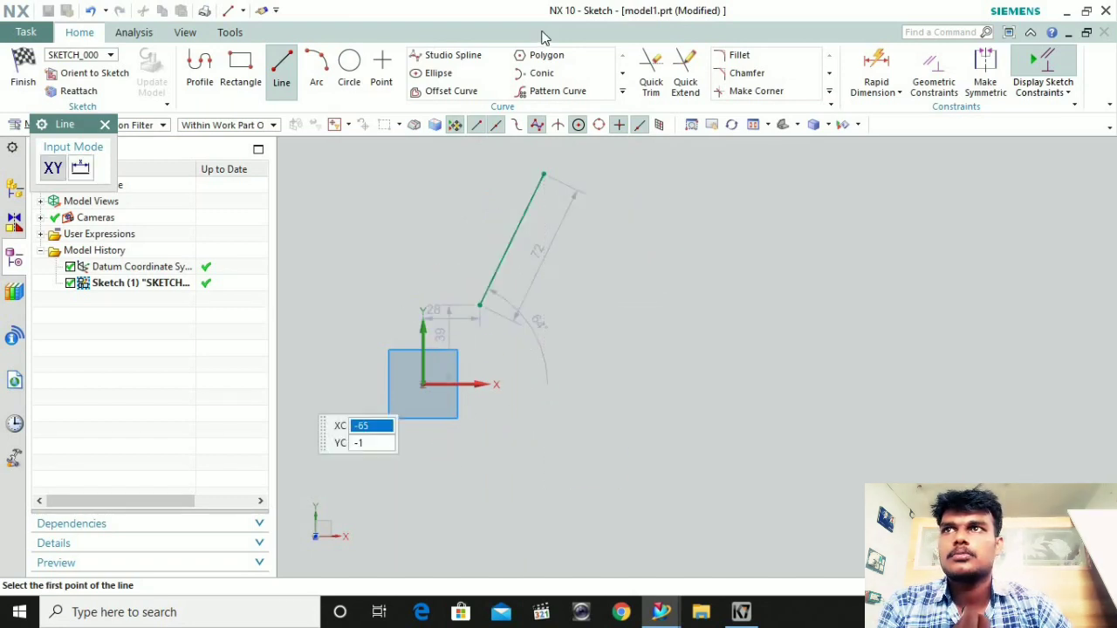
key("Escape")
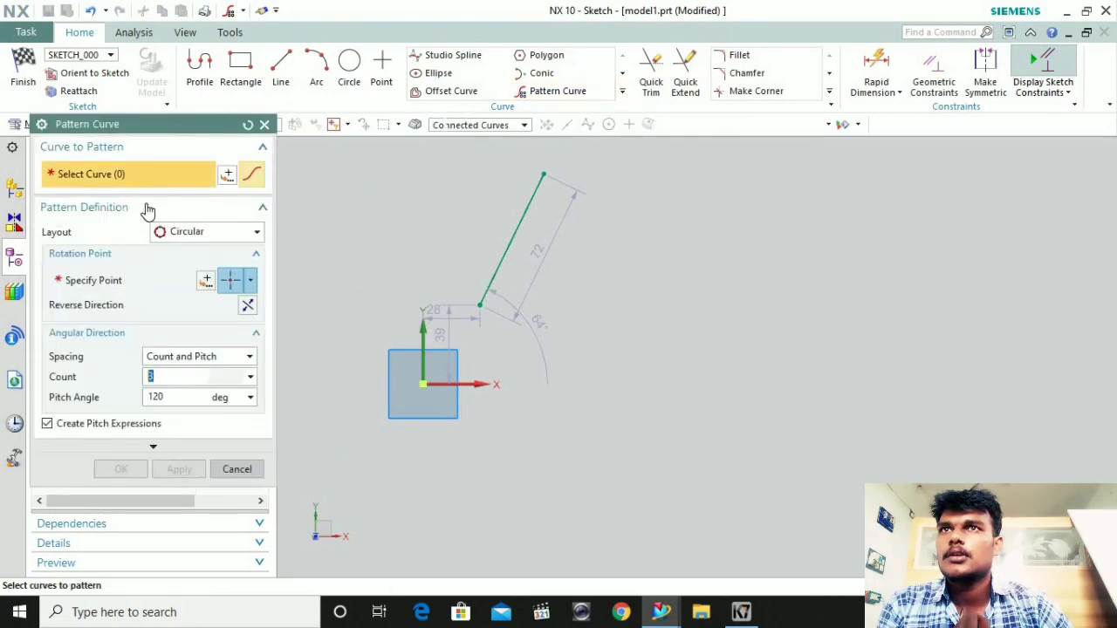
Set up a Pattern Curve of the slanted line with Linear layout along the Sketch Horizontal Axis
left_click(491, 295)
left_click(185, 232)
left_click(229, 250)
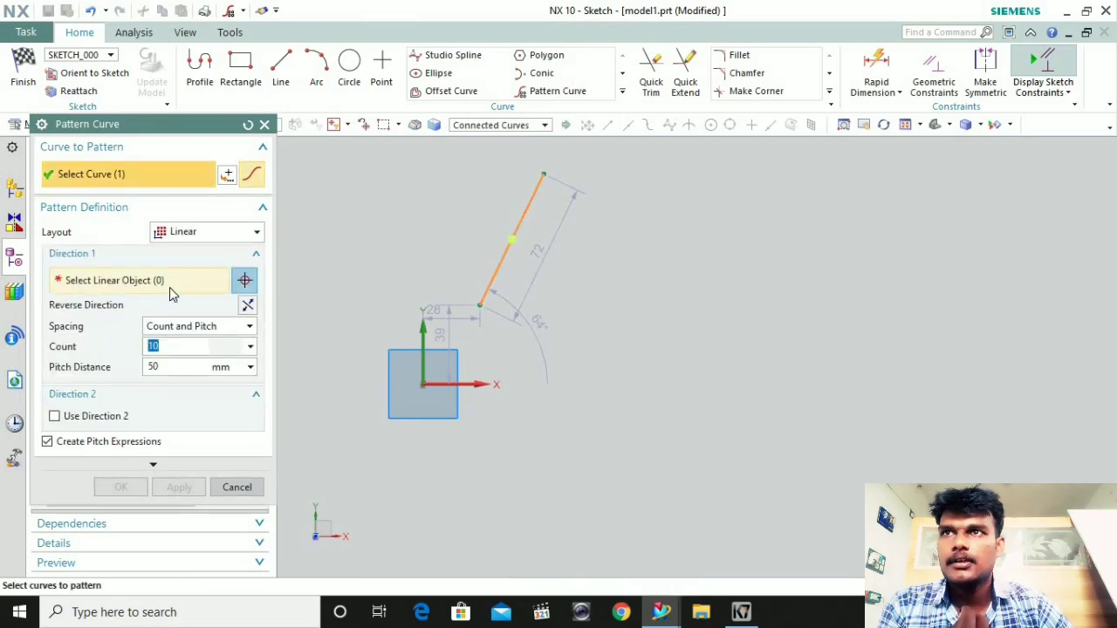
left_click(169, 287)
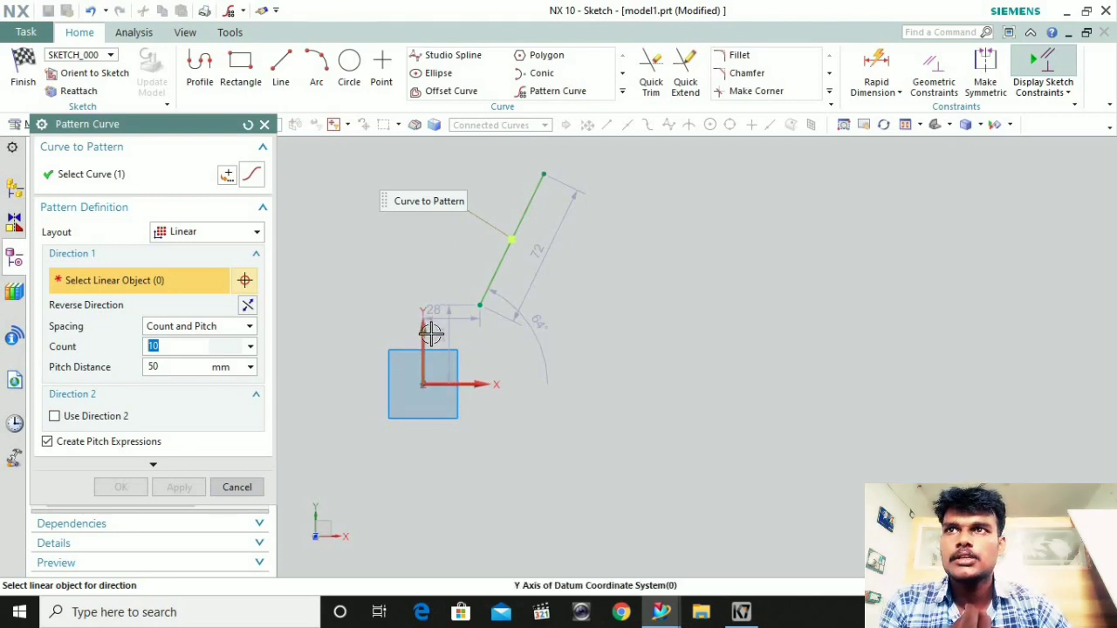
left_click(258, 232)
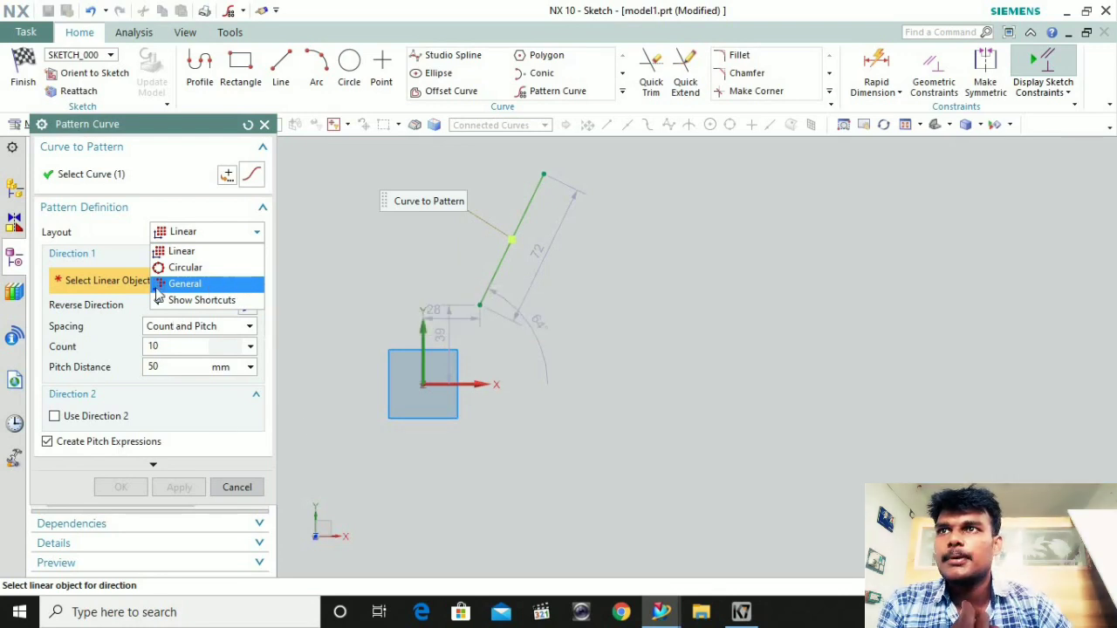
left_click(200, 251)
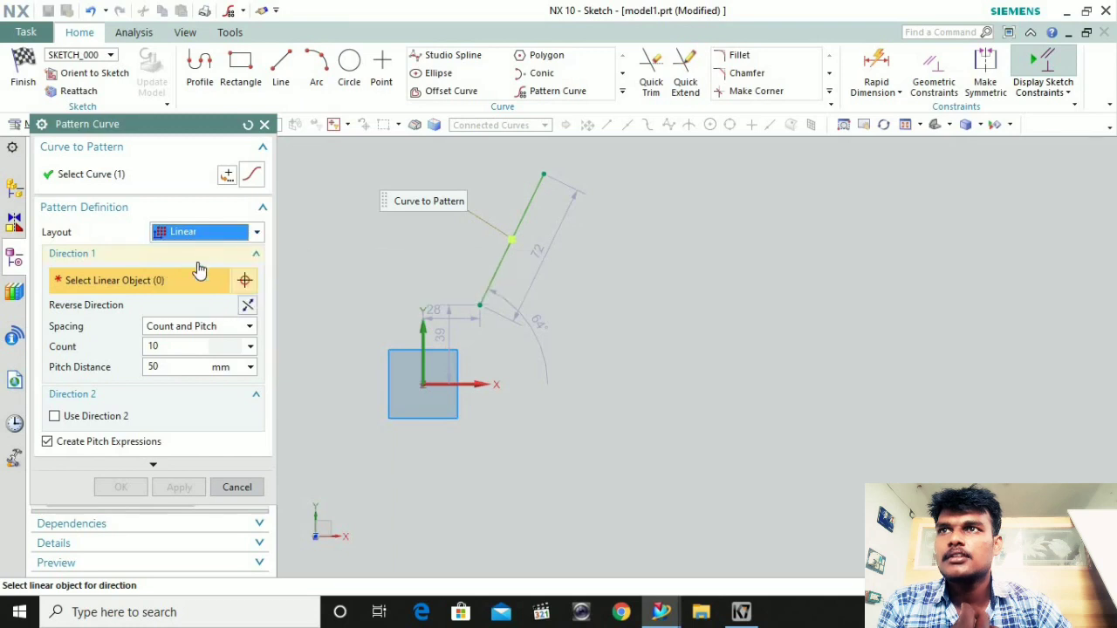
left_click(469, 386)
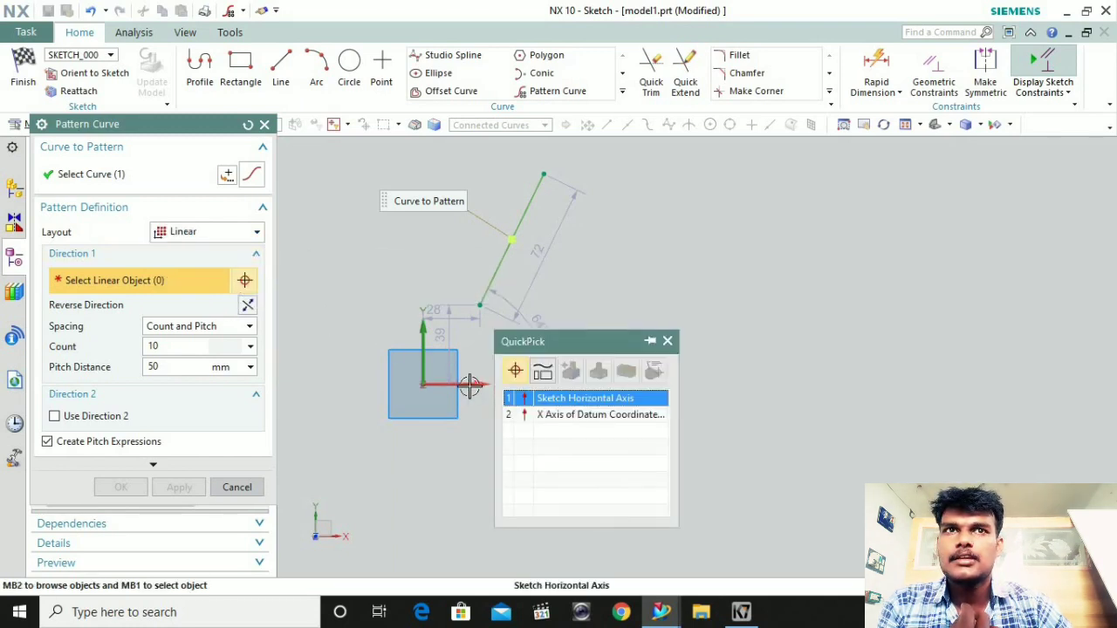
left_click(563, 398)
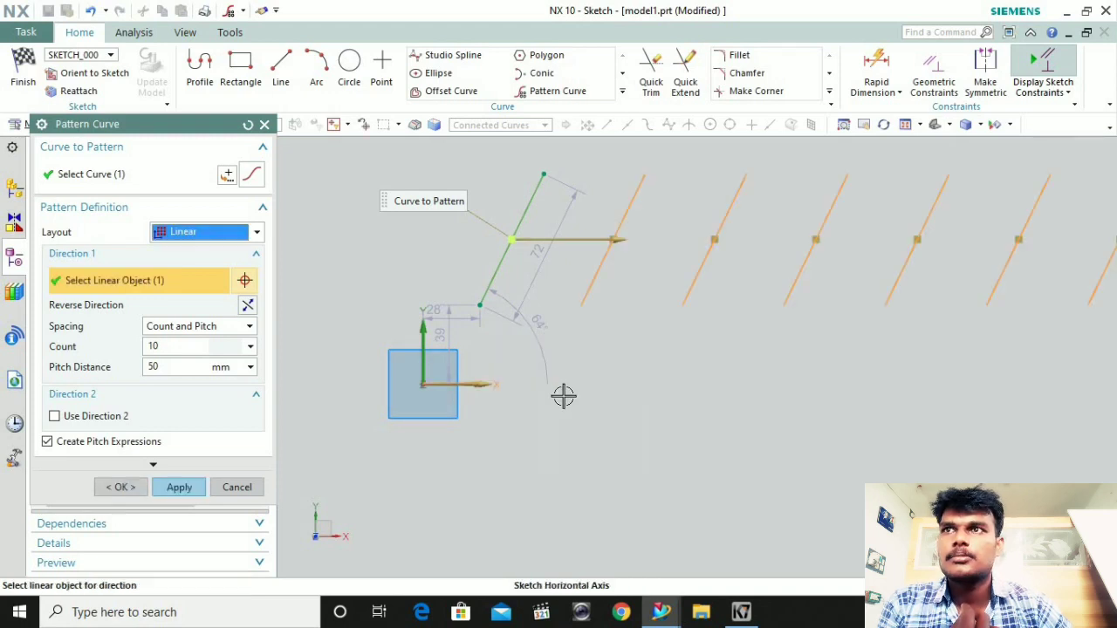
Set the linear pattern's pitch distance to 25 mm and count to 15, and create the pattern
scroll(559, 348, "down", 2)
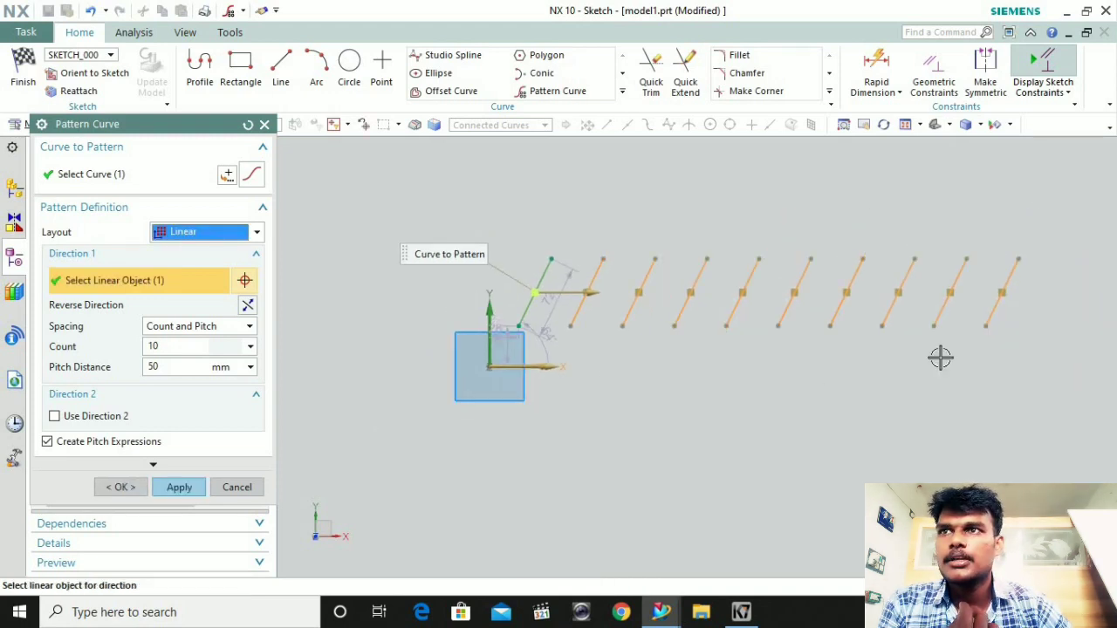
scroll(881, 382, "down", 1)
scroll(881, 382, "down", 2)
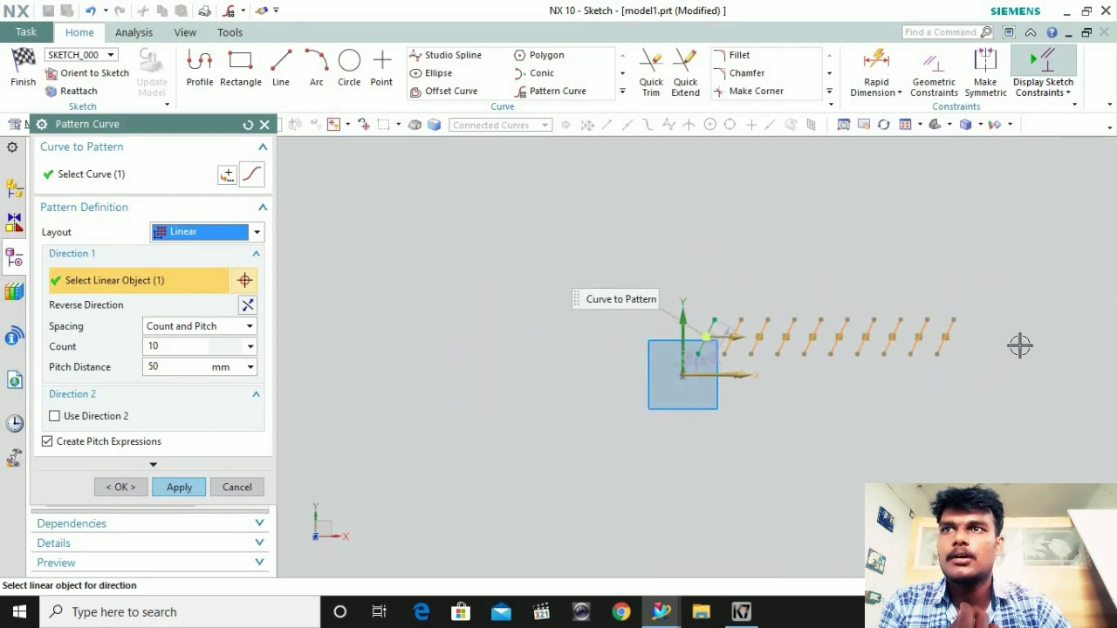
scroll(1020, 346, "up", 2)
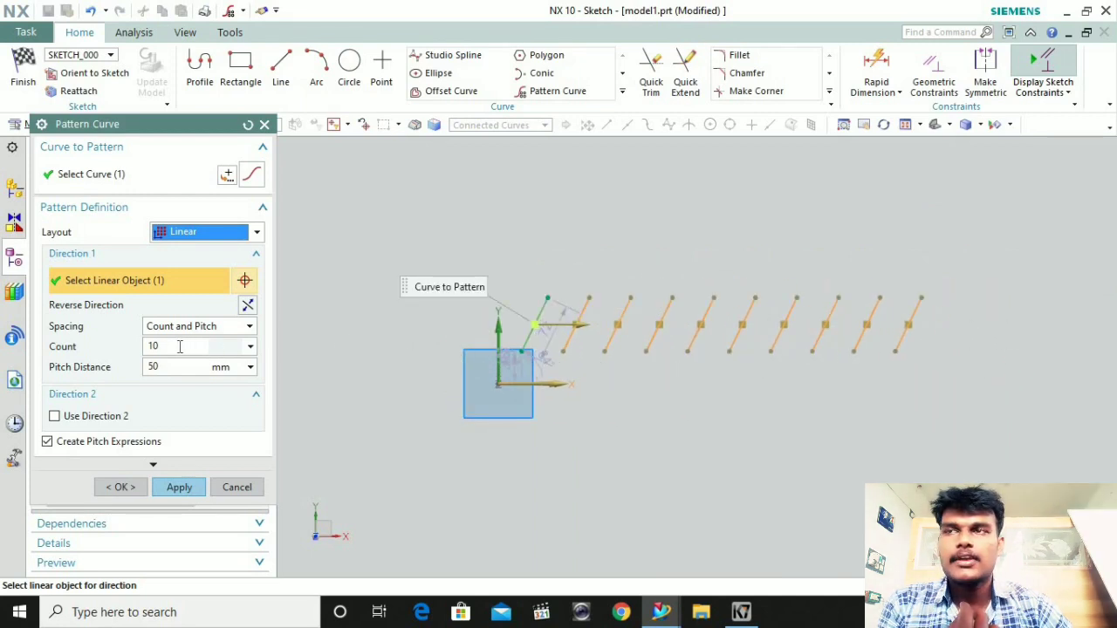
left_click(154, 347)
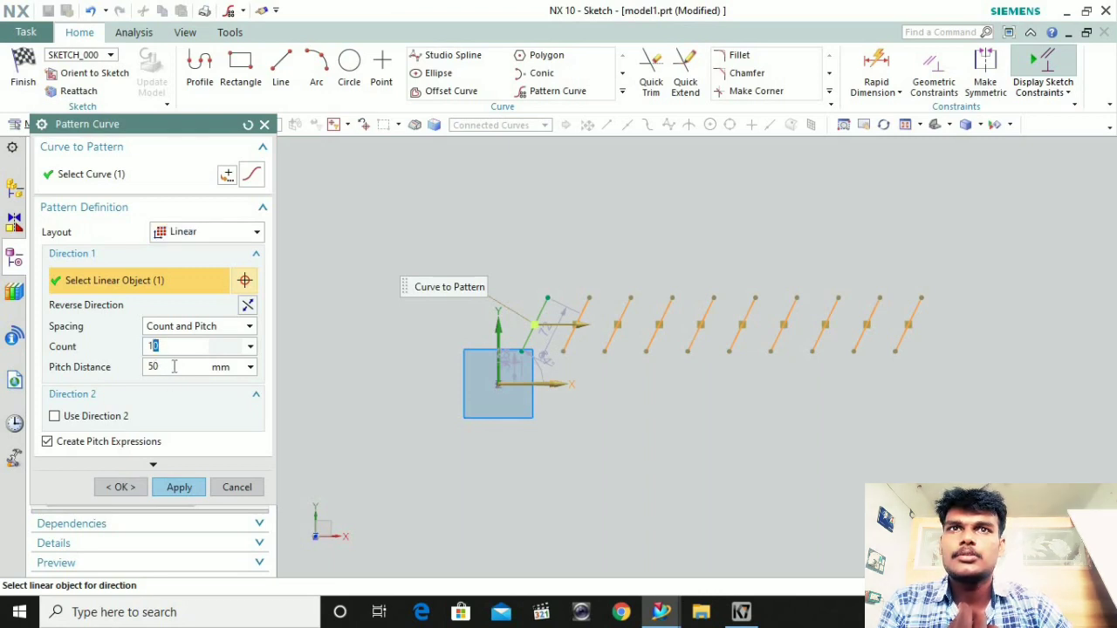
left_click(172, 367)
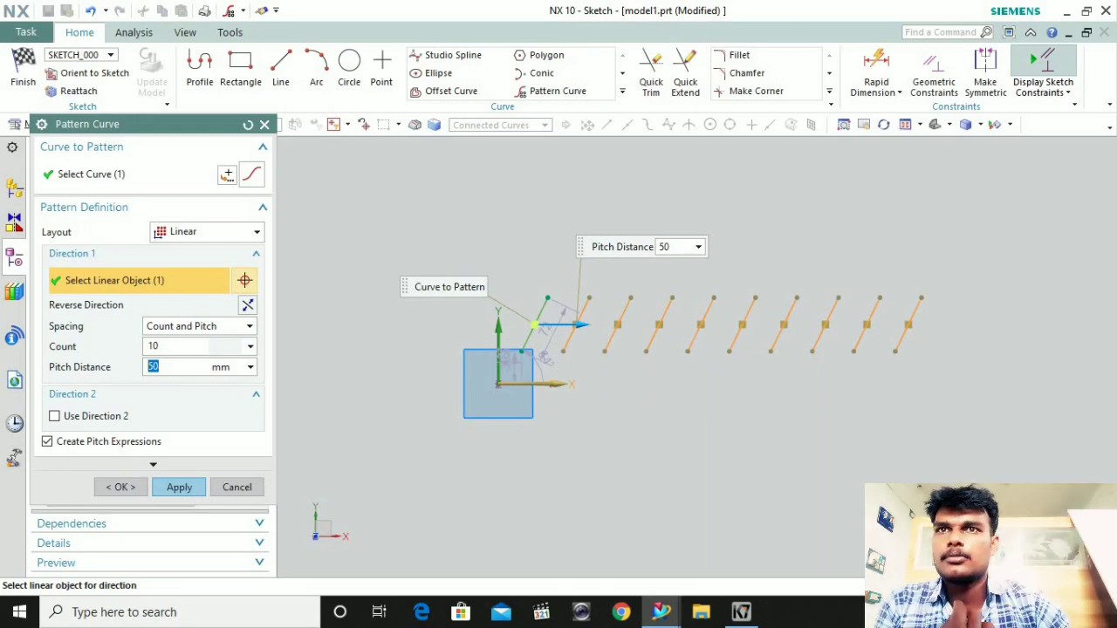
type("25")
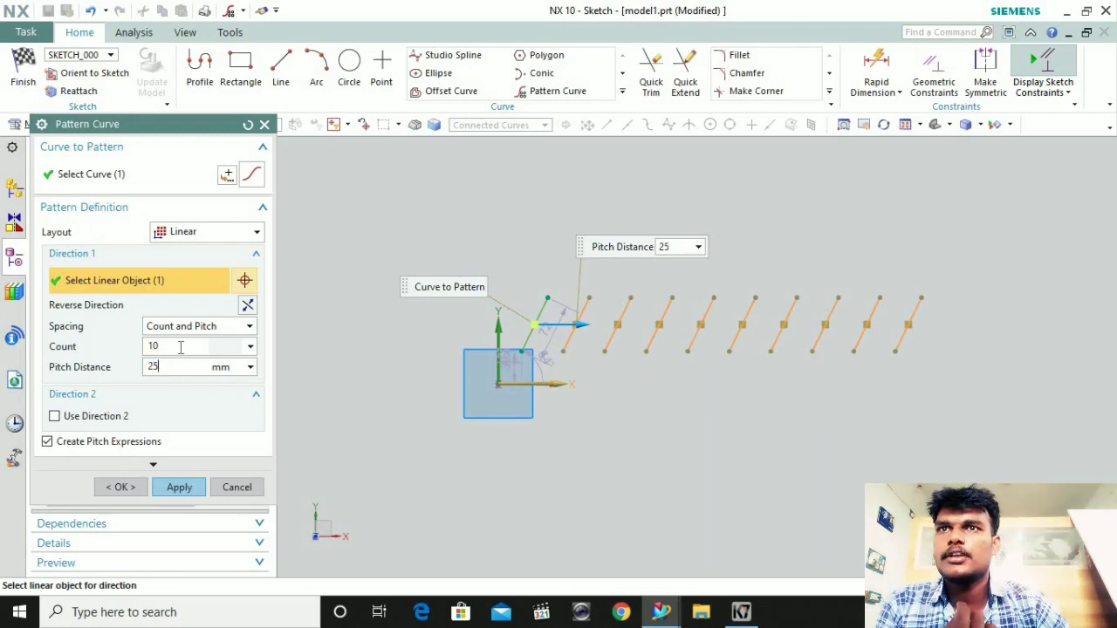
left_click(181, 347)
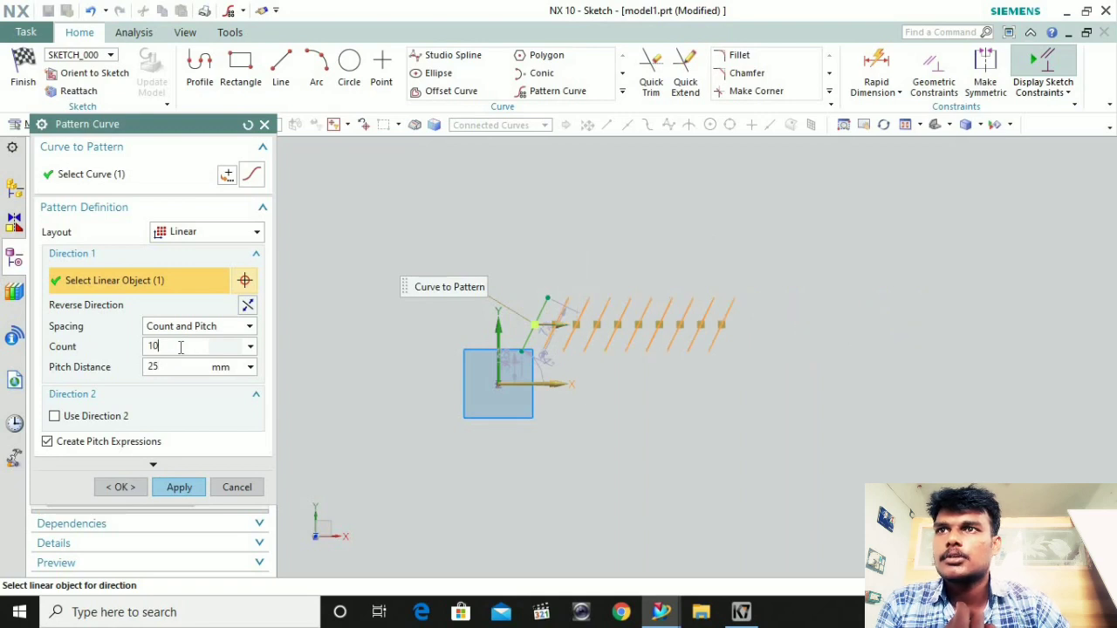
double_click(183, 346)
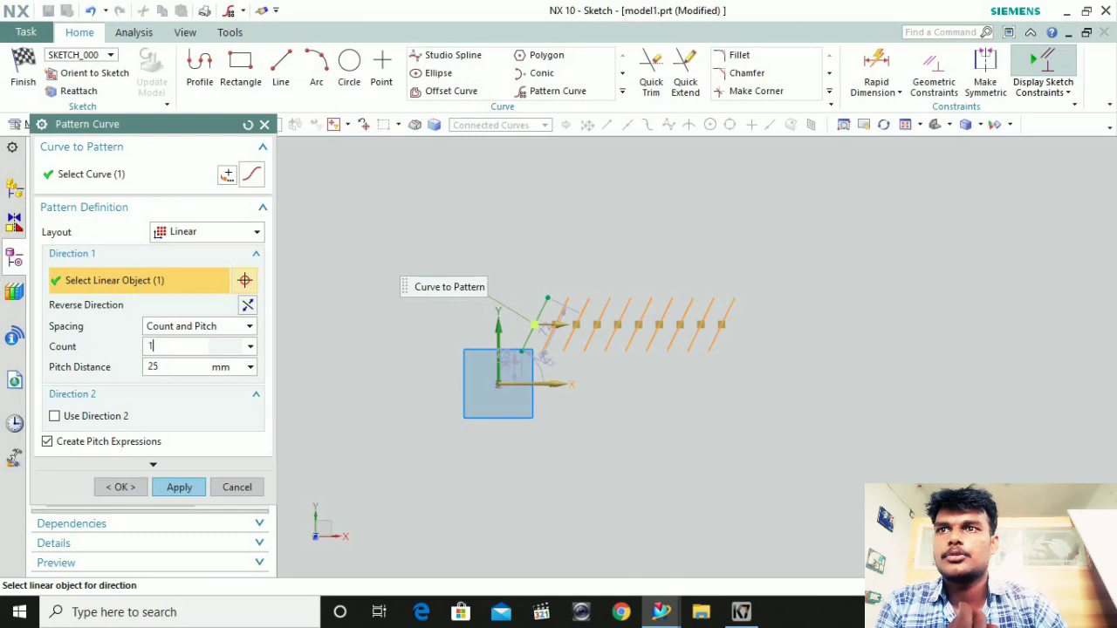
type("15")
key("Return")
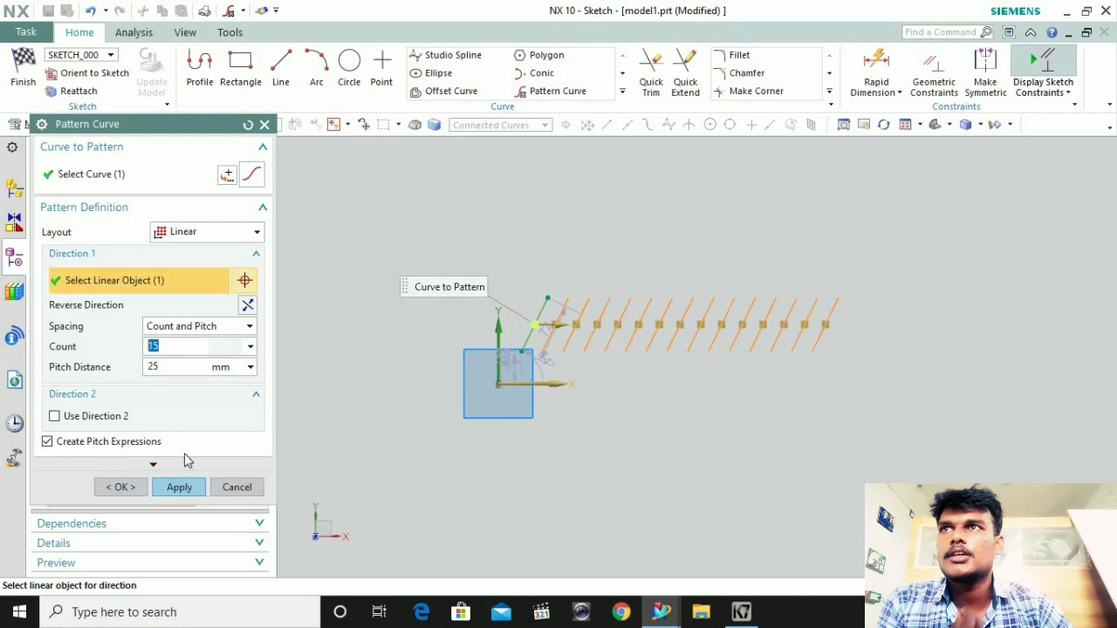
left_click(121, 487)
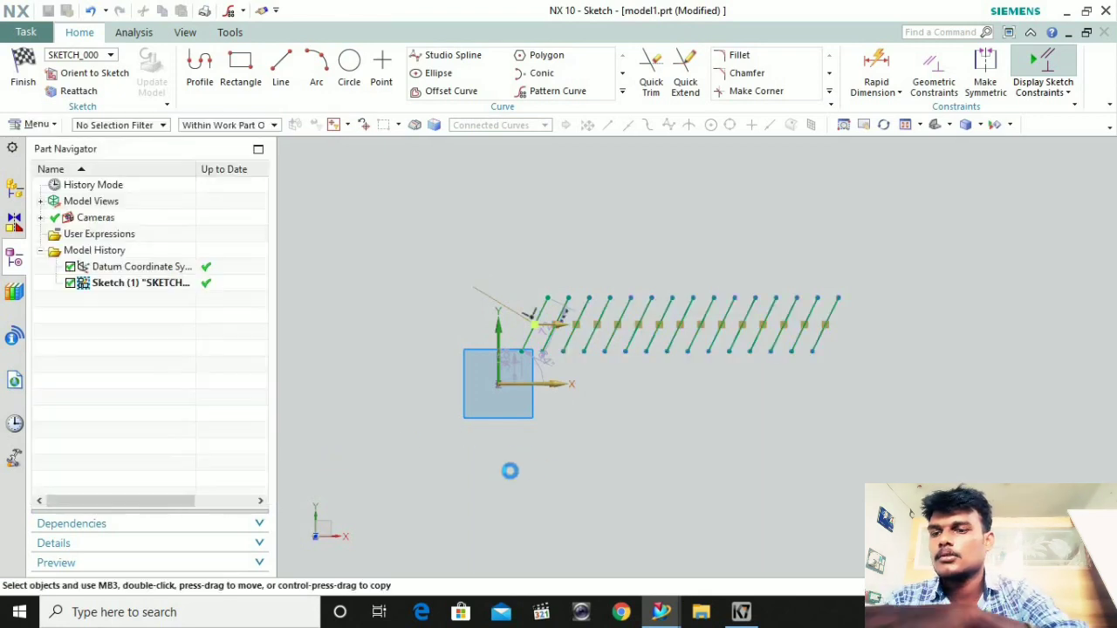
Undo the linear pattern and the slanted line it was based on
right_click(667, 405)
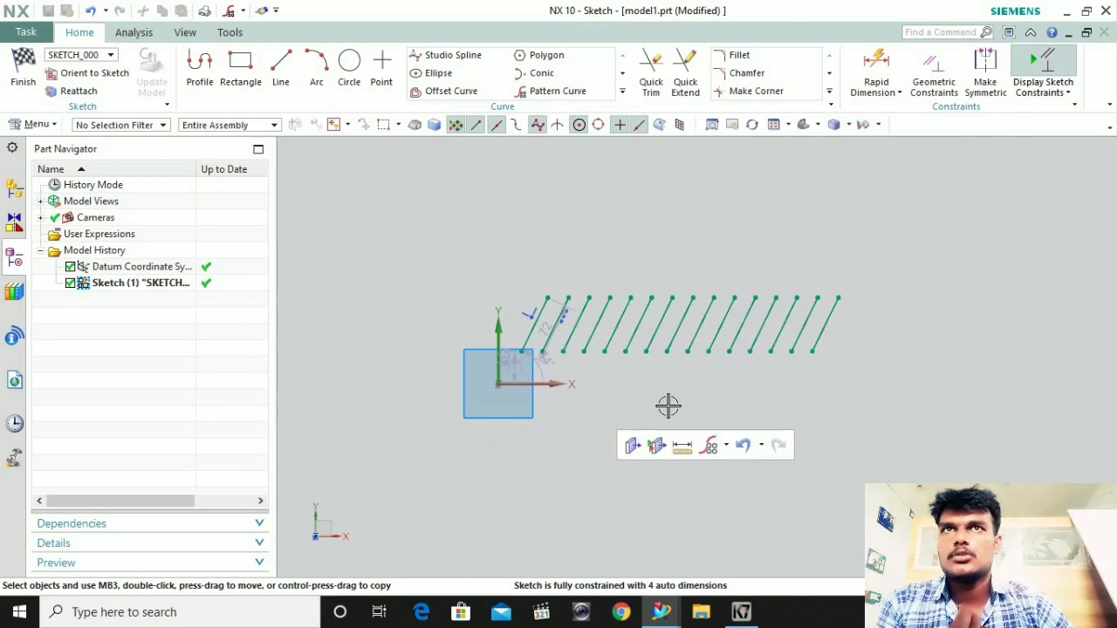
key("ctrl+z")
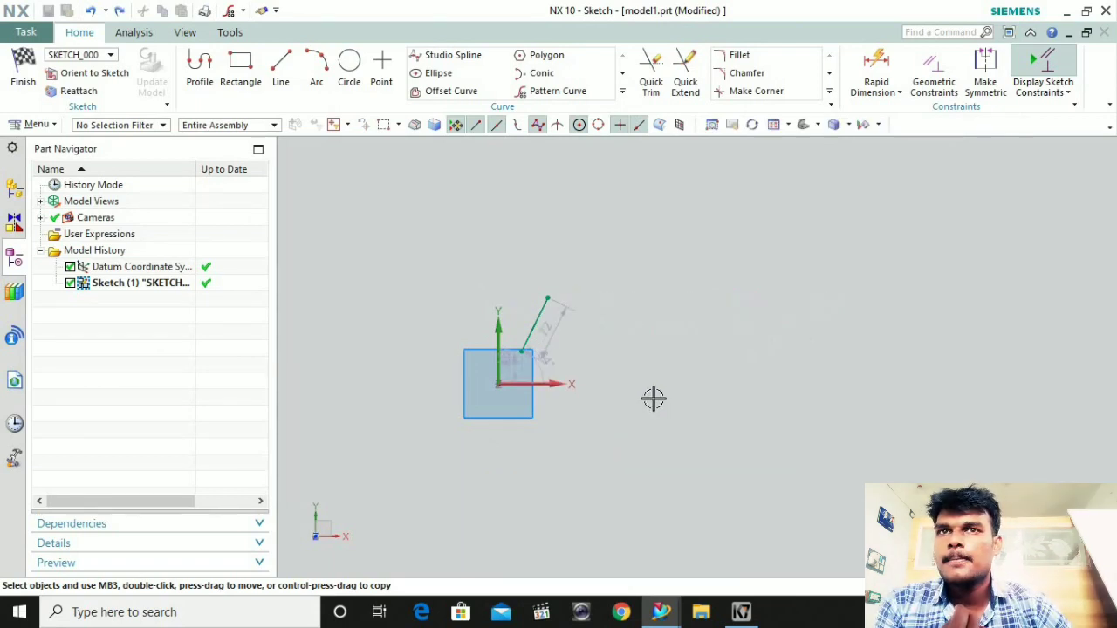
key("ctrl+z")
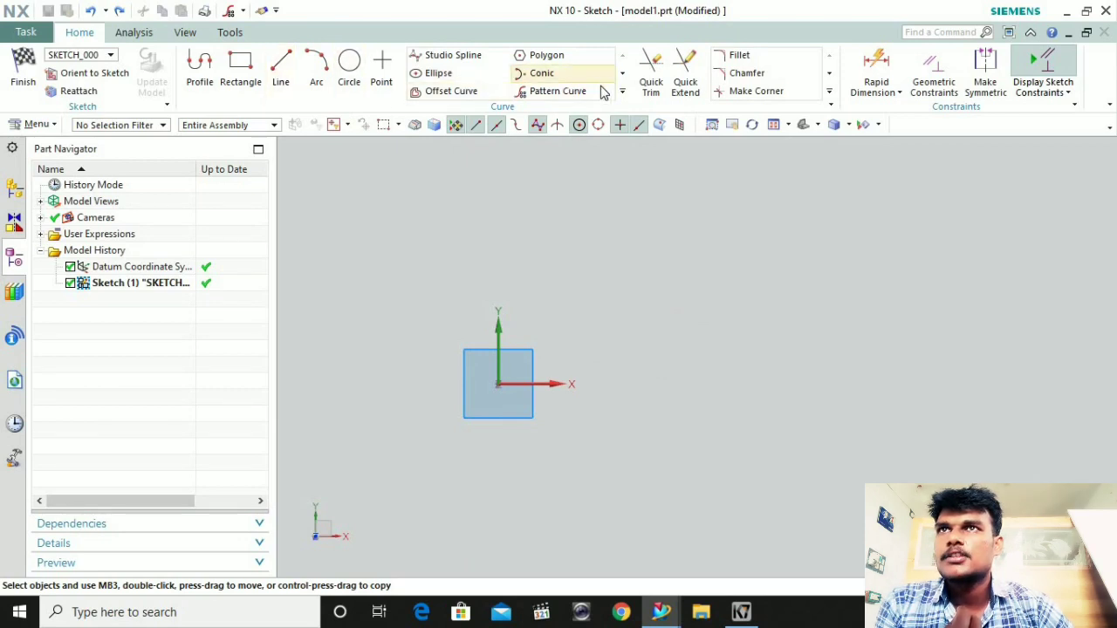
Draw a slanted line about 115 mm long at about 66°, up and to the left of the origin, and start Pattern Curve
left_click(282, 78)
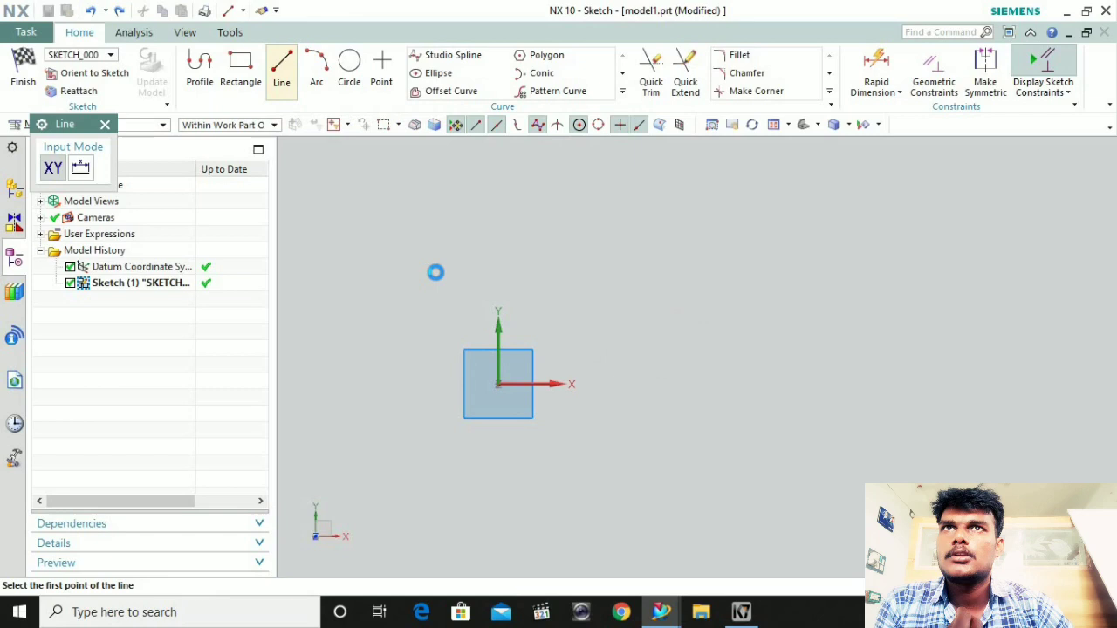
left_click(320, 348)
left_click(358, 260)
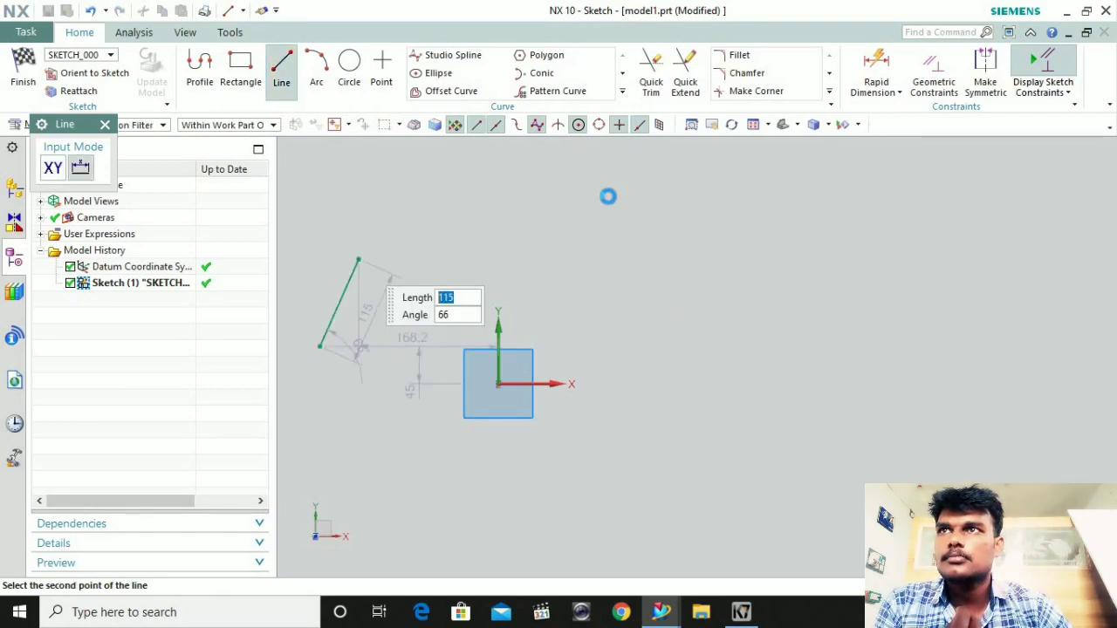
left_click(583, 93)
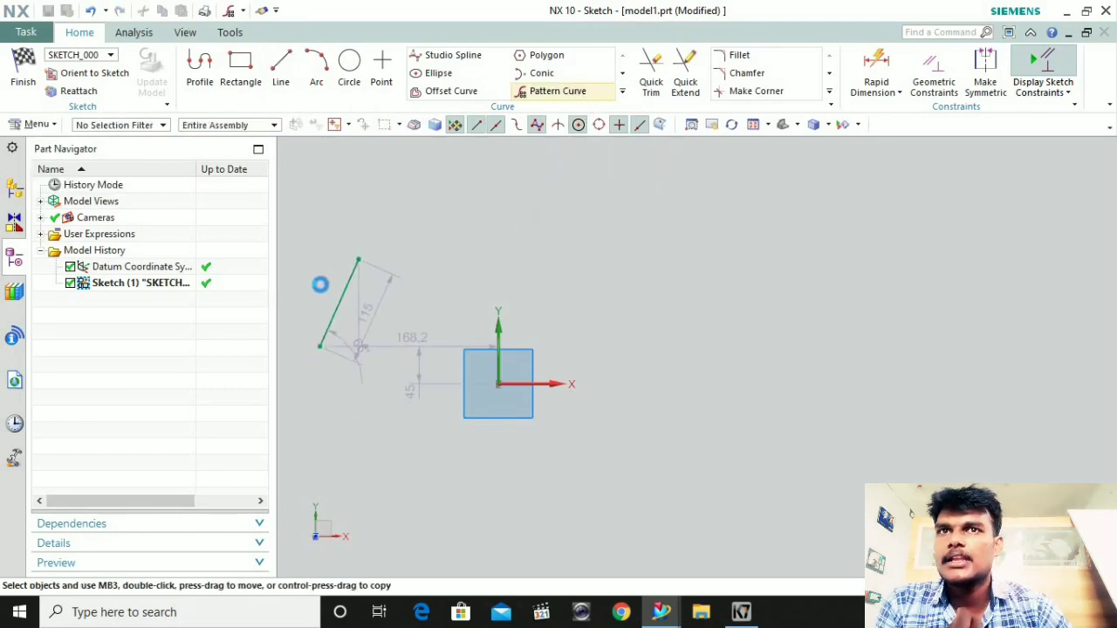
Draw a second line about 149 mm long from the slanted line's lower end, perpendicular to it
left_click(237, 232)
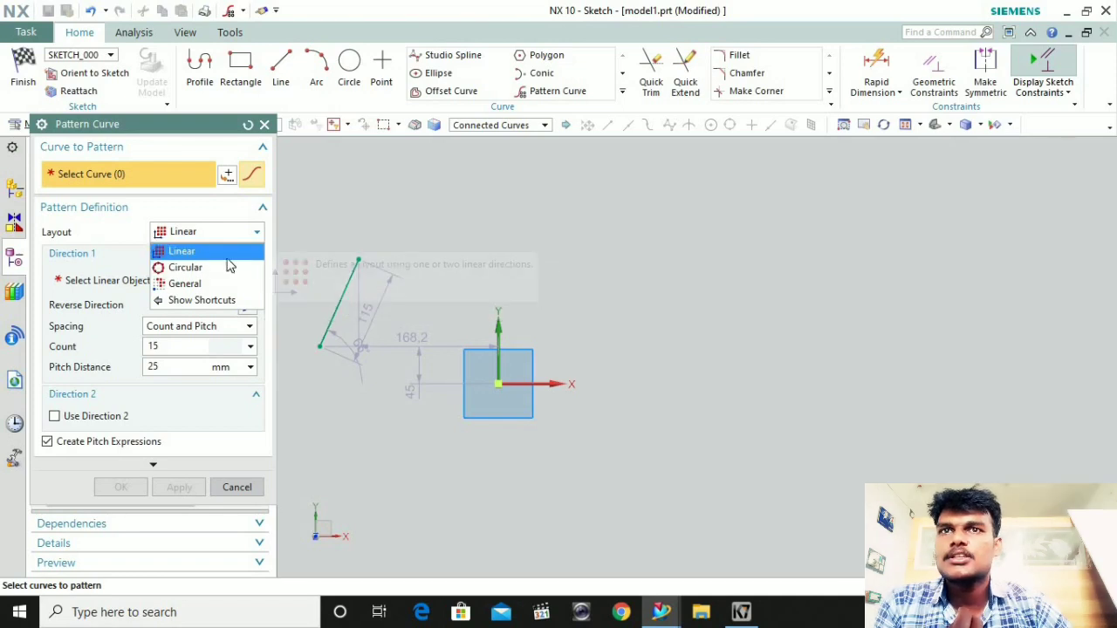
left_click(312, 228)
left_click(281, 68)
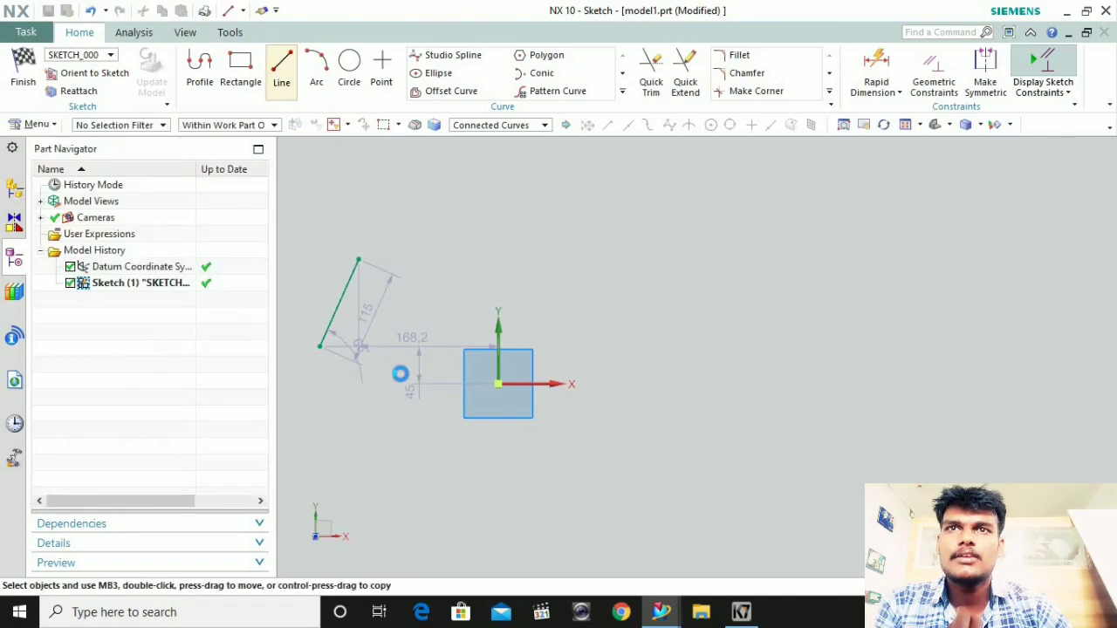
left_click(319, 348)
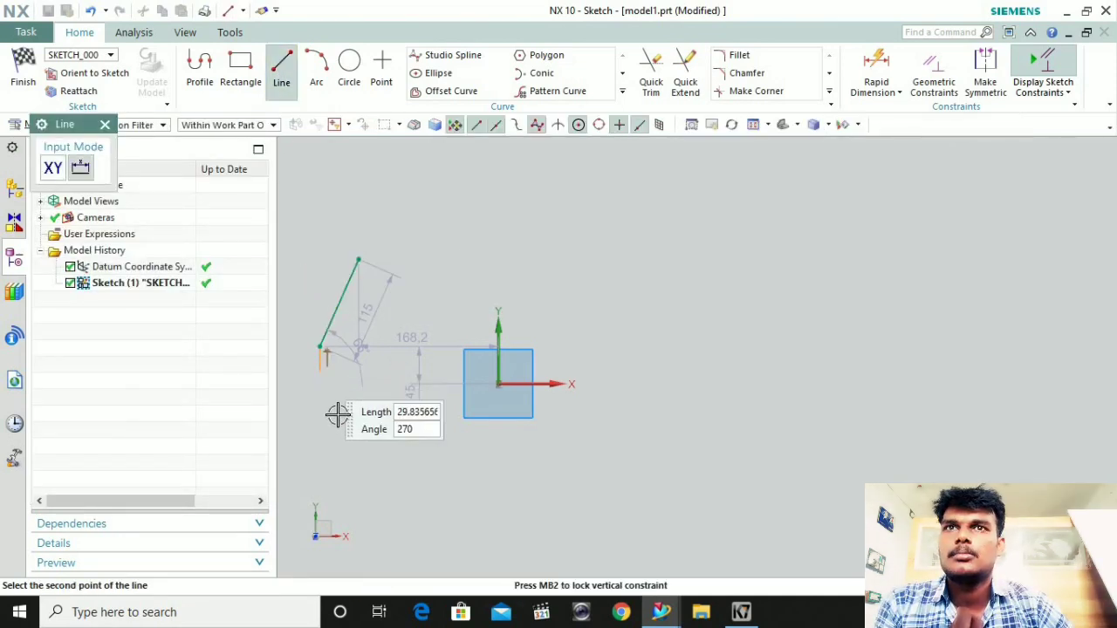
left_click(433, 397)
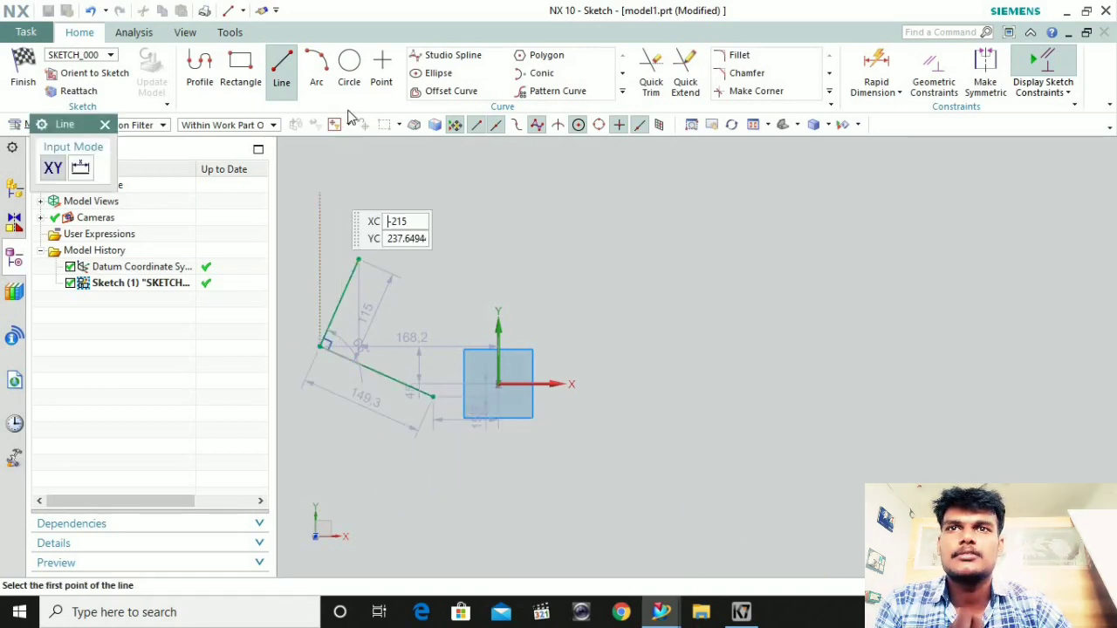
Create a linear Pattern Curve of the slanted line along the perpendicular line, with count 15 and pitch distance 25 mm
left_click(534, 90)
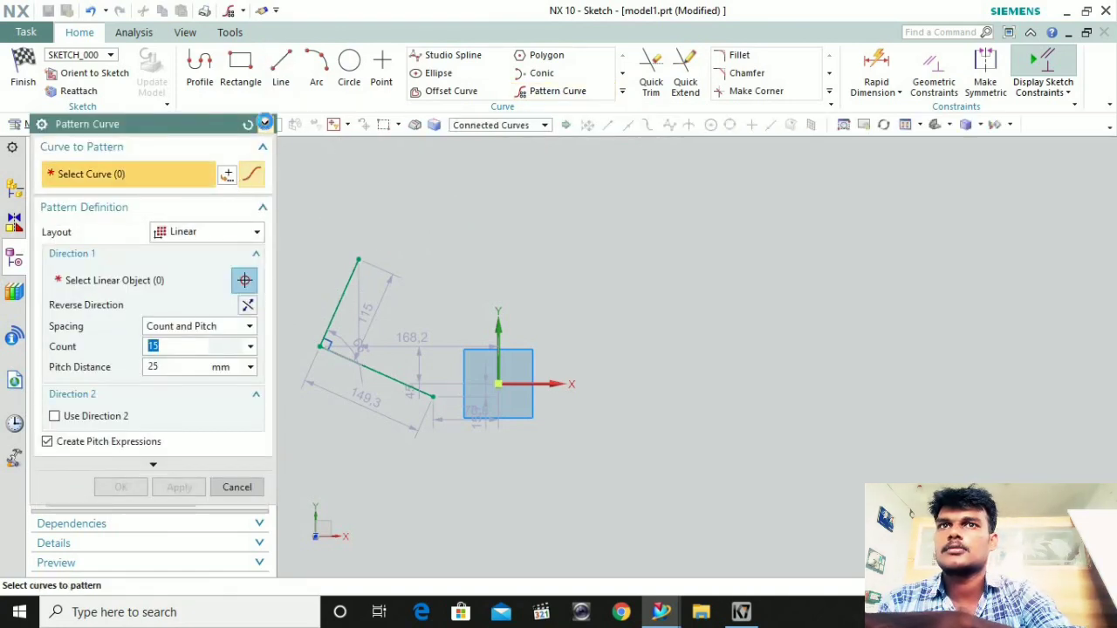
left_click(264, 124)
left_click(345, 287)
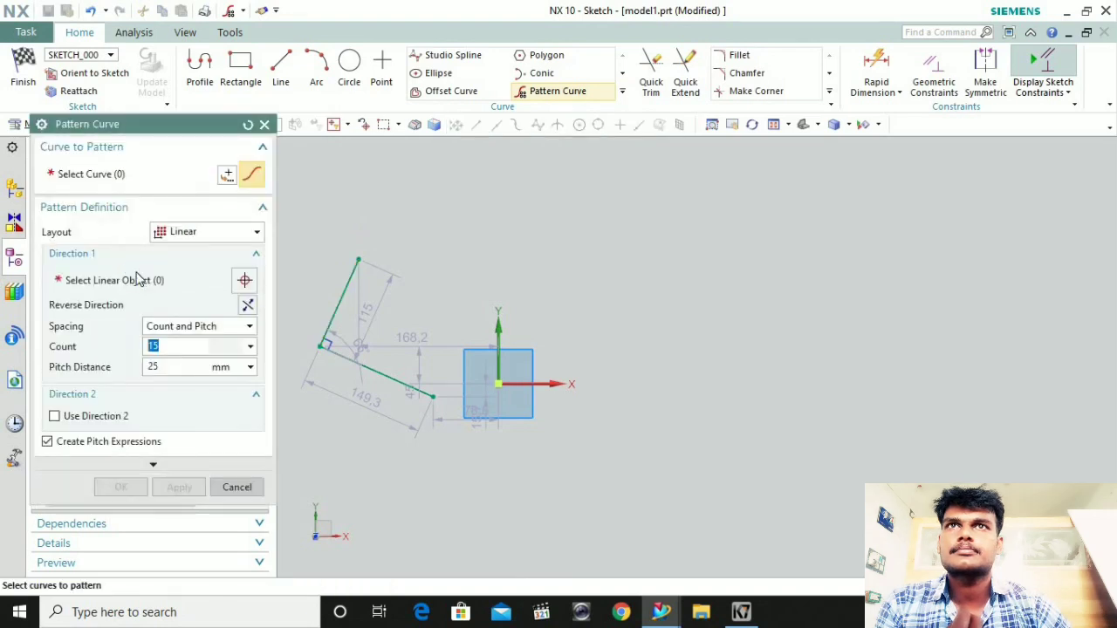
left_click(395, 381)
left_click(128, 489)
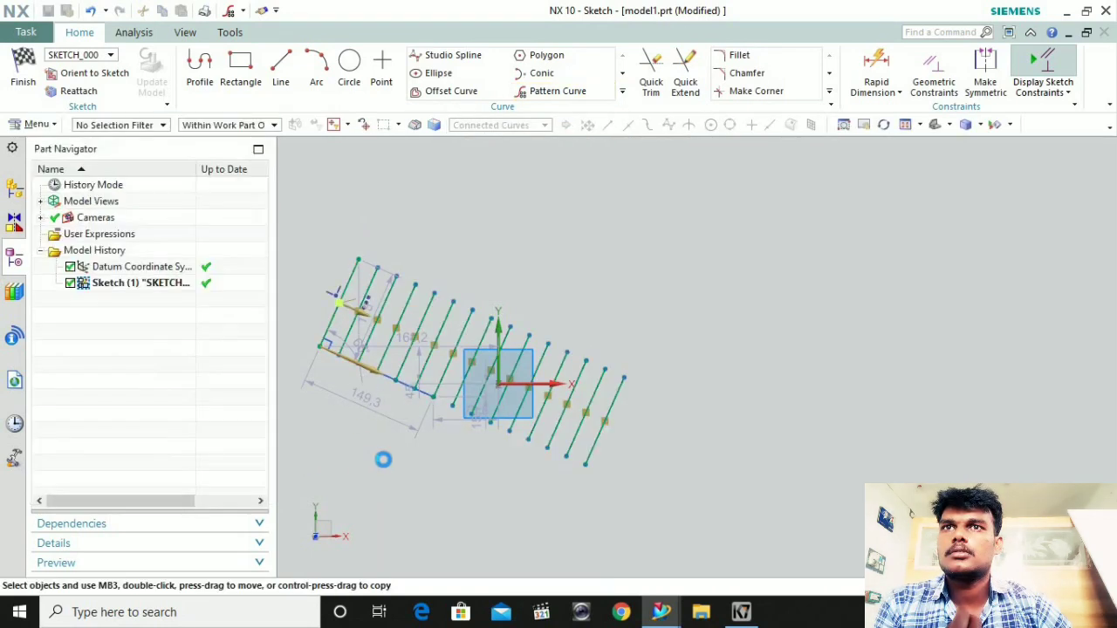
Undo the linear pattern and the two perpendicular lines
left_click(740, 347)
key("ctrl+z")
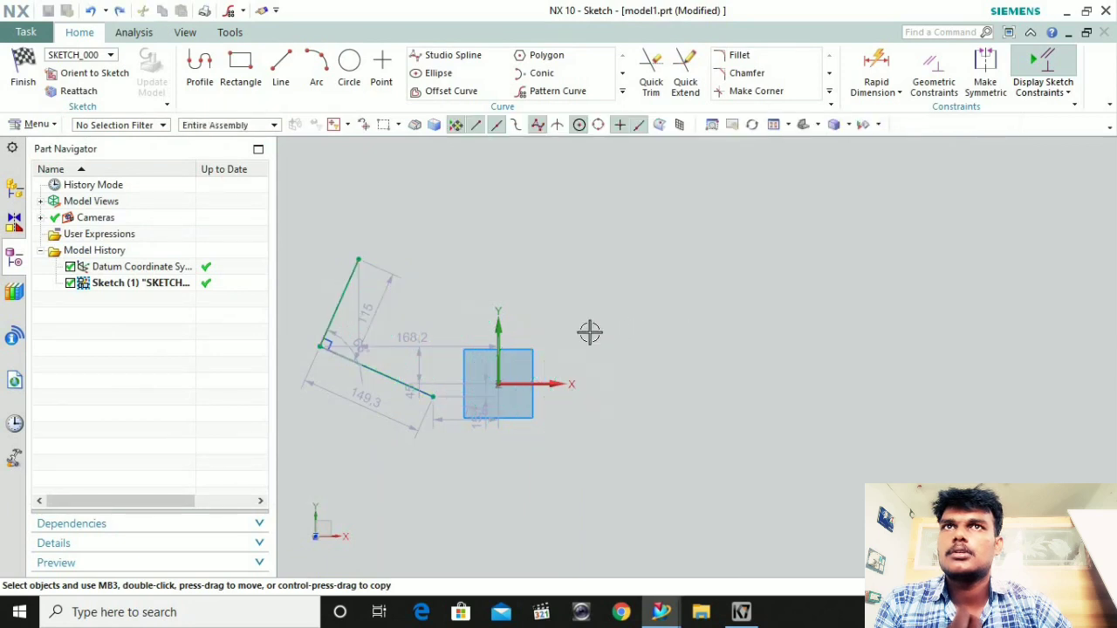
Draw a slanted line about 170 mm long at about 71°, starting left of the origin near the X axis, and start Pattern Curve
left_click(293, 70)
left_click(364, 382)
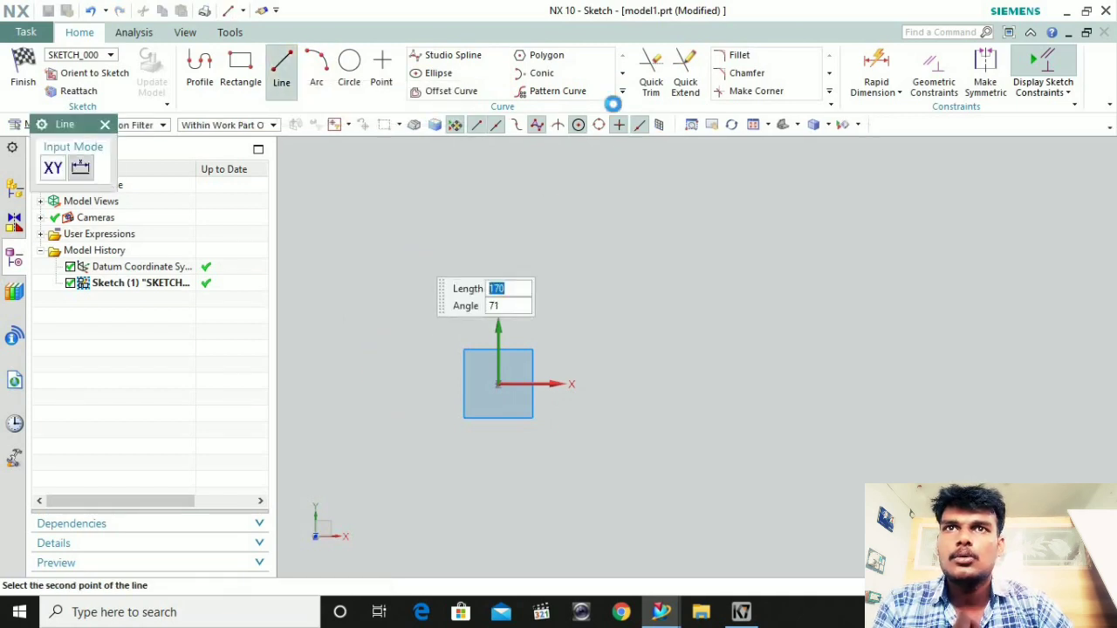
key("Return")
key("Escape")
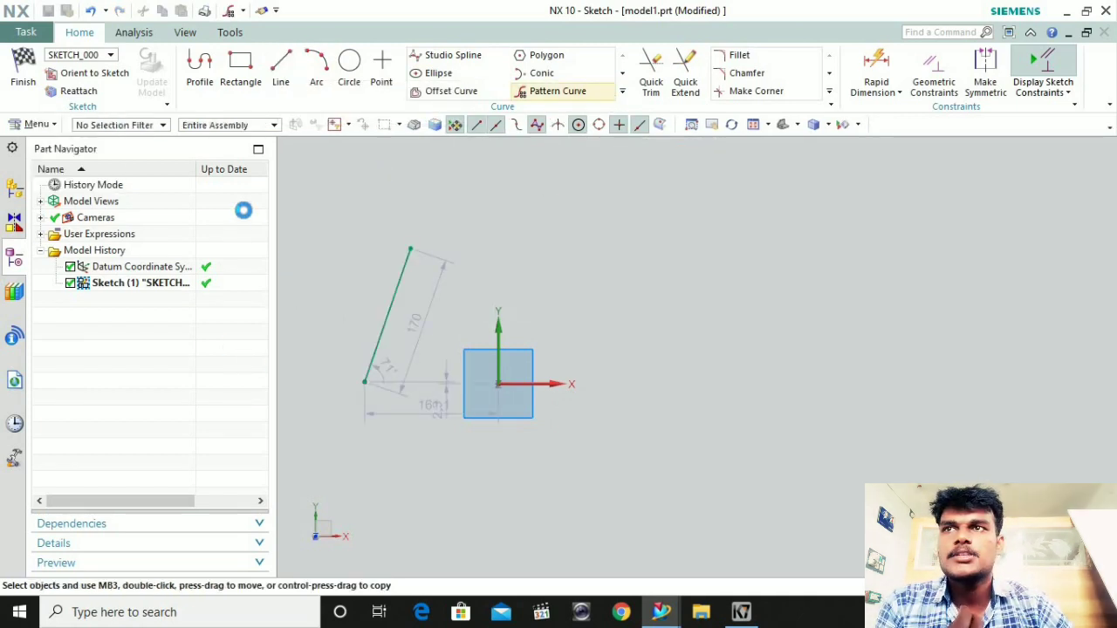
Set up a Pattern Curve of the slanted line with Circular layout and the sketch origin as rotation point
left_click(230, 231)
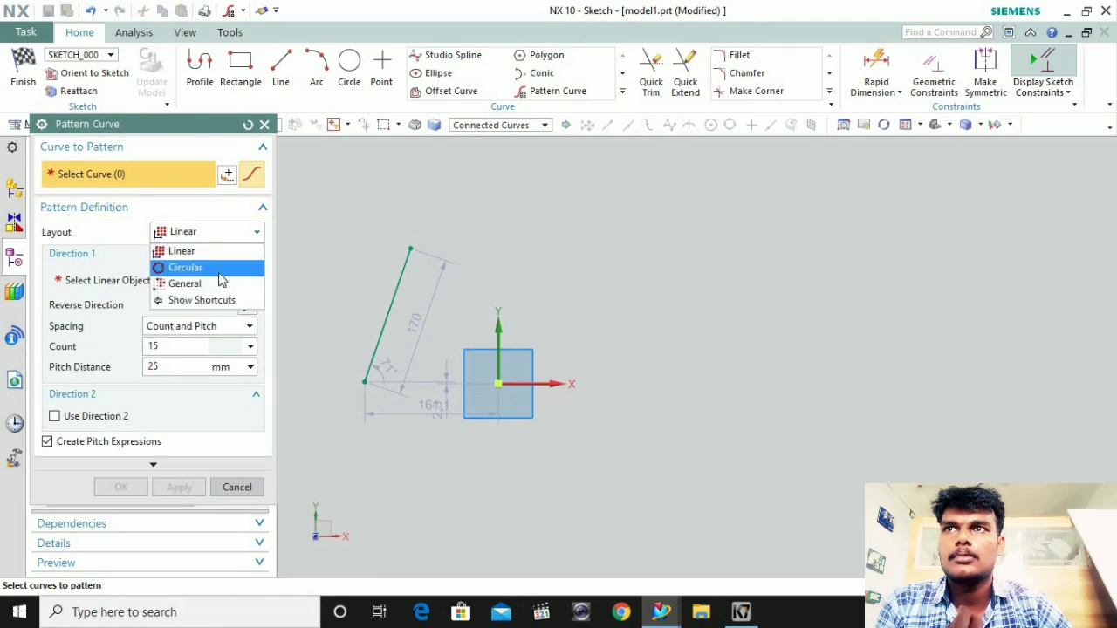
left_click(220, 273)
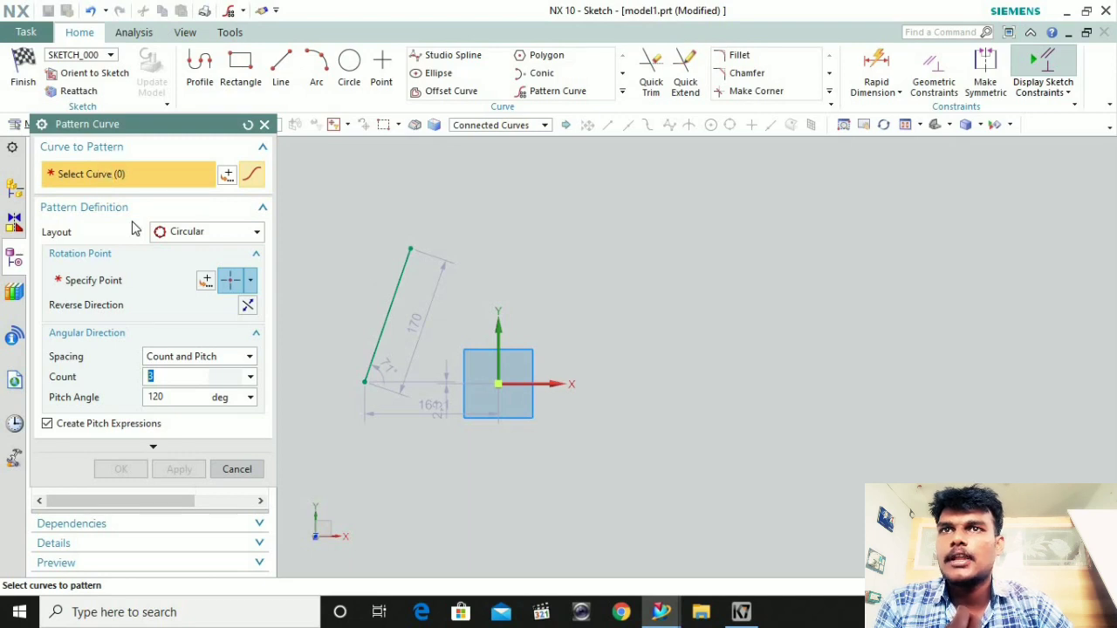
left_click(204, 236)
left_click(196, 268)
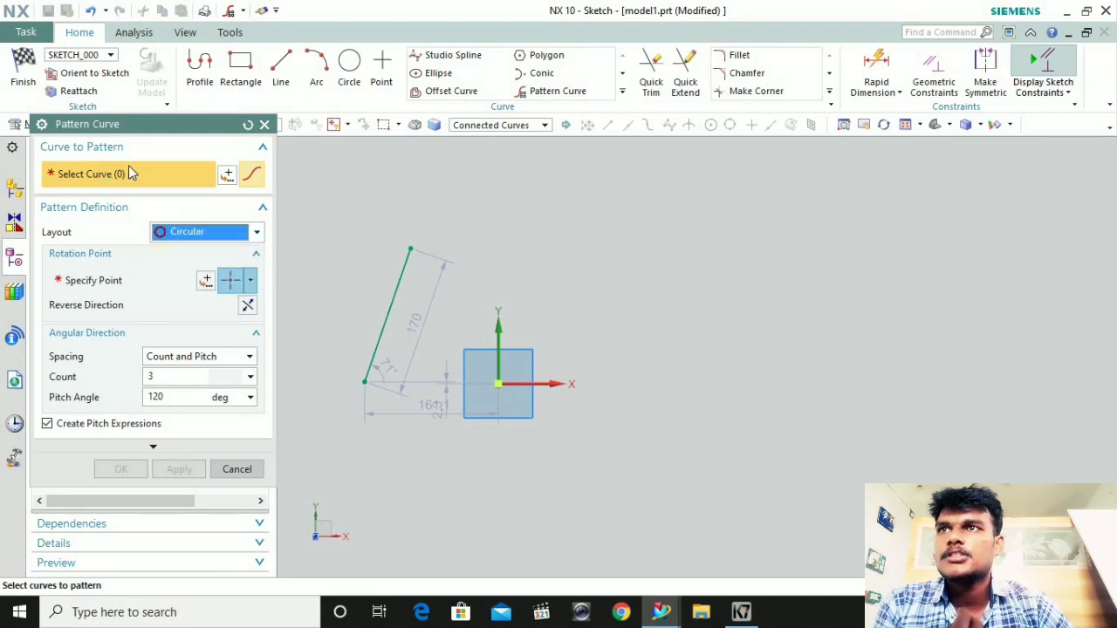
left_click(387, 315)
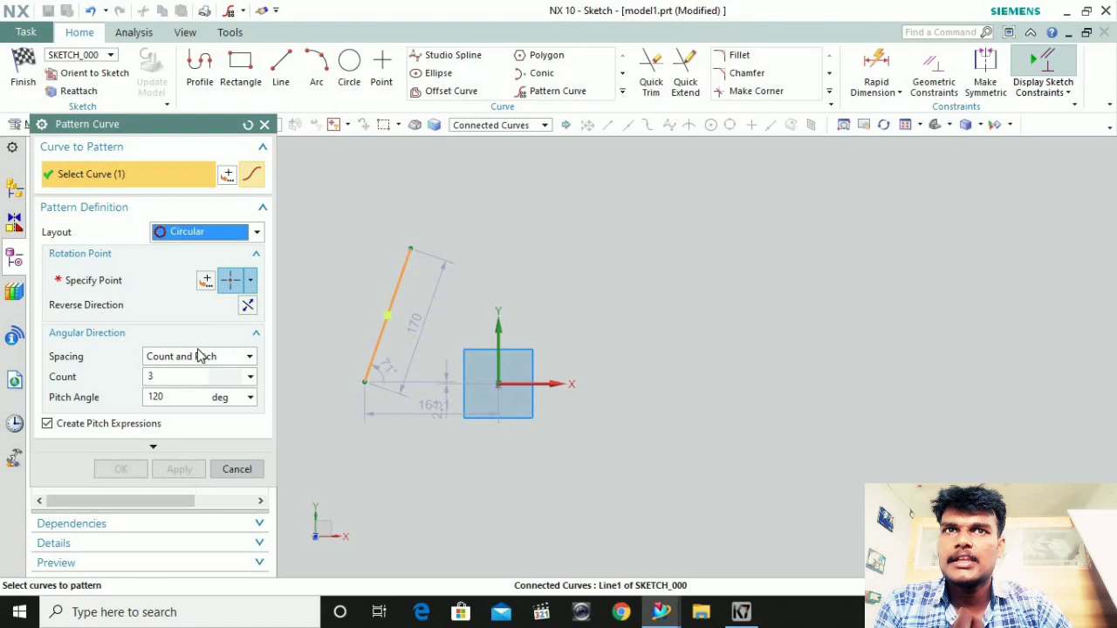
left_click(147, 276)
left_click(499, 384)
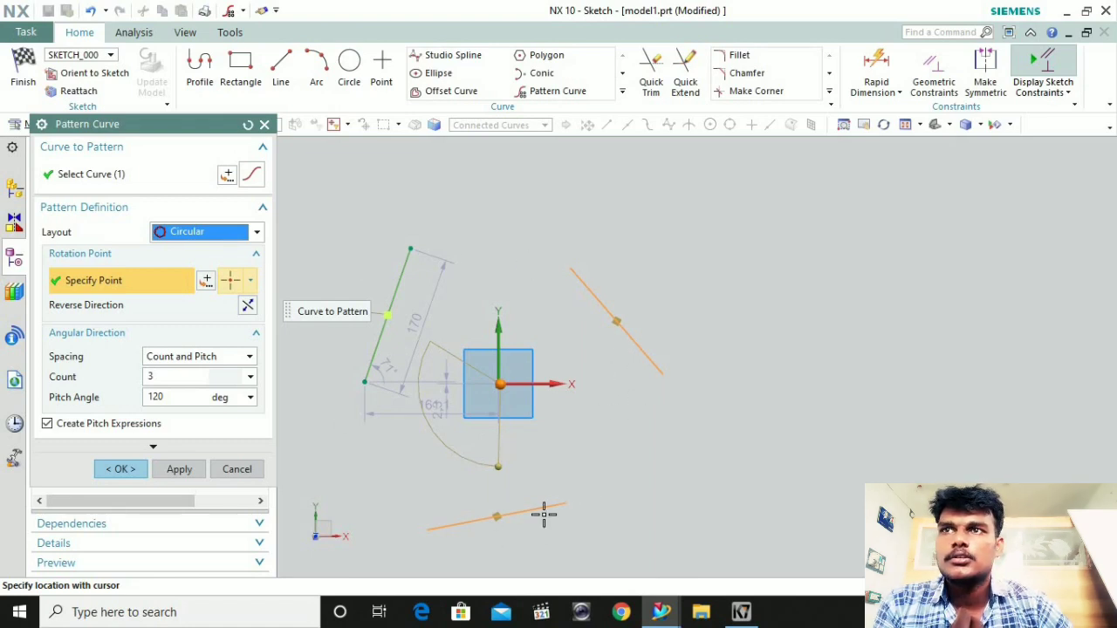
Set the circular pattern's pitch angle to 60° and its count to 5
left_click(164, 377)
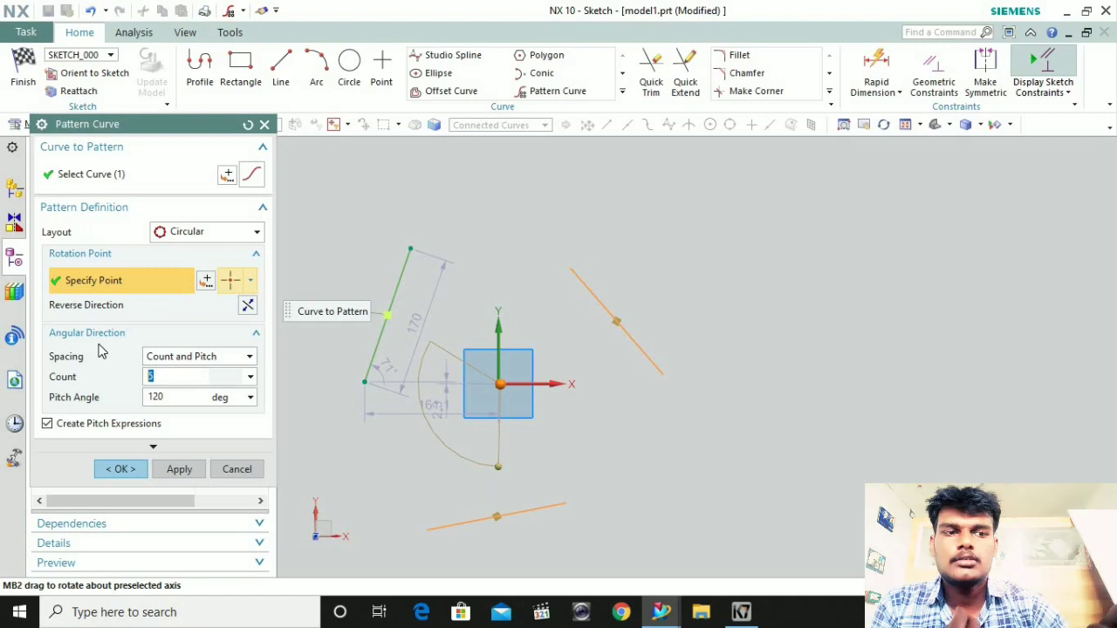
key("Tab")
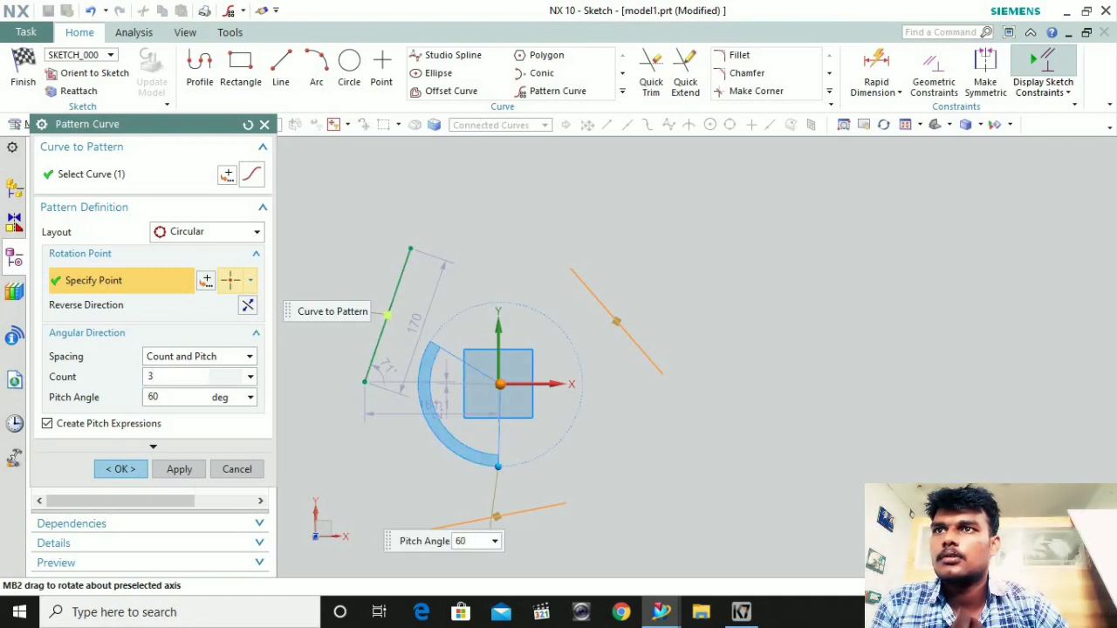
type("60")
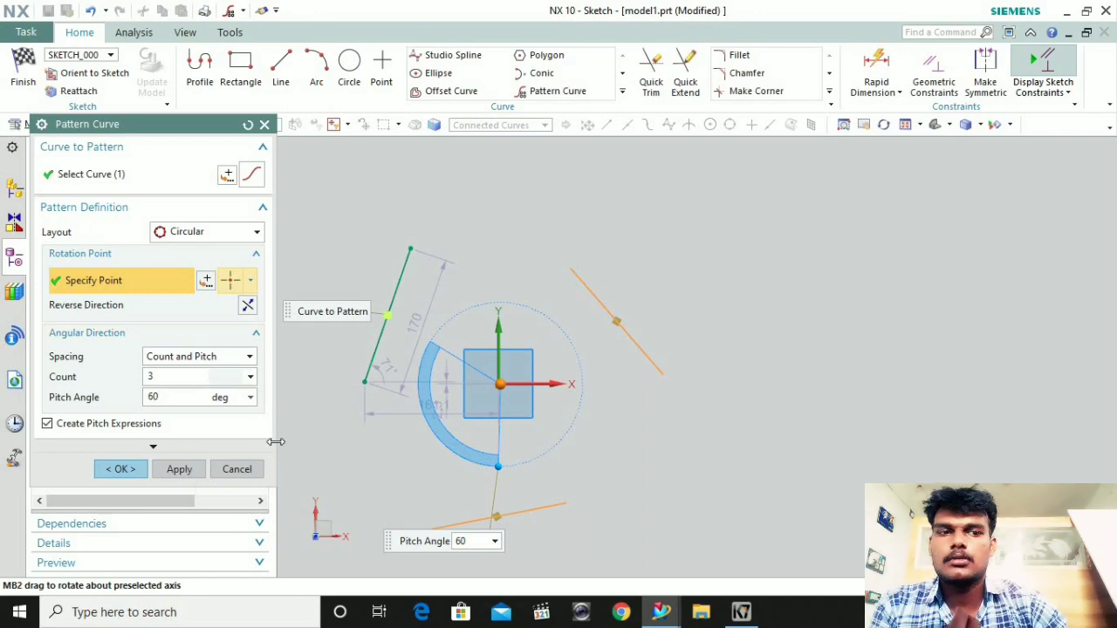
left_click(164, 378)
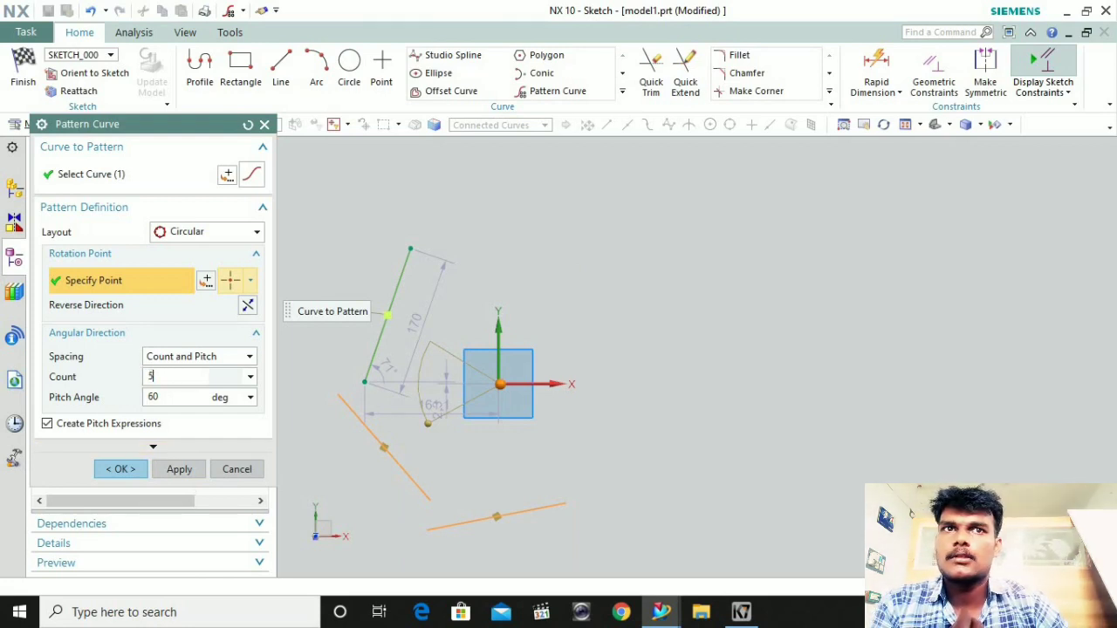
left_click(174, 397)
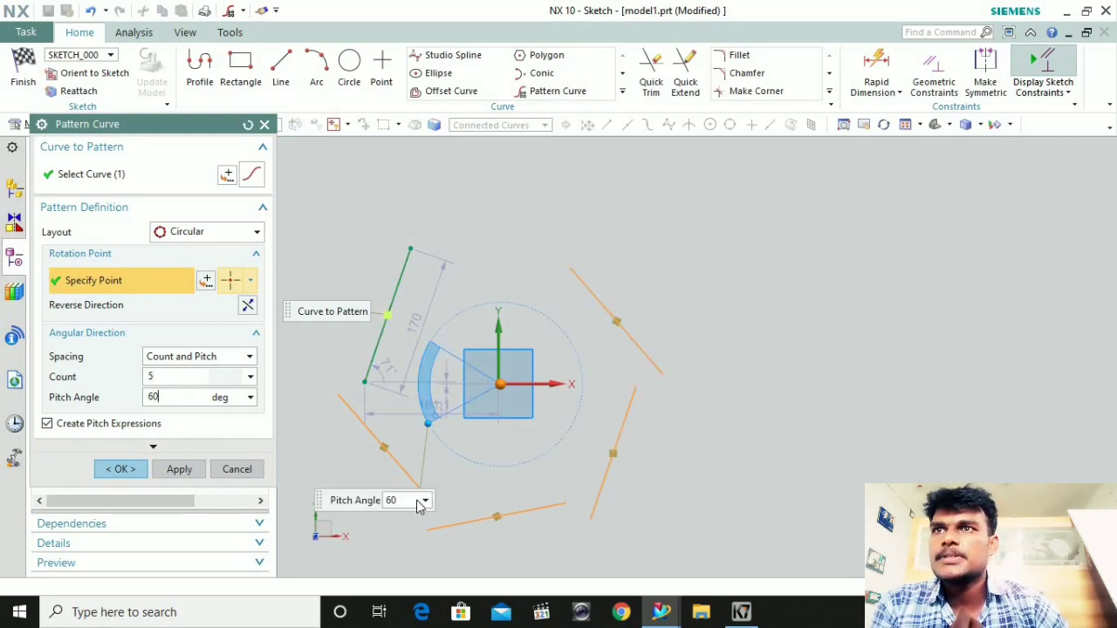
double_click(168, 398)
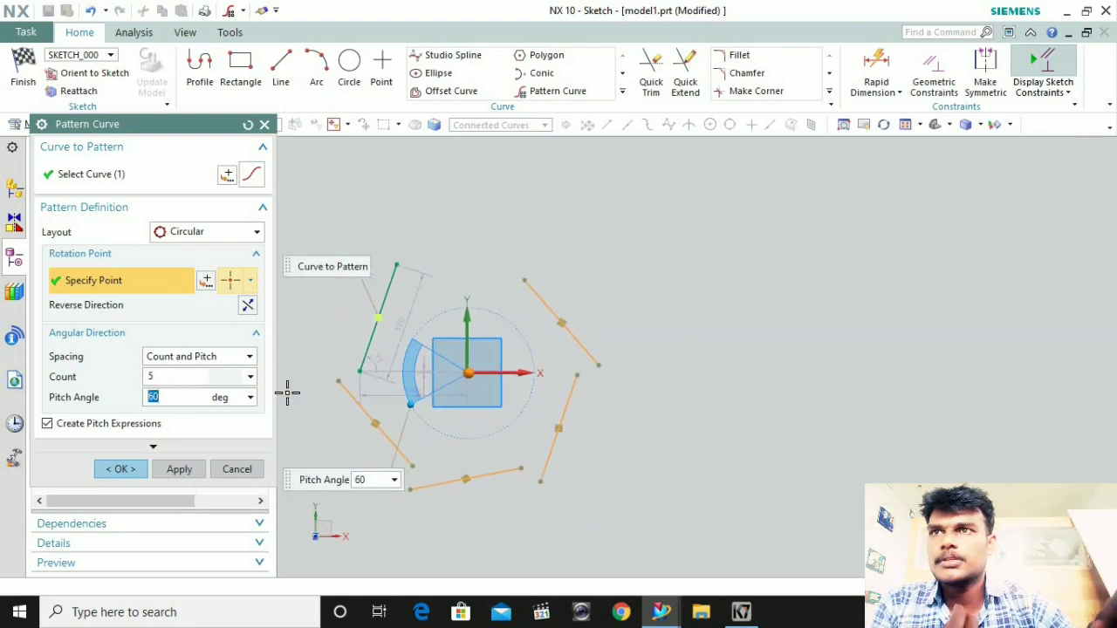
Set the circular pattern's count to 6 and create the pattern
double_click(160, 381)
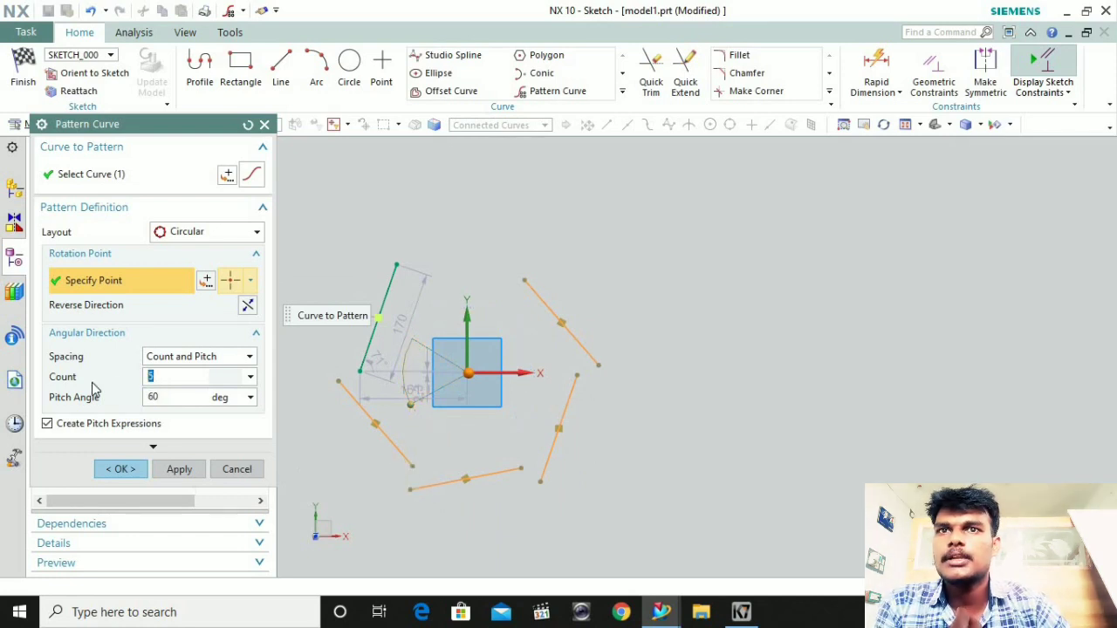
type("6")
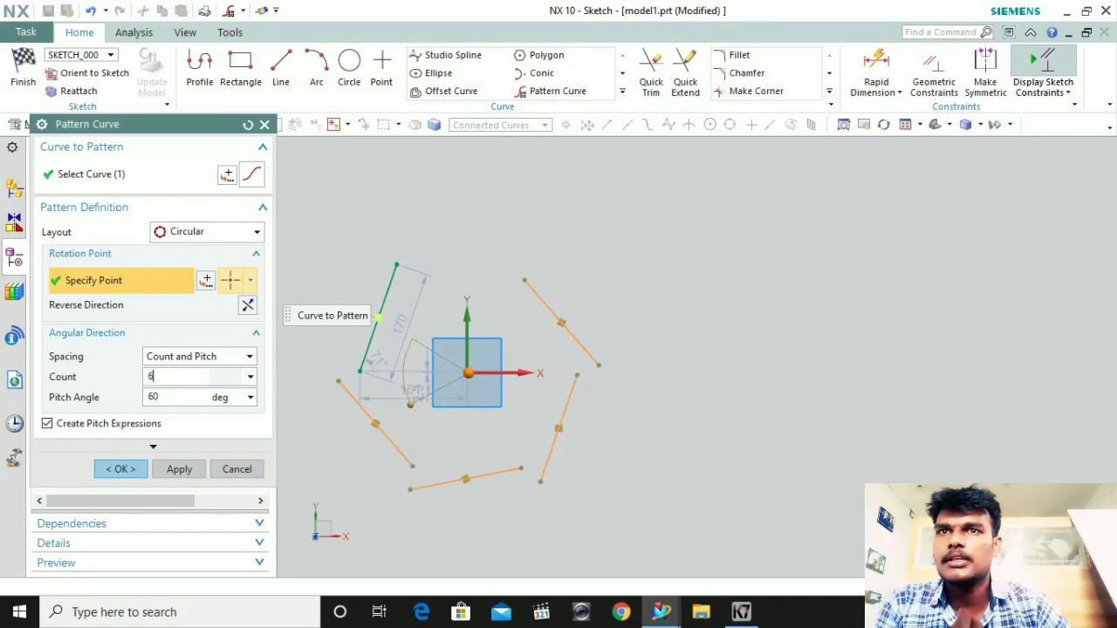
left_click(185, 401)
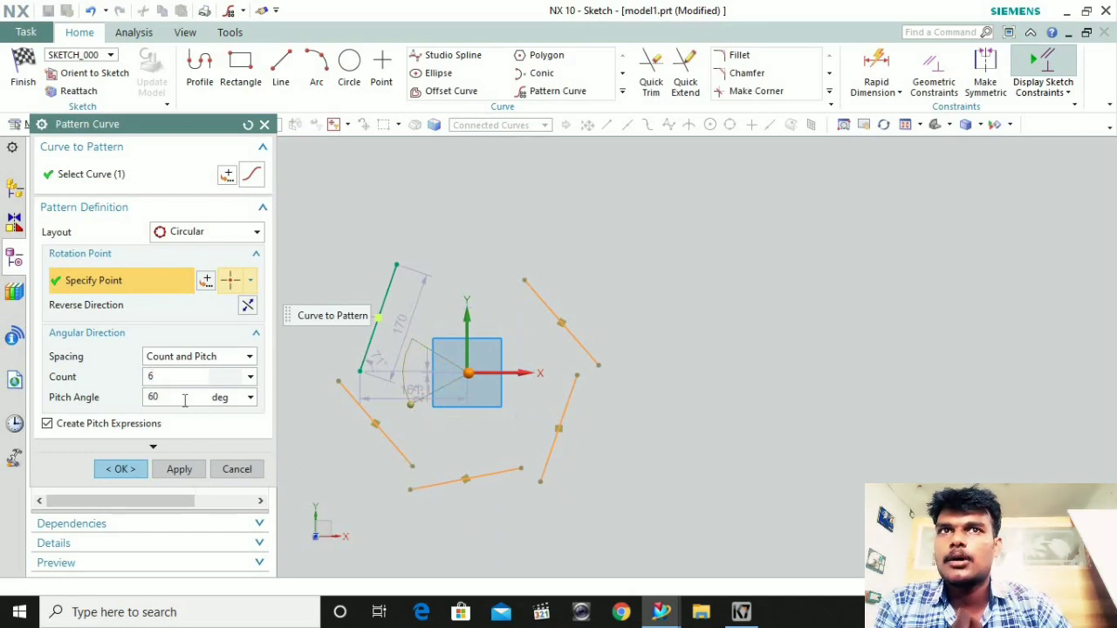
left_click(122, 469)
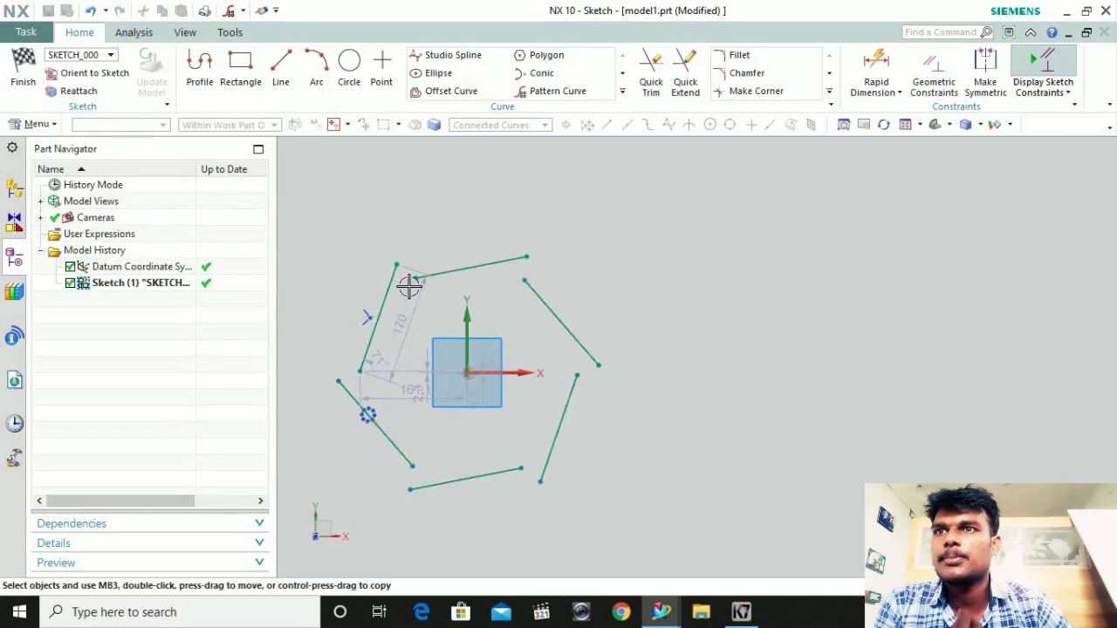
Examine the spacing and arrangement of the circularly patterned lines around the origin
scroll(410, 288, "up", 2)
scroll(410, 288, "down", 3)
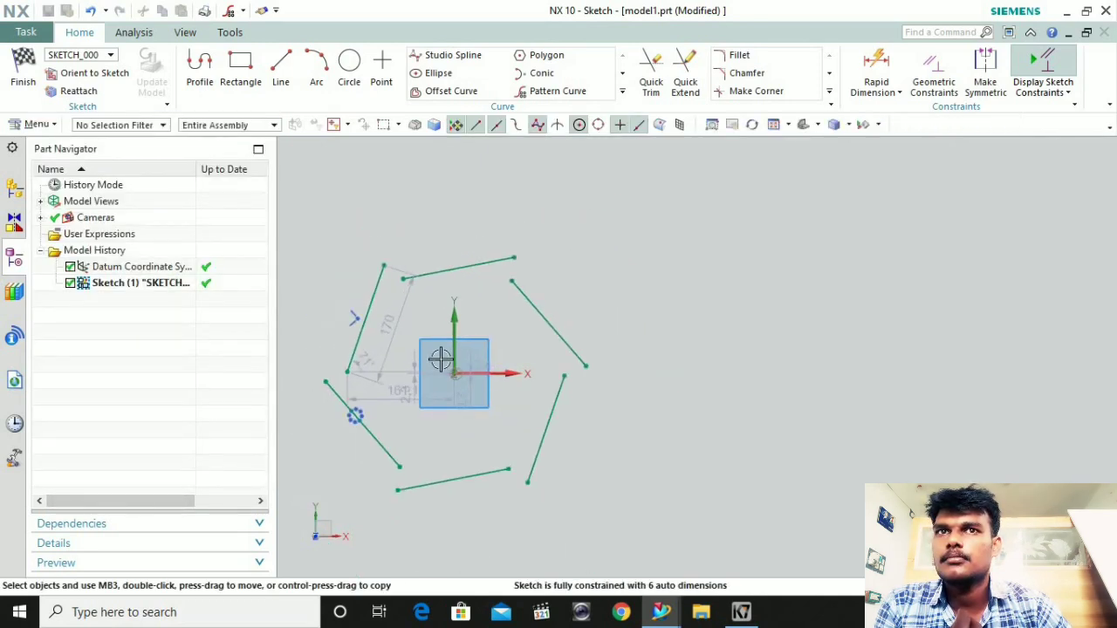
scroll(424, 394, "up", 2)
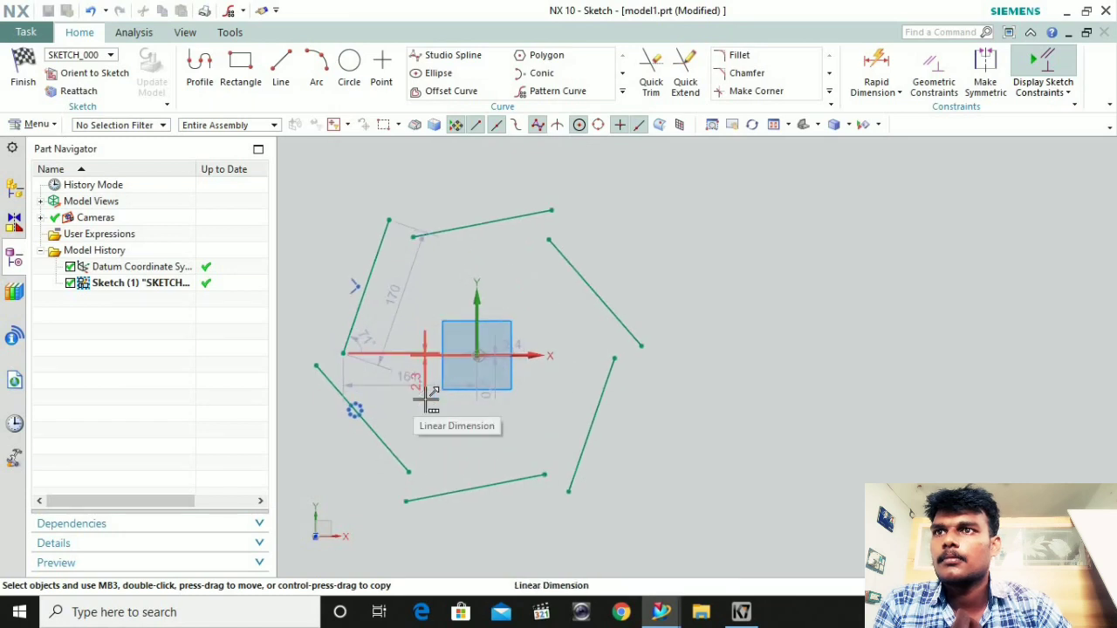
scroll(411, 386, "up", 1)
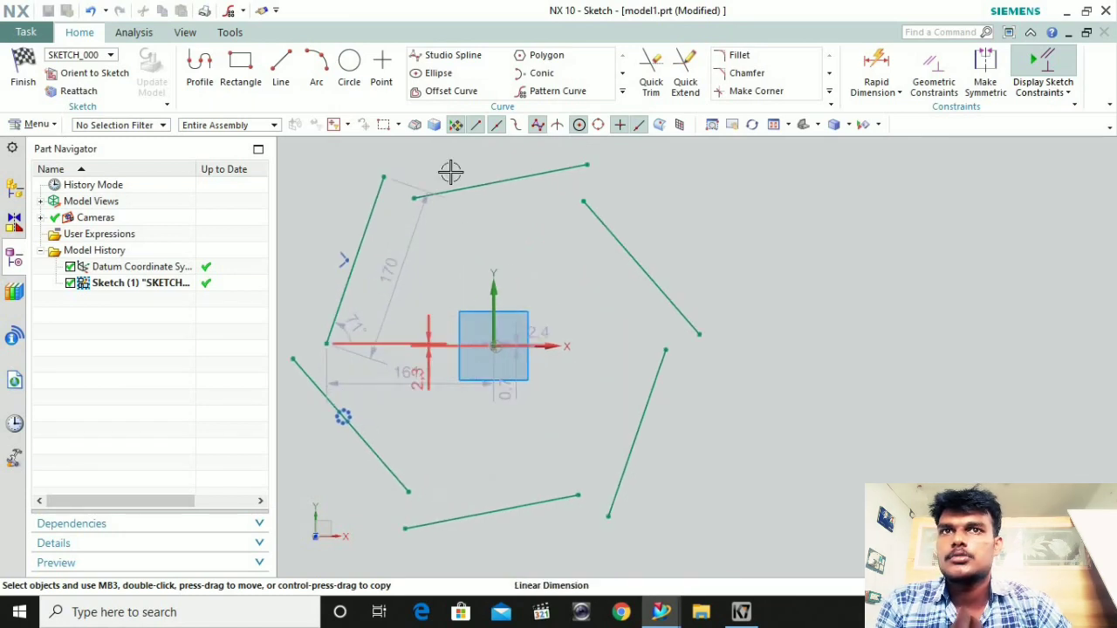
scroll(453, 171, "down", 1)
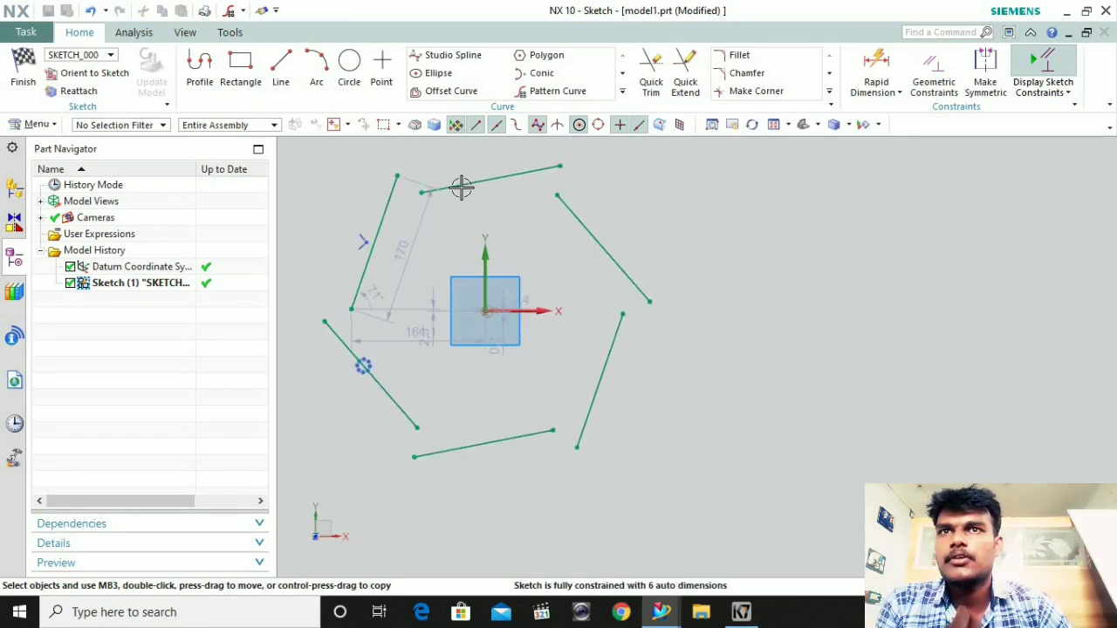
scroll(449, 172, "down", 2)
scroll(461, 143, "down", 1)
scroll(461, 154, "up", 3)
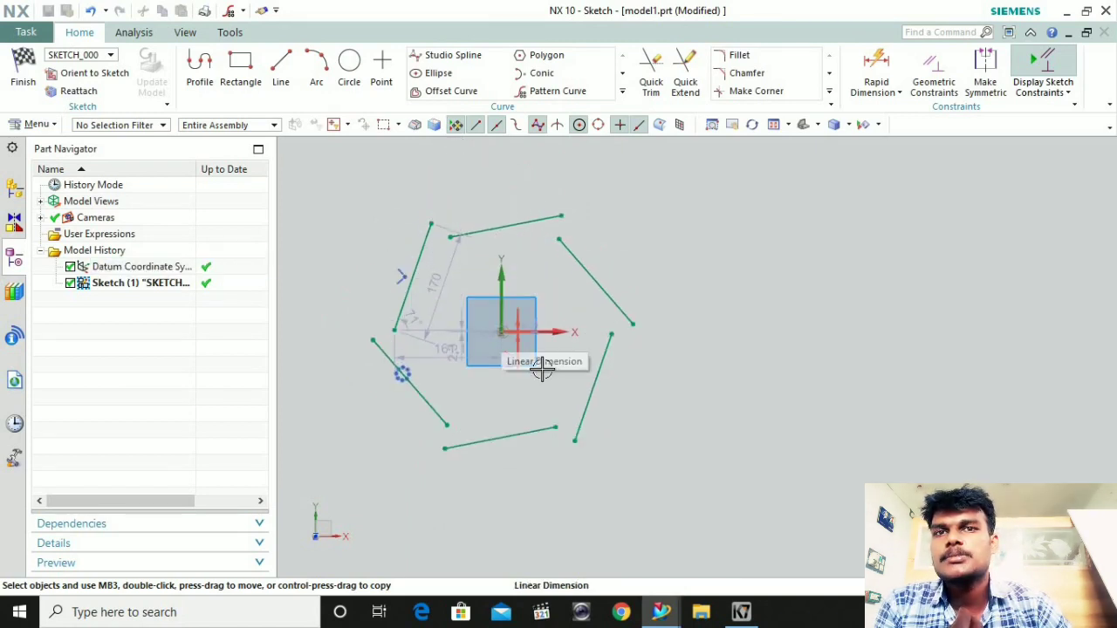
scroll(542, 369, "down", 1)
scroll(520, 303, "up", 1)
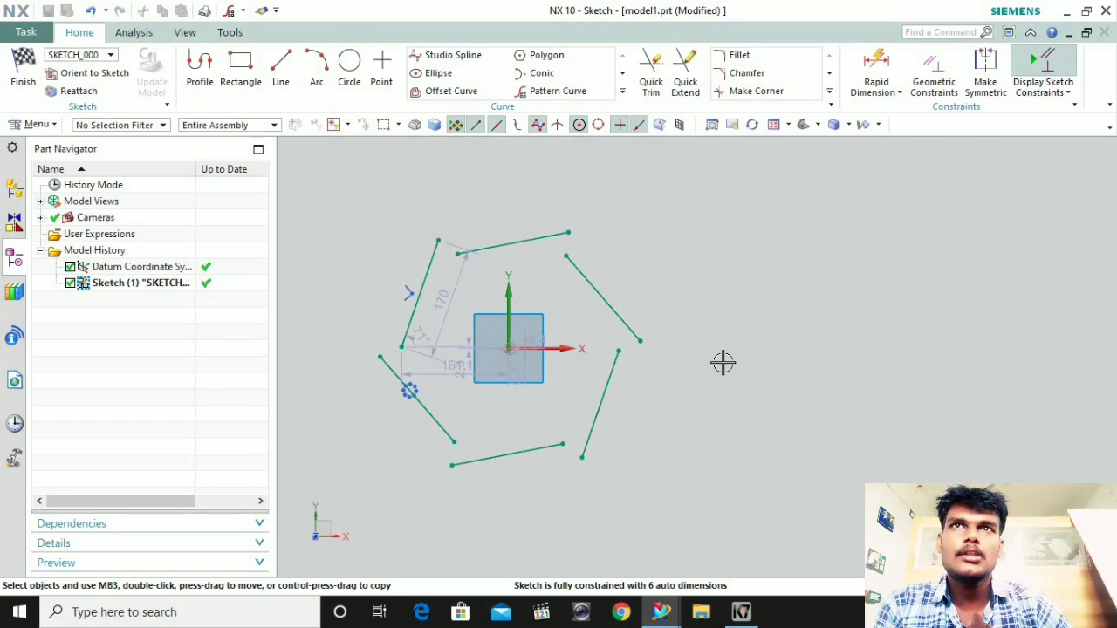
Undo the circular pattern and the slanted line it was based on
key("ctrl+z")
key("ctrl+z")
key("ctrl+z")
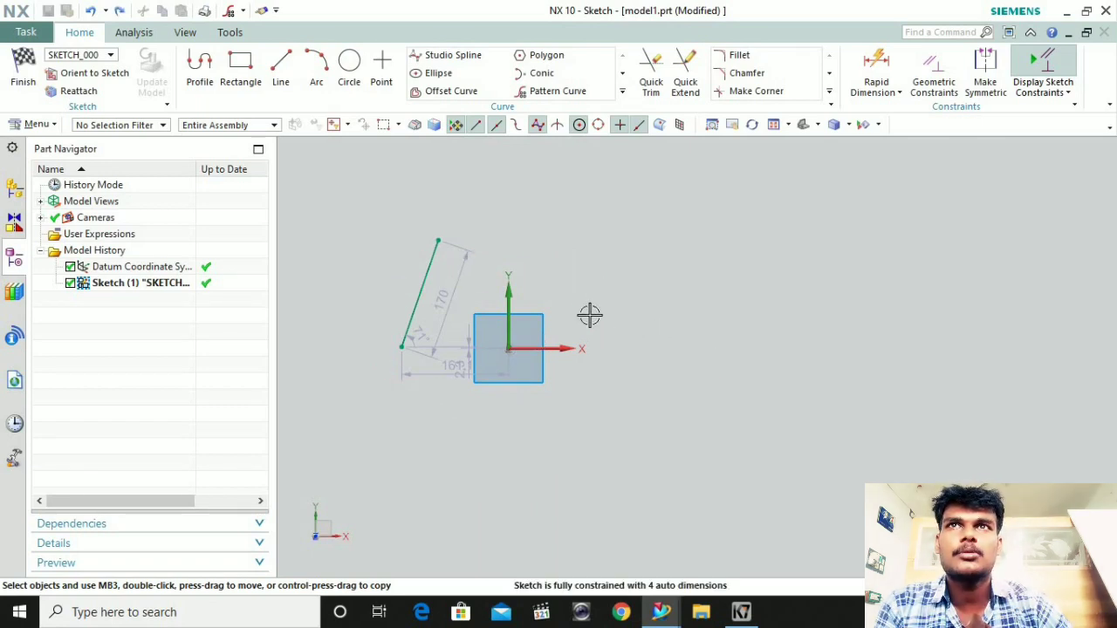
left_click(624, 94)
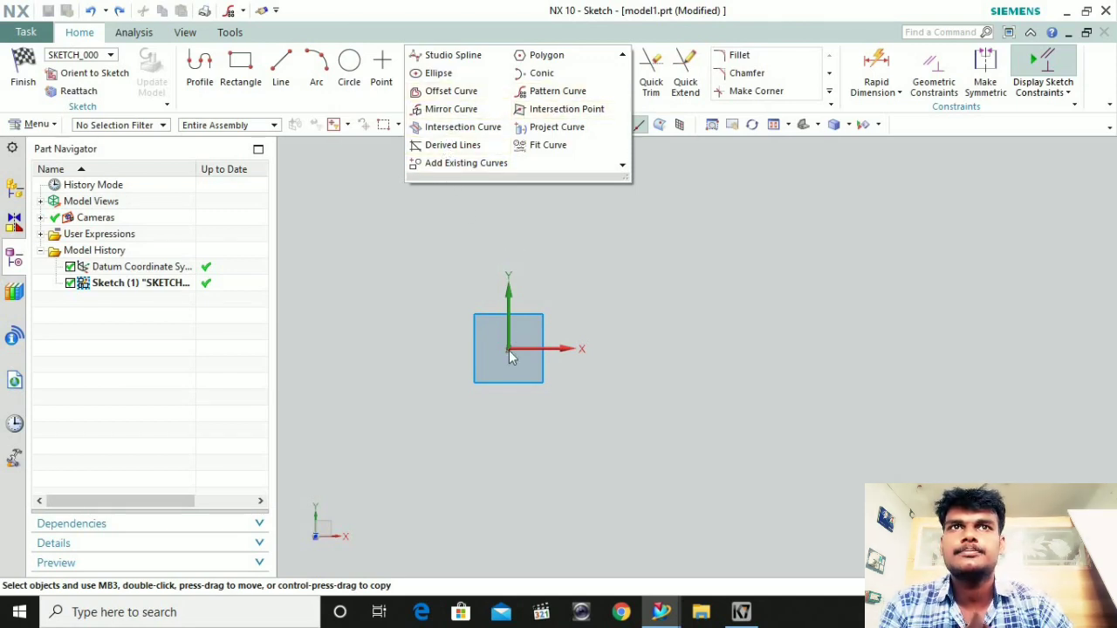
left_click(644, 292)
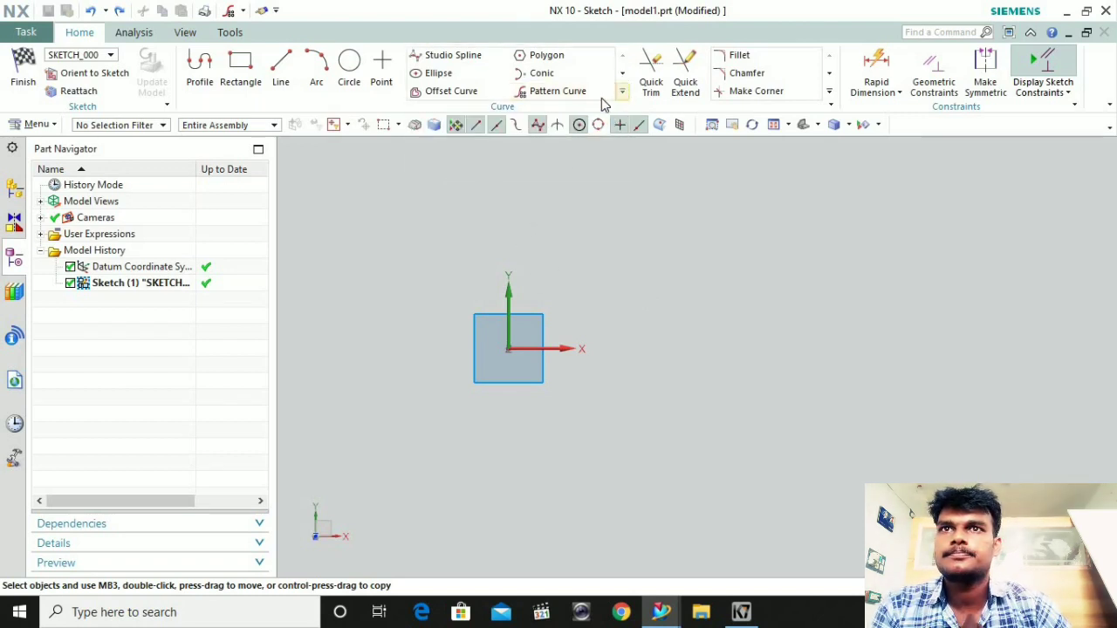
left_click(619, 98)
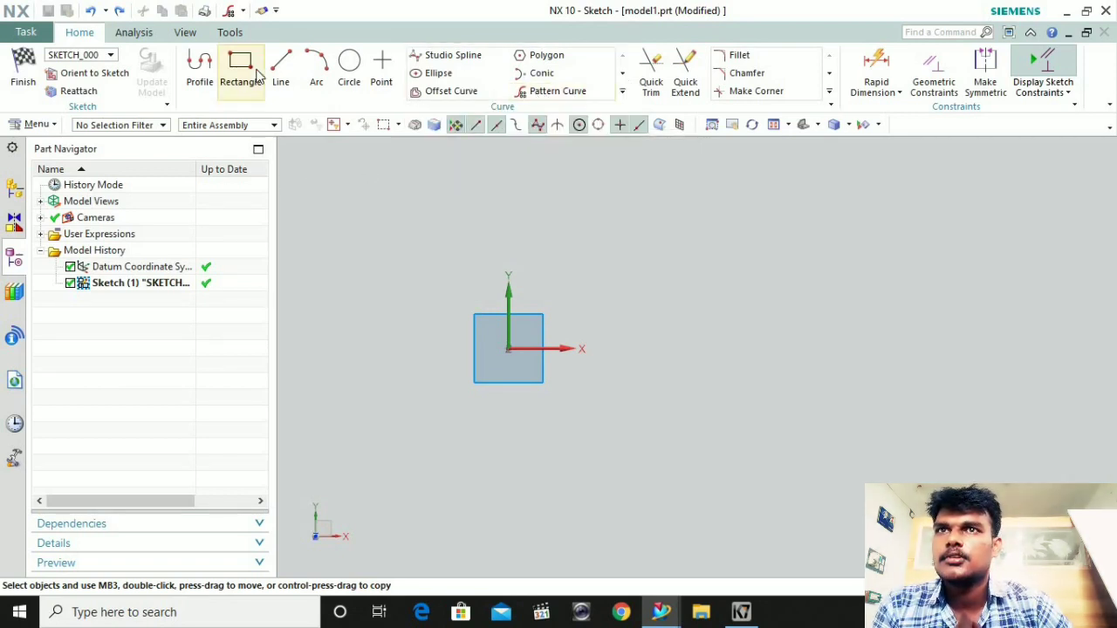
Sketch a slanted line with a length of about 170 at about 70°, to the left of the origin
left_click(294, 98)
left_click(356, 314)
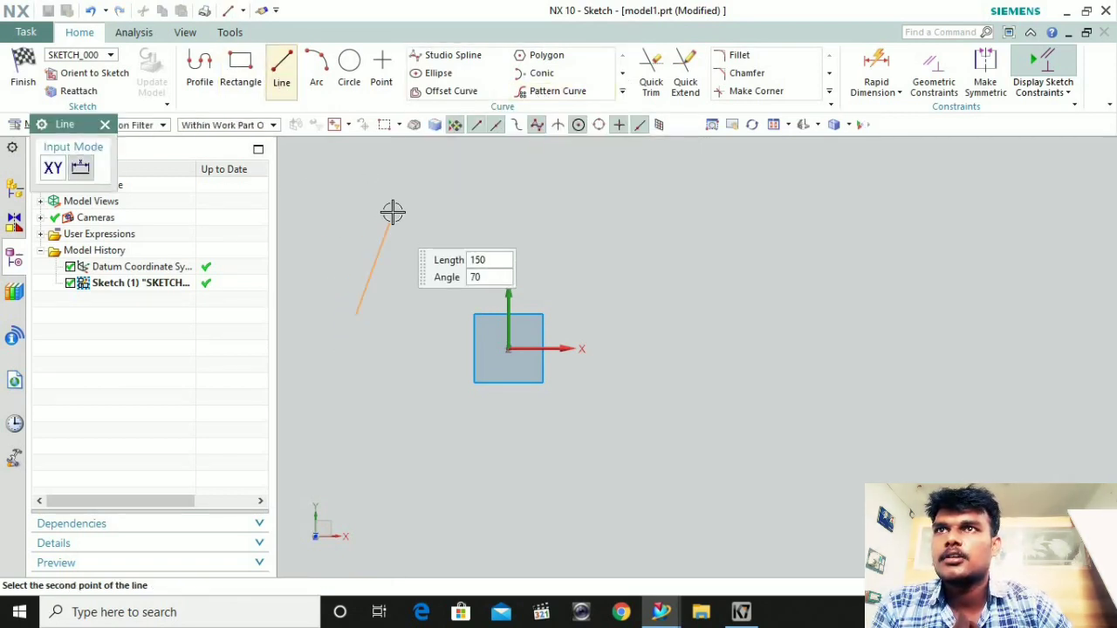
left_click(394, 209)
Set up a General layout curve pattern of the slanted line, using the sketch origin as the From point and keeping Location as Point
left_click(545, 94)
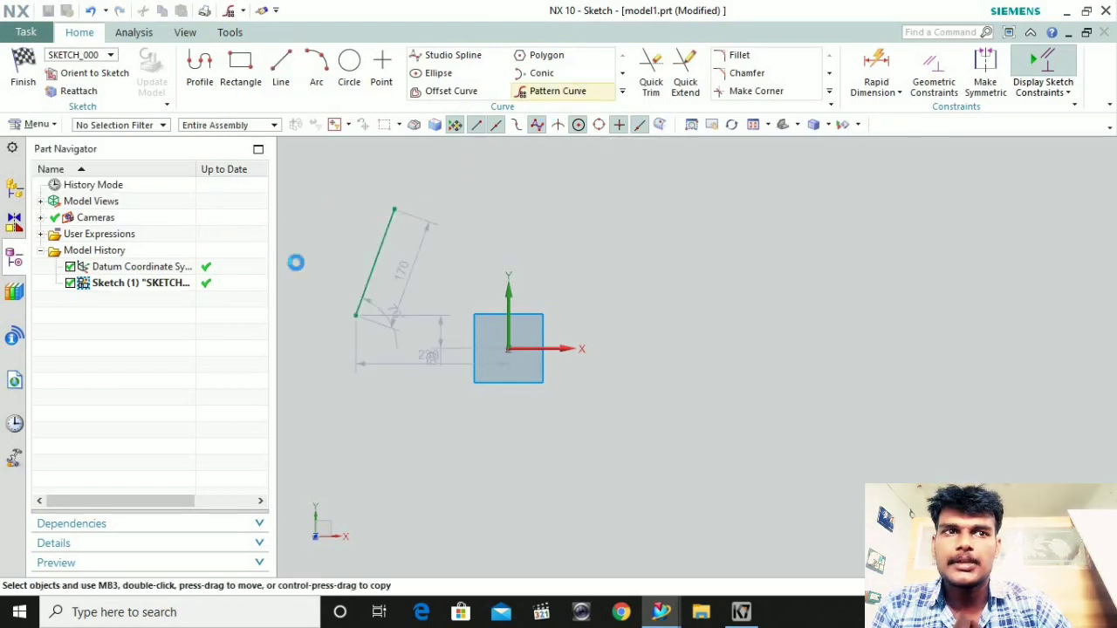
left_click(233, 232)
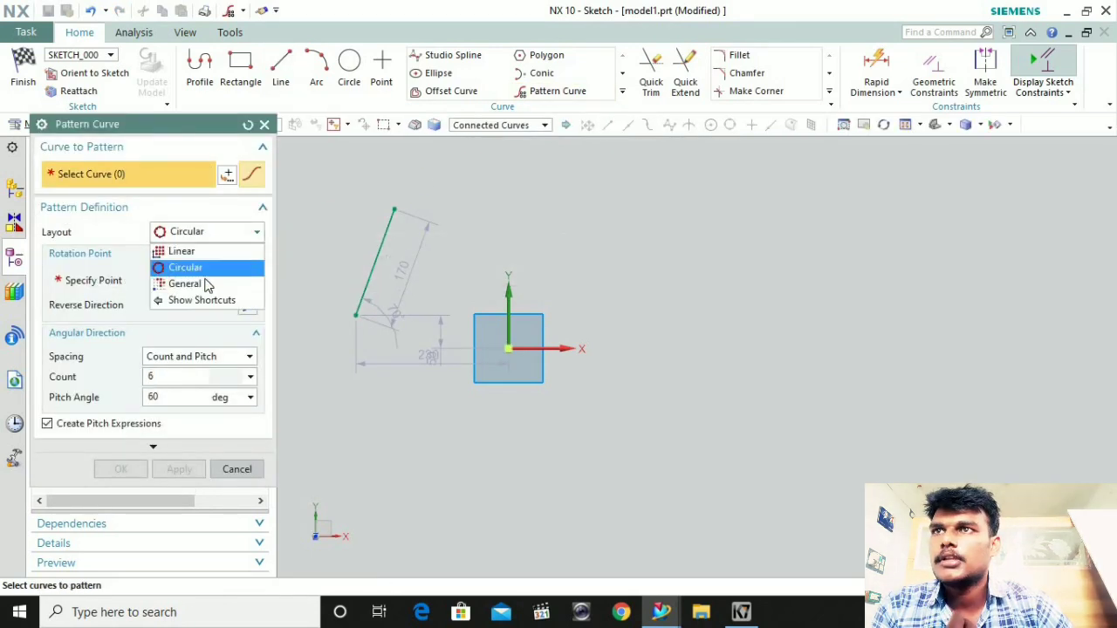
left_click(214, 282)
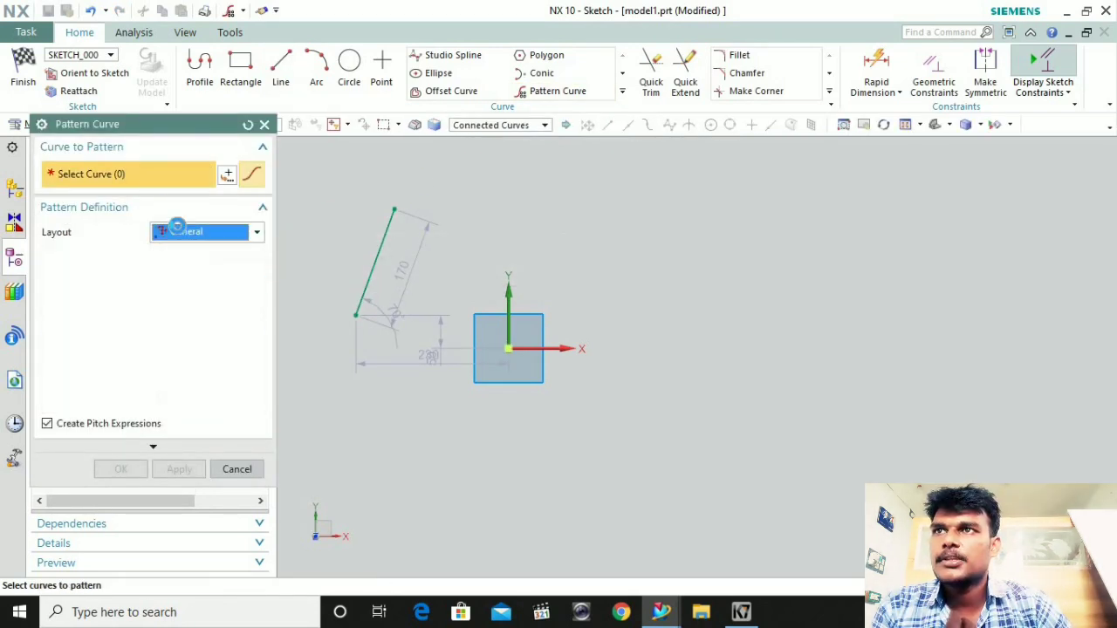
left_click(327, 300)
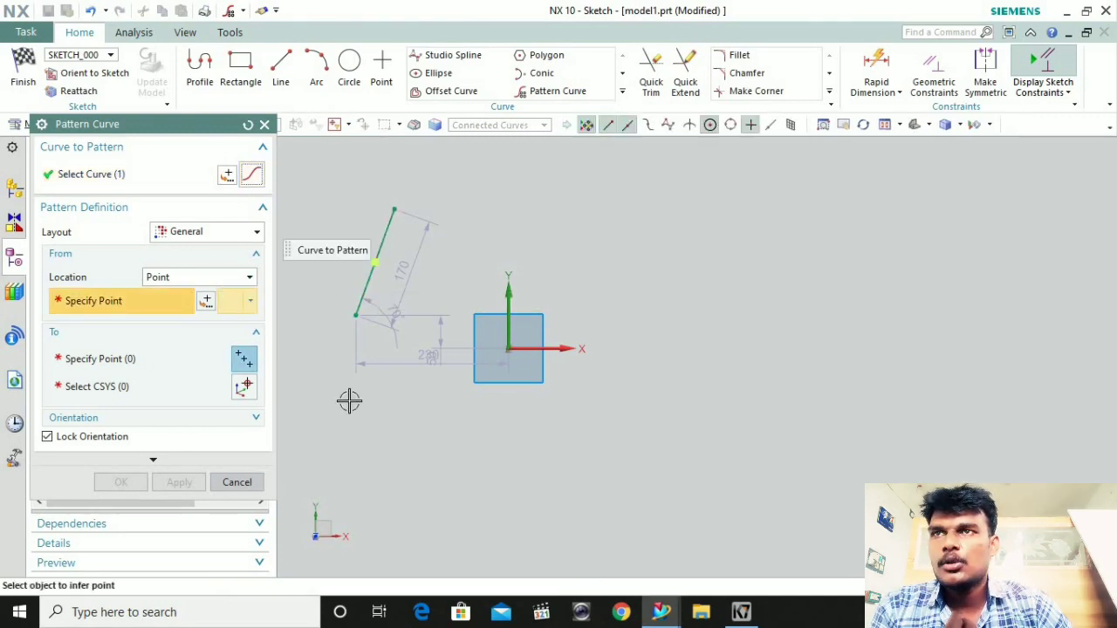
left_click(510, 347)
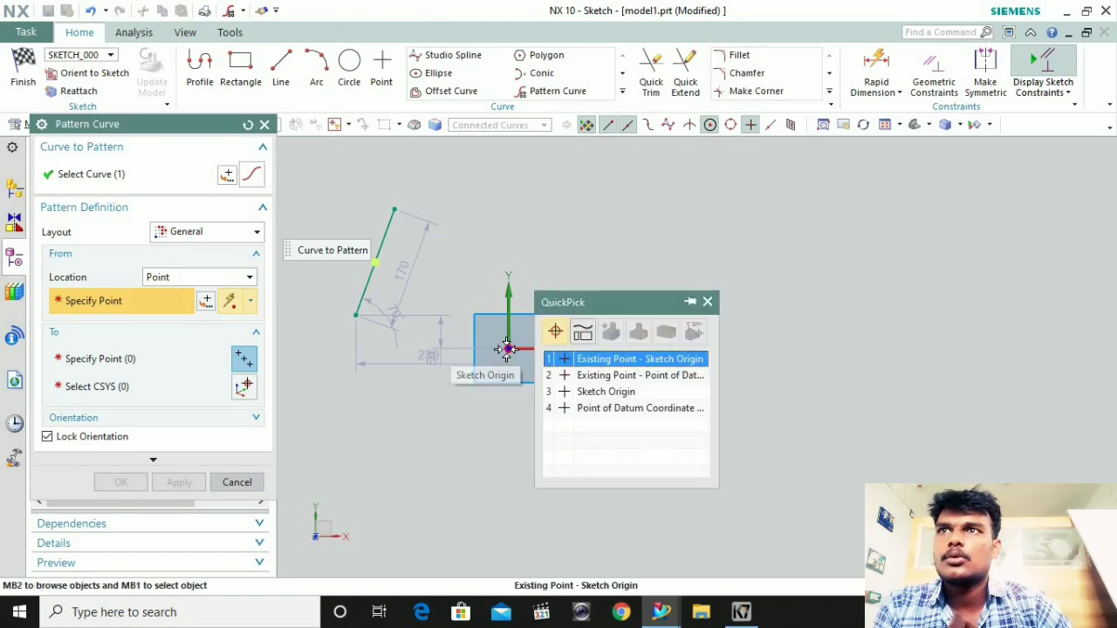
left_click(586, 365)
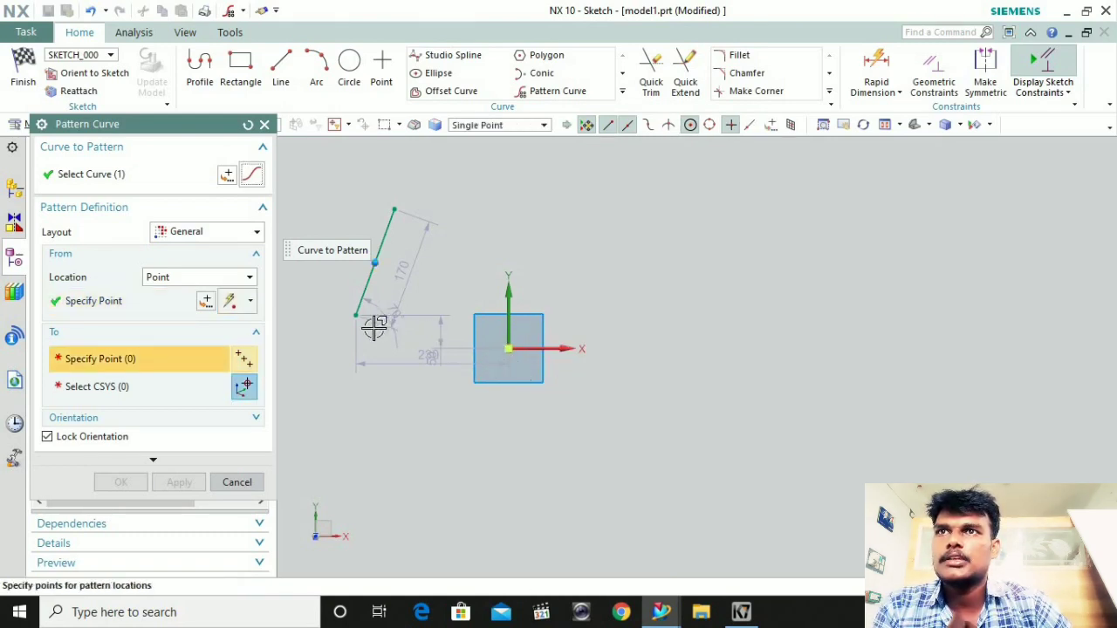
left_click(245, 277)
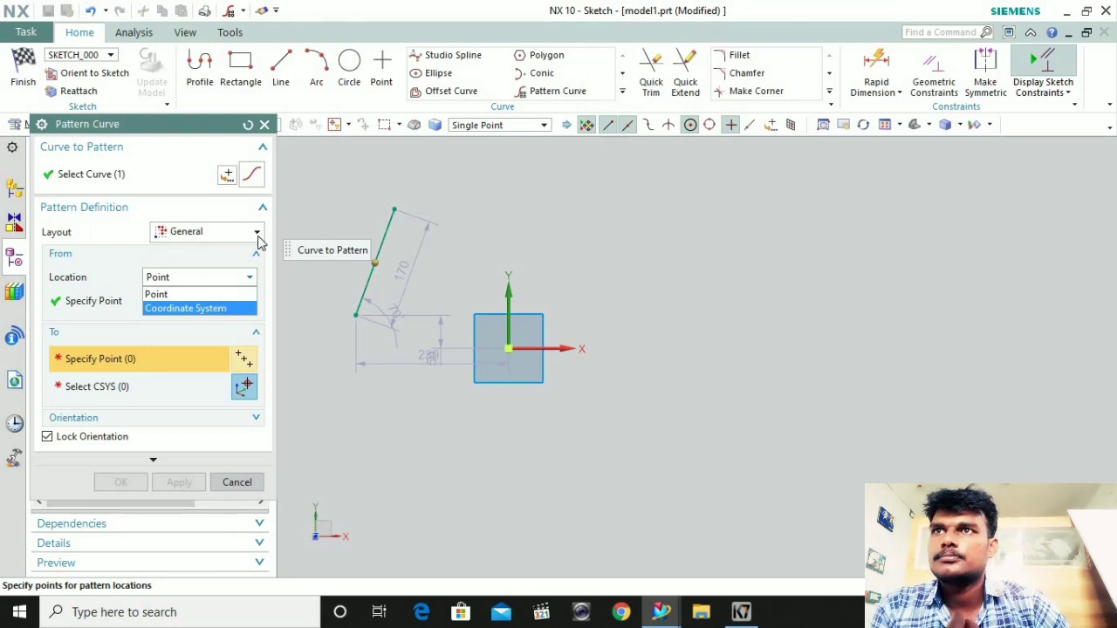
left_click(462, 404)
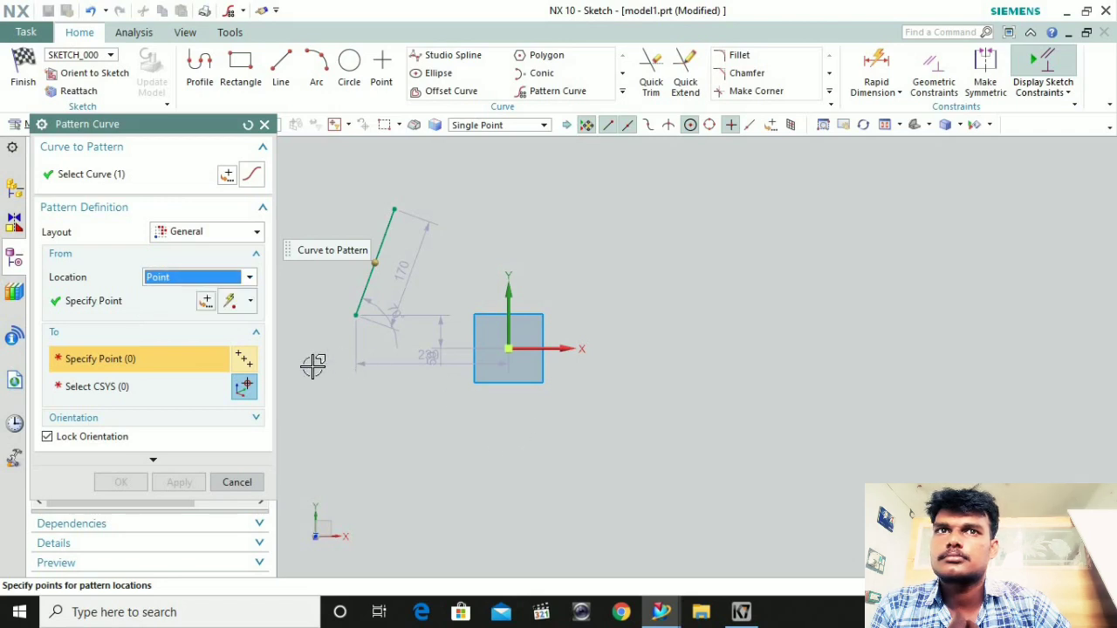
Specify 39 scattered destination points for the line copies, spread across the sketch area around and to the right of the origin
left_click(457, 415)
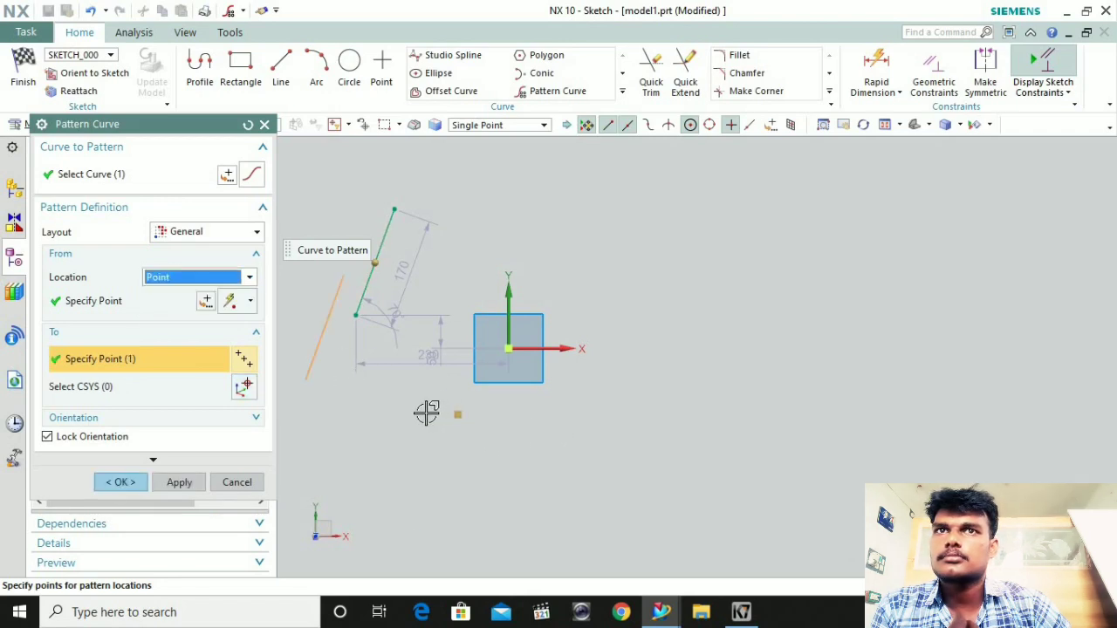
left_click(578, 432)
left_click(599, 291)
left_click(627, 431)
left_click(658, 307)
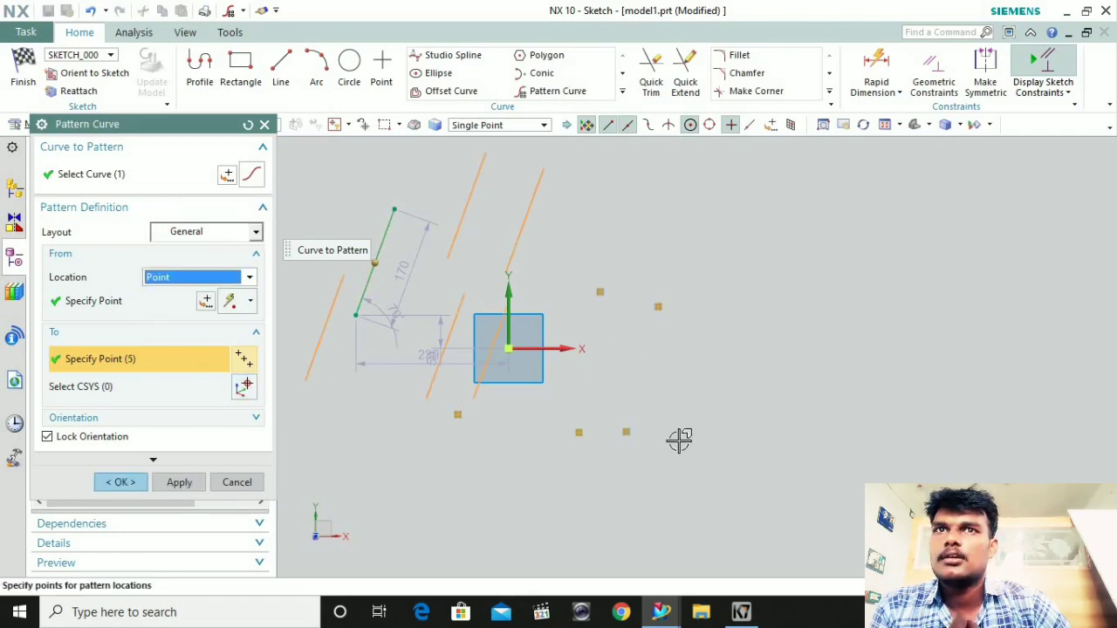
left_click(678, 440)
left_click(712, 320)
left_click(730, 370)
left_click(764, 306)
left_click(801, 270)
left_click(865, 376)
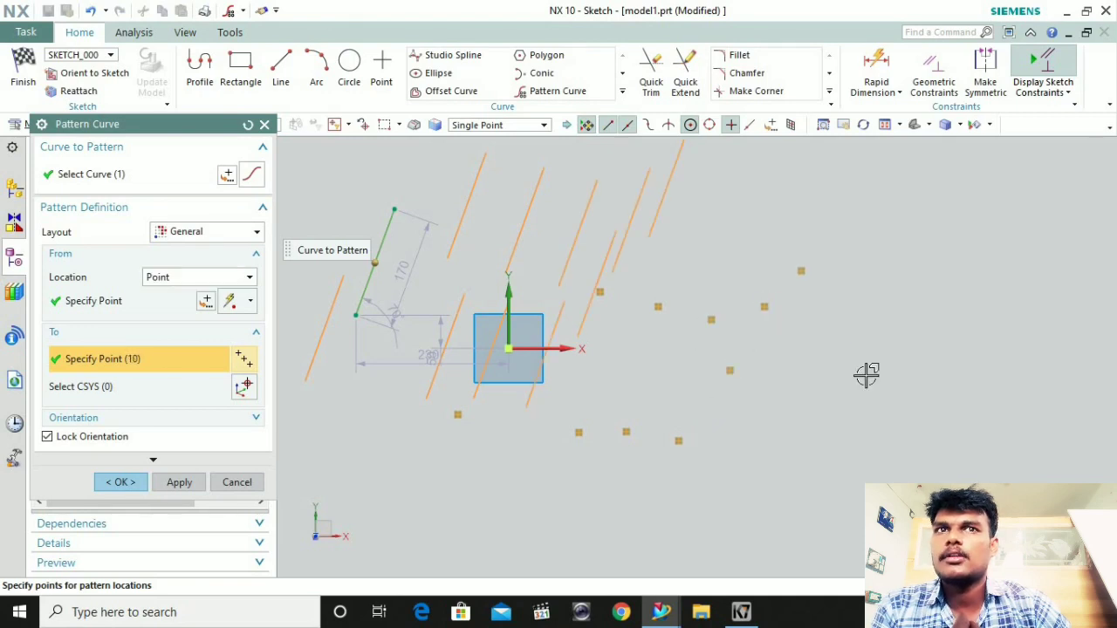
left_click(779, 407)
left_click(788, 454)
left_click(823, 376)
left_click(849, 281)
left_click(853, 452)
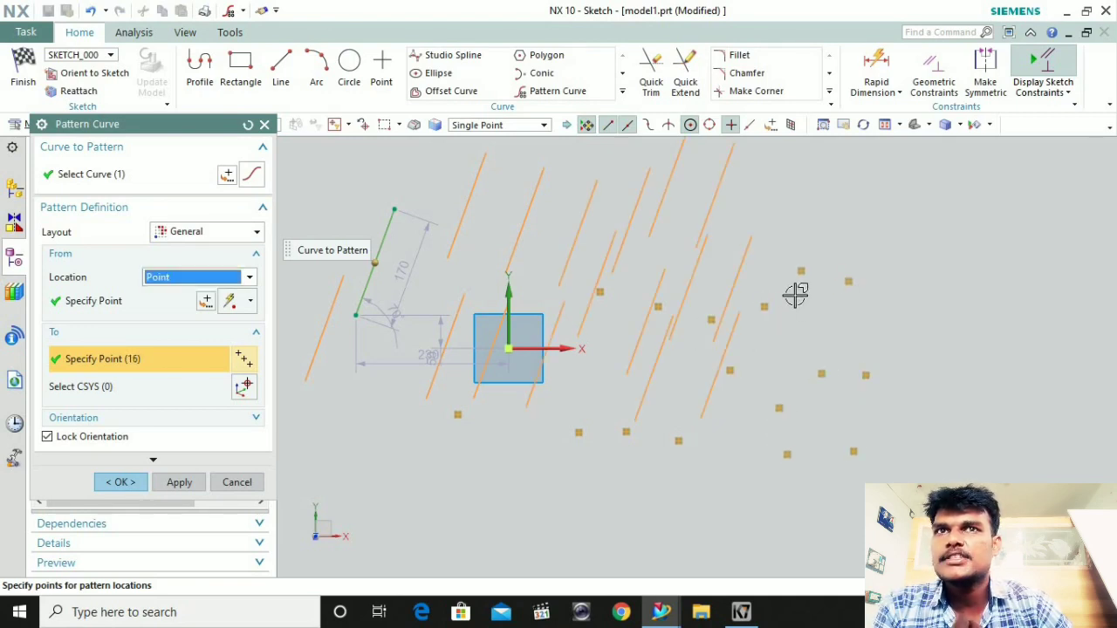
left_click(871, 266)
left_click(904, 376)
left_click(884, 324)
left_click(912, 422)
left_click(969, 385)
left_click(975, 296)
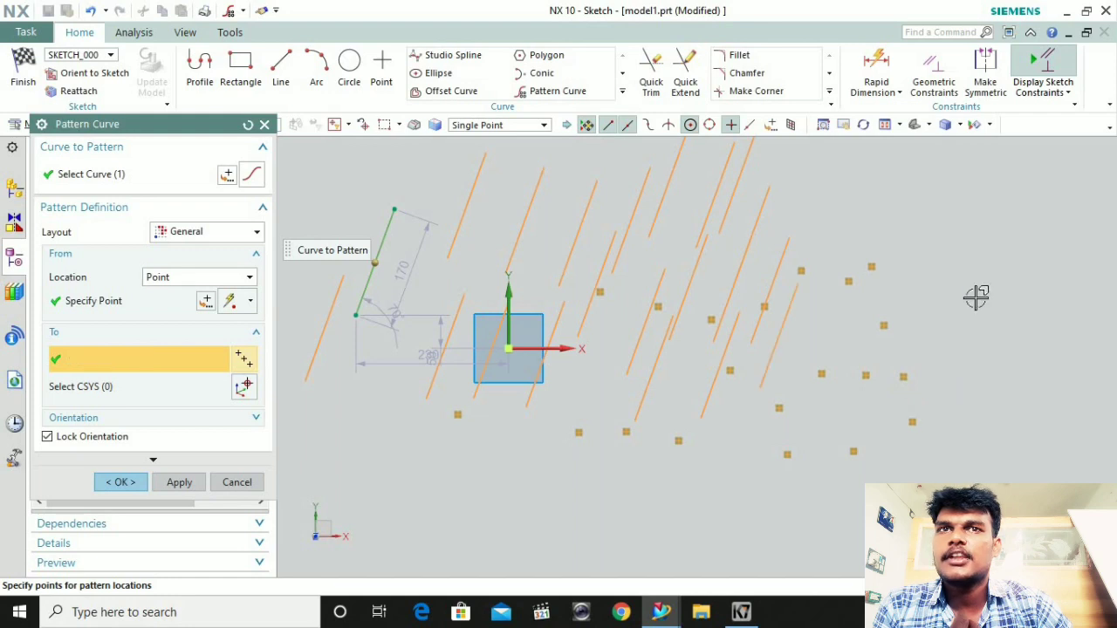
left_click(989, 249)
left_click(1045, 359)
left_click(1098, 294)
left_click(1037, 427)
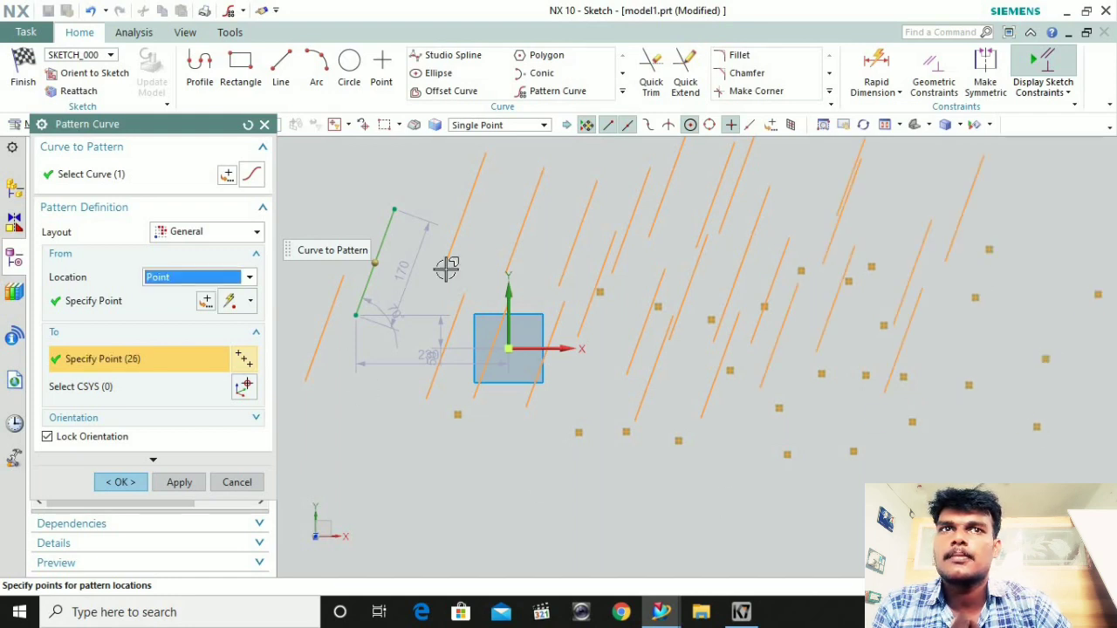
left_click(497, 282)
left_click(421, 383)
left_click(378, 345)
left_click(418, 306)
left_click(466, 331)
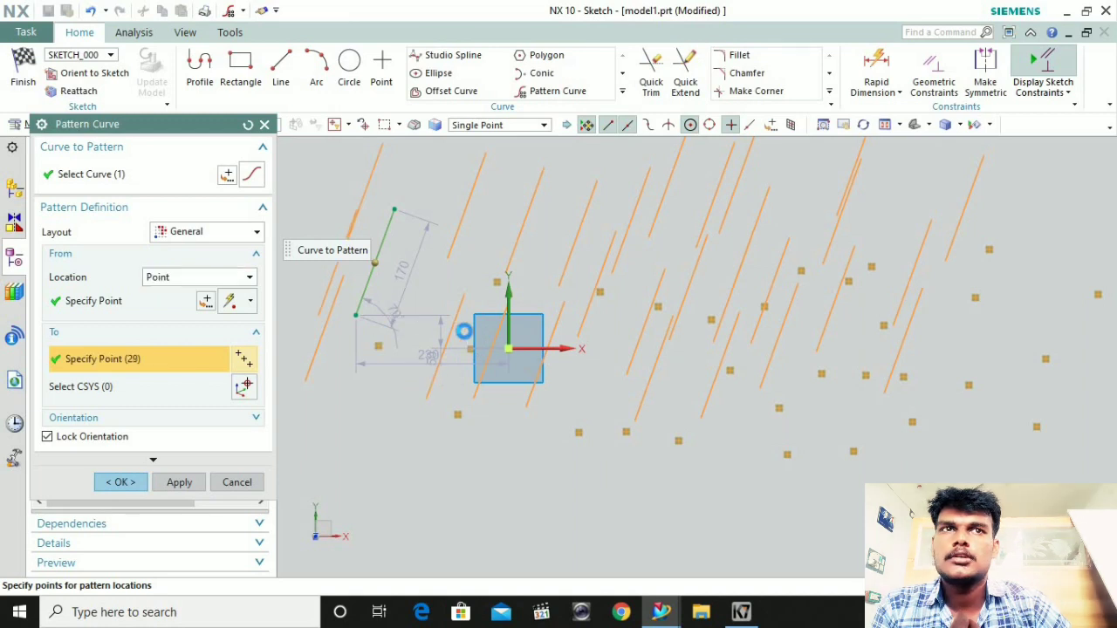
left_click(486, 369)
left_click(499, 371)
left_click(497, 410)
left_click(487, 432)
left_click(519, 446)
left_click(556, 418)
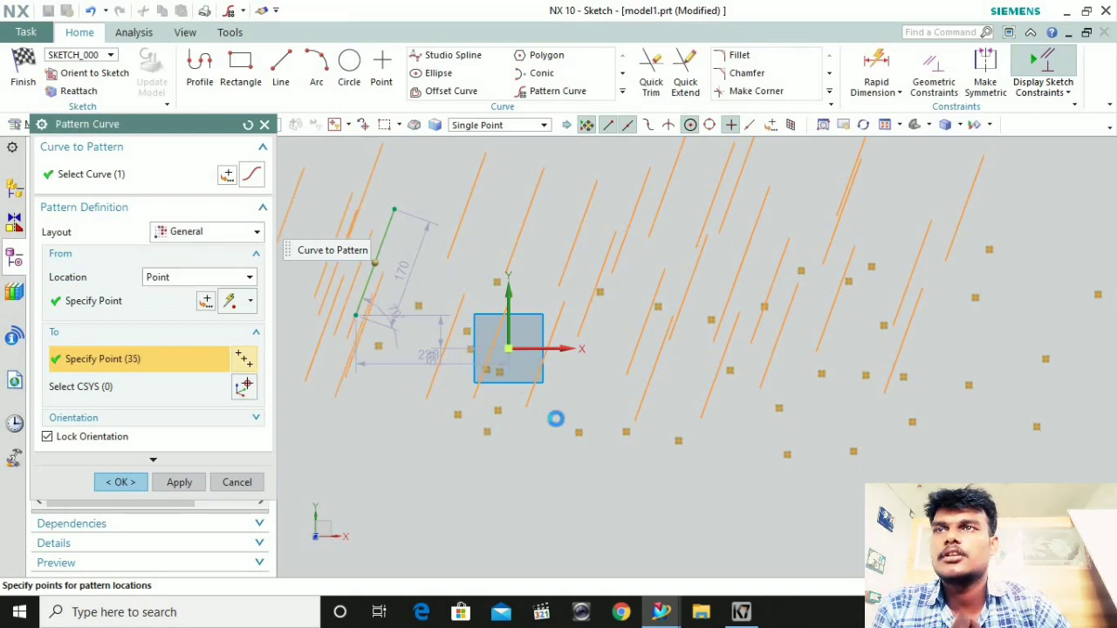
left_click(653, 386)
Cancel the general curve pattern and undo the slanted line
left_click(207, 234)
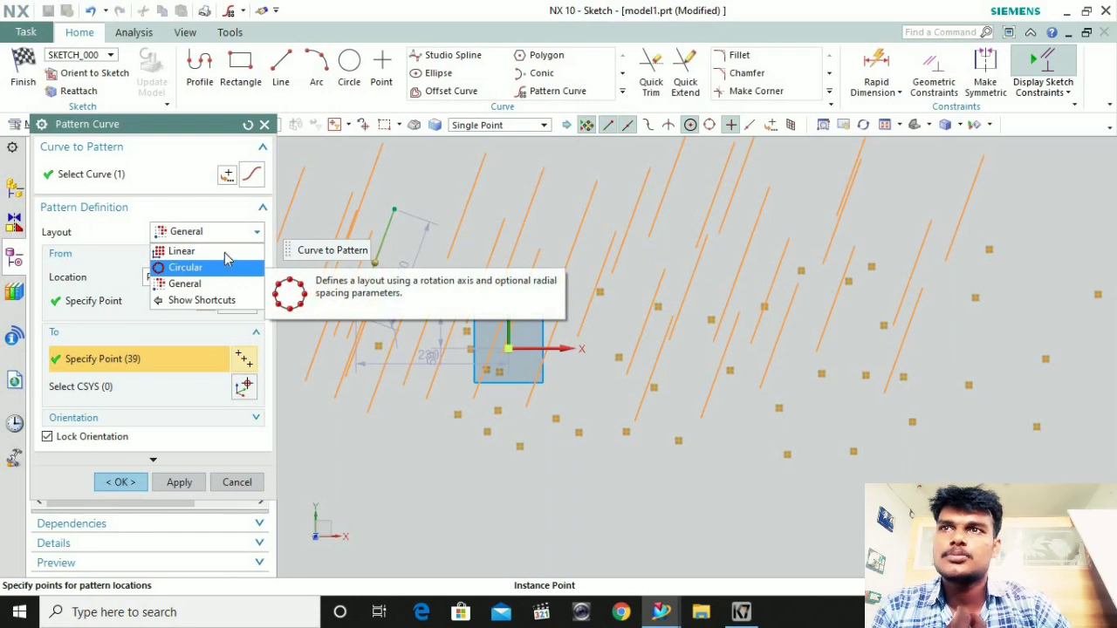
left_click(236, 487)
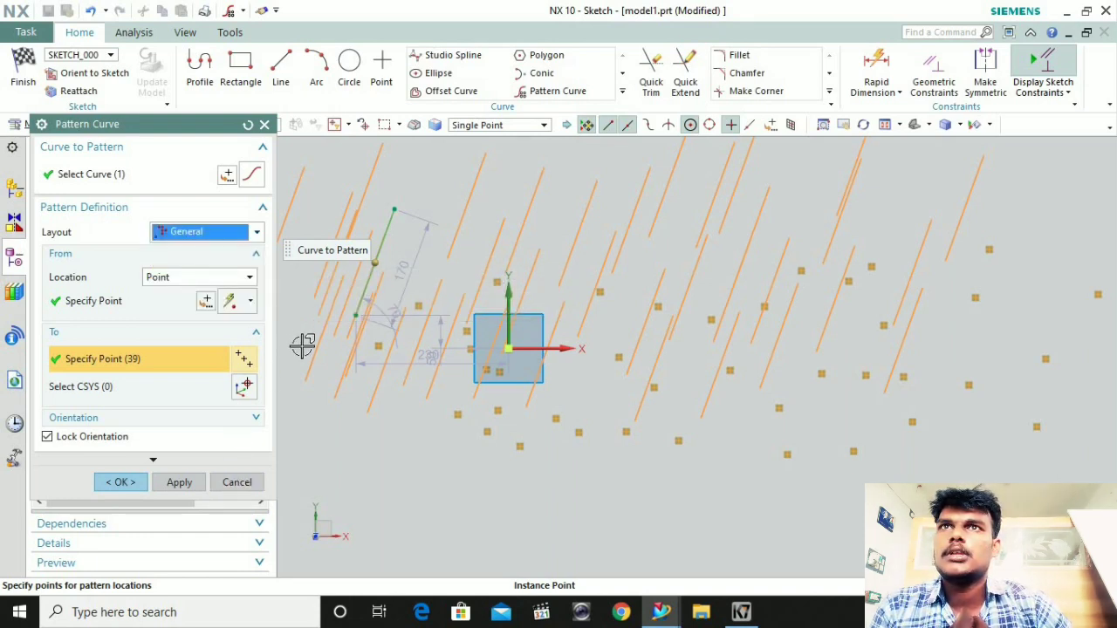
left_click(239, 482)
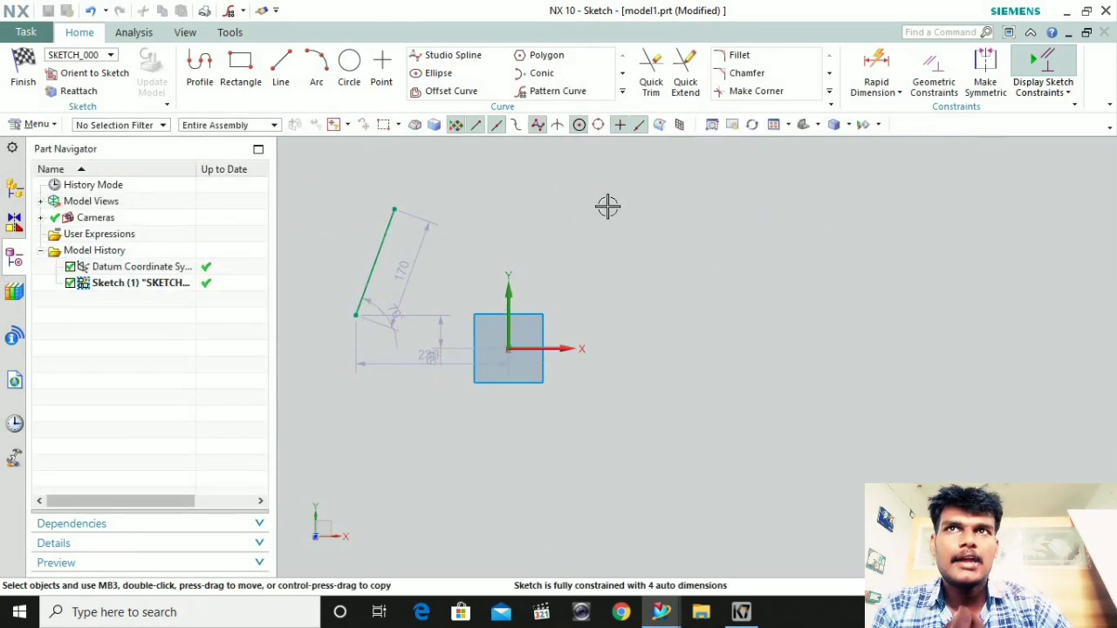
key("ctrl+z")
left_click(622, 91)
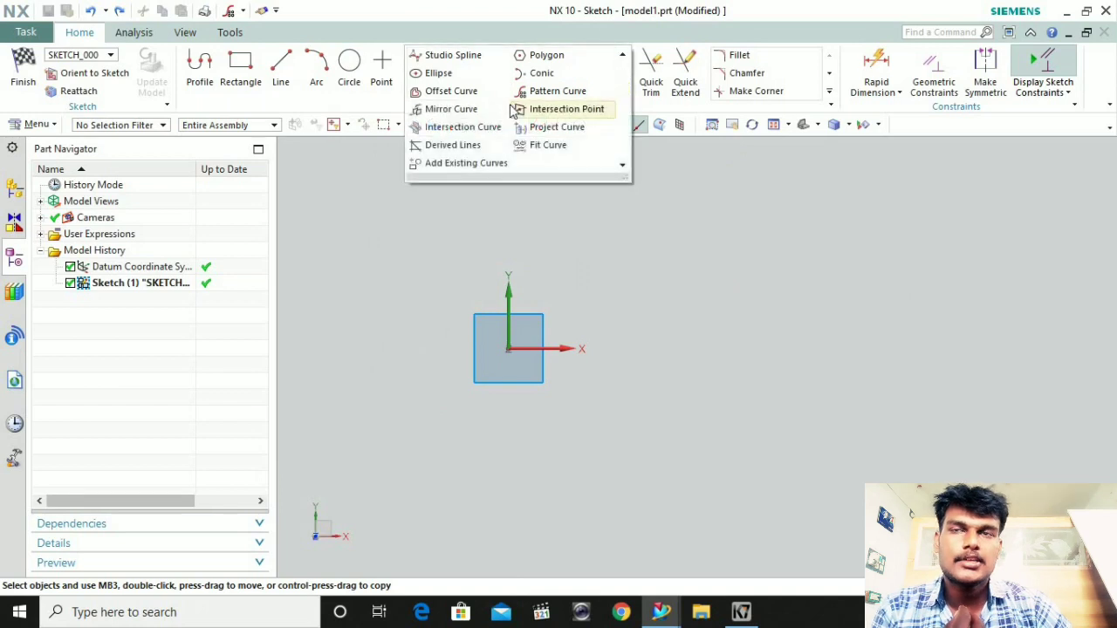
left_click(467, 109)
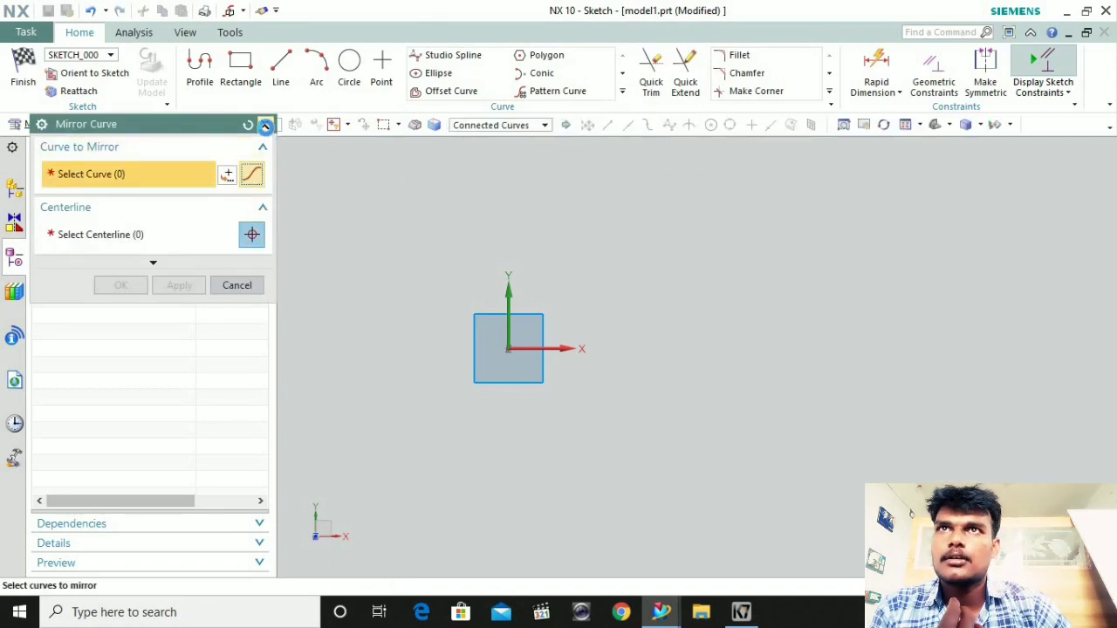
left_click(264, 125)
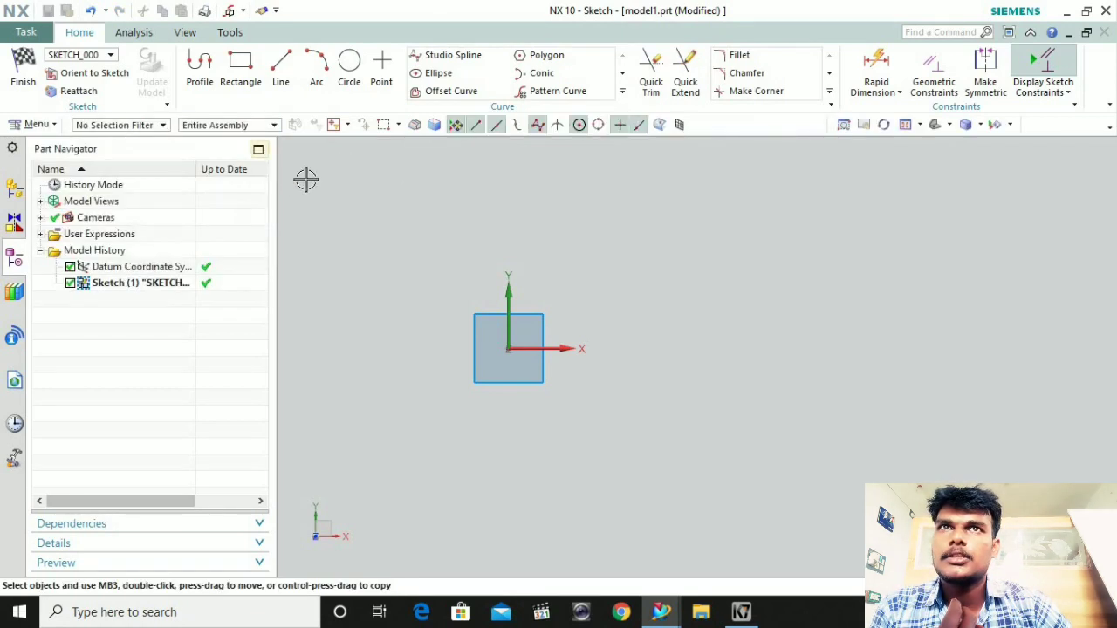
Sketch a nearly vertical line with a length of about 205 from a point above the origin down to the sketch origin
left_click(281, 70)
mouse_move(442, 327)
middle_mouse_down("shift")
mouse_move(362, 357)
mouse_move(531, 320)
middle_mouse_up("shift")
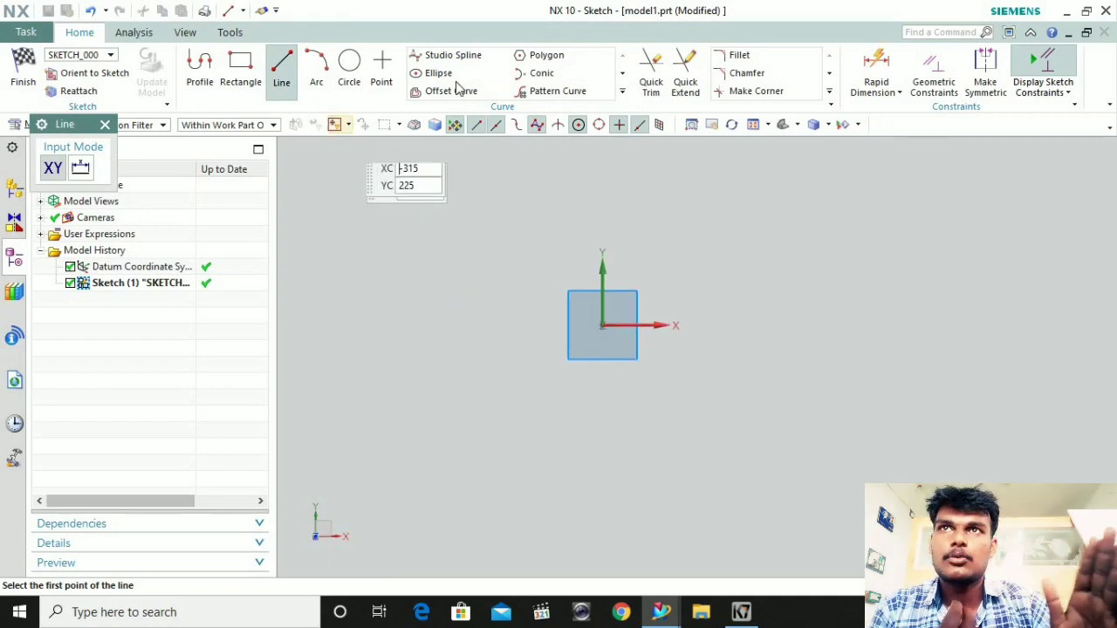
left_click(622, 91)
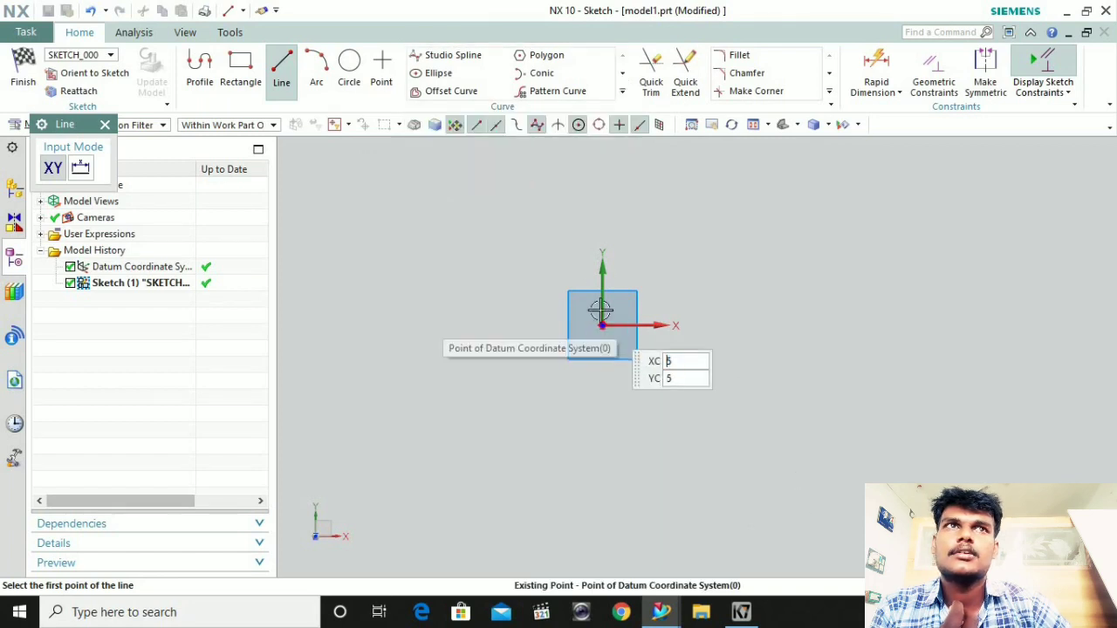
left_click(596, 157)
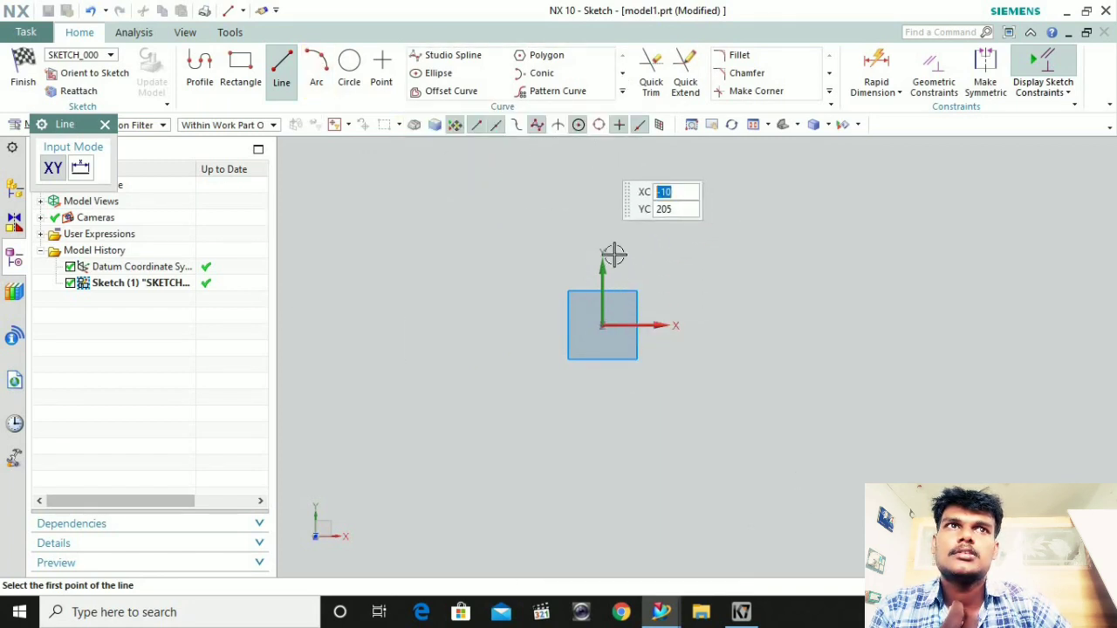
left_click(602, 326)
Convert the nearly vertical line to a reference curve
left_click(1068, 93)
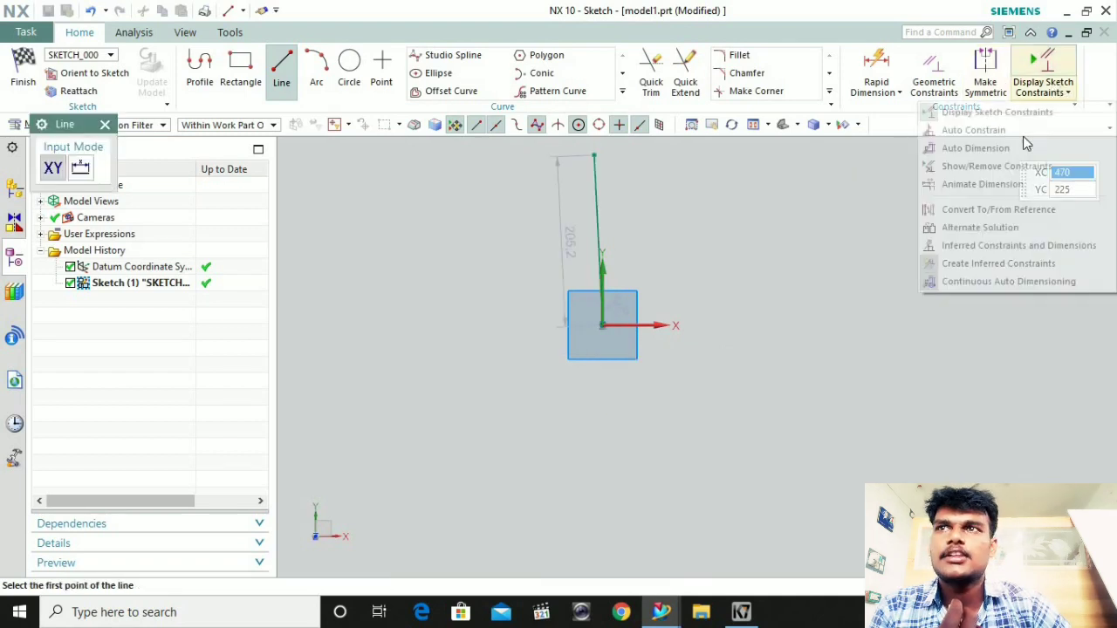
left_click(990, 209)
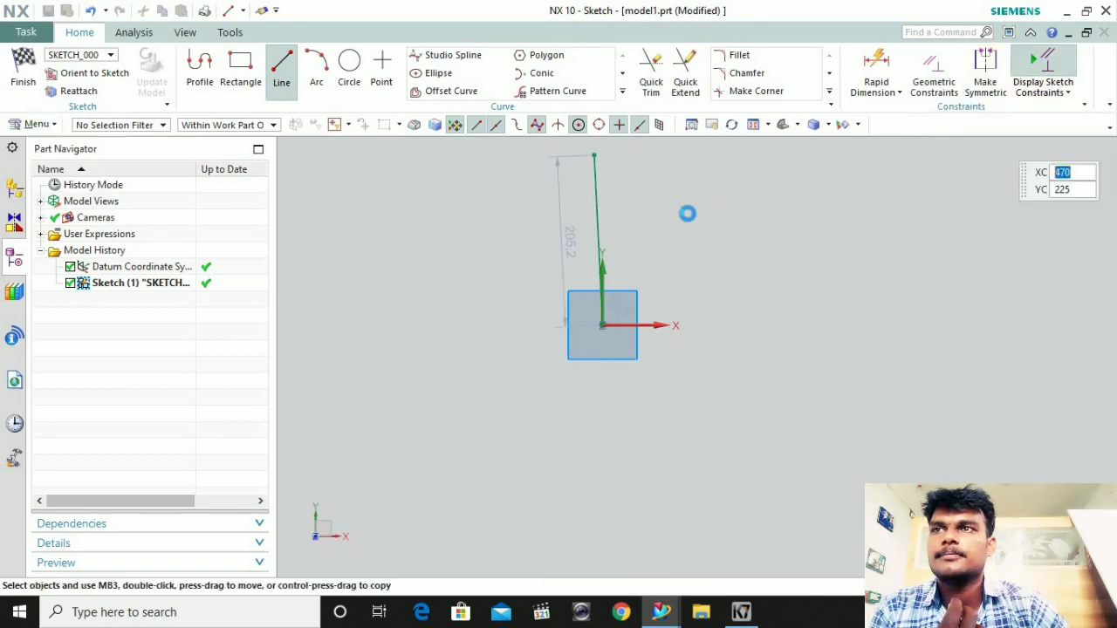
left_click(595, 240)
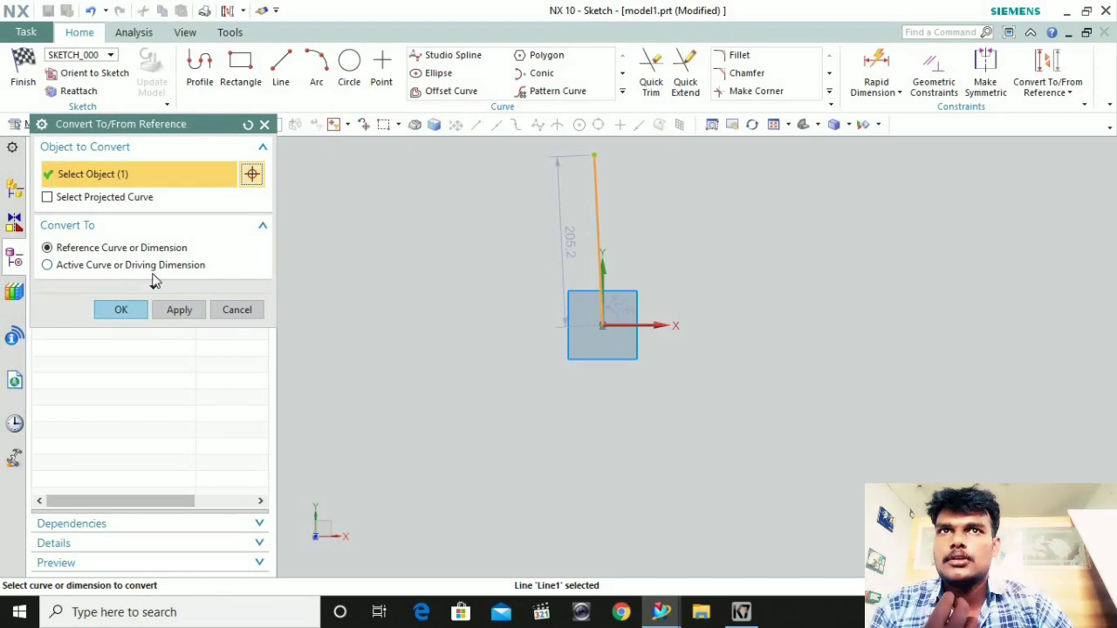
left_click(121, 310)
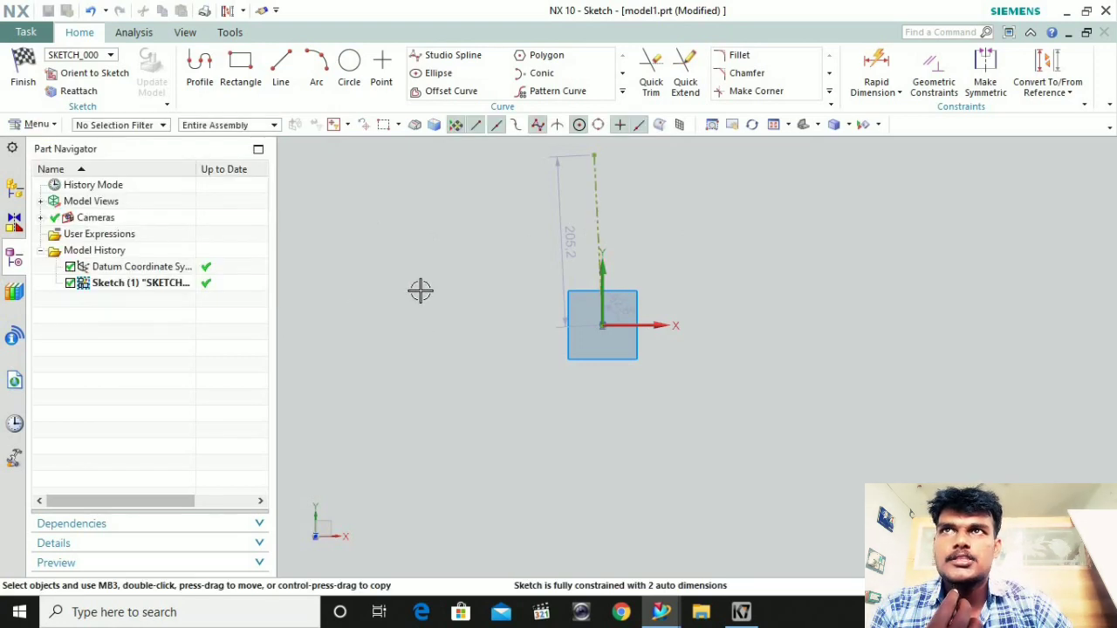
Move the reference line's upper endpoint directly above the origin so the line lies along the Y axis
scroll(539, 207, "down", 2)
scroll(462, 201, "down", 1)
scroll(419, 154, "up", 3)
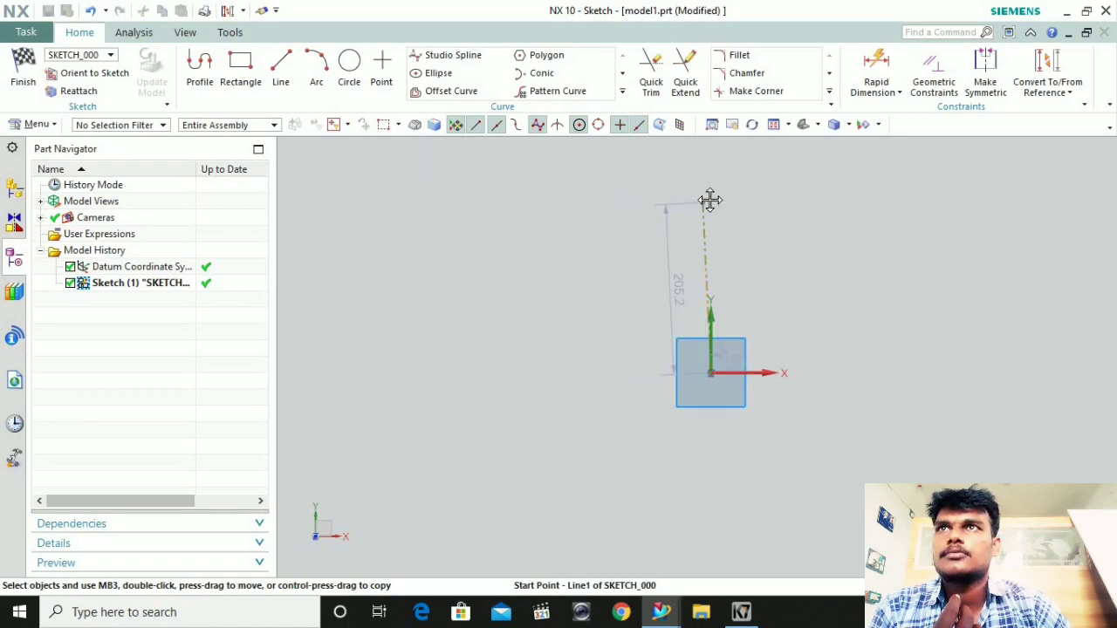
left_click_drag(708, 200, 711, 203)
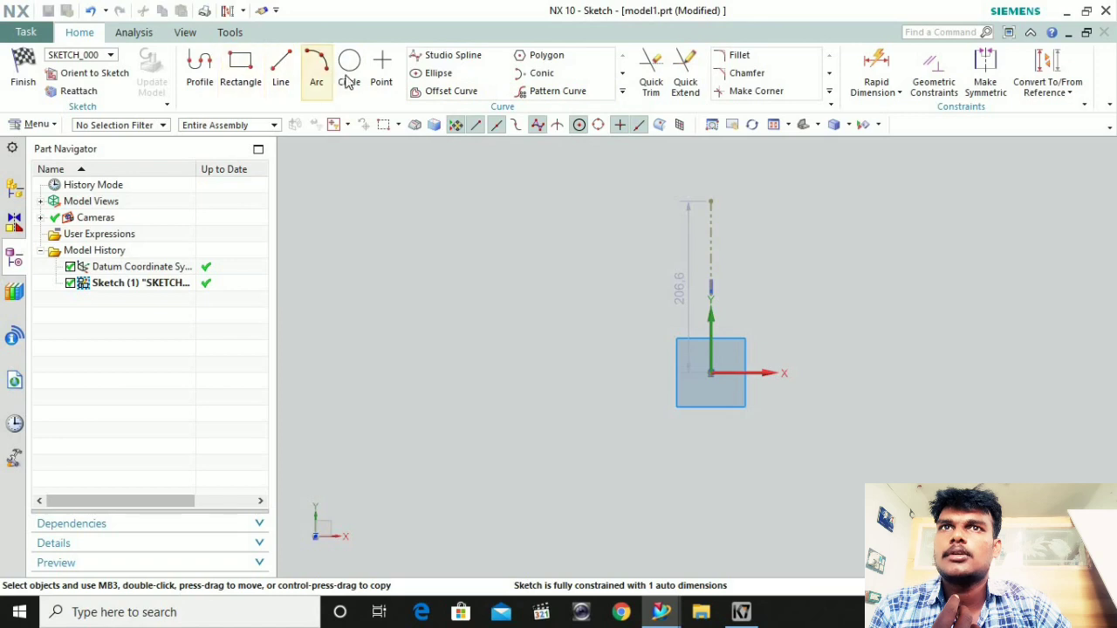
Sketch a two-point rectangle about 195 wide to the left of the reference line, with its lower edge near the X axis level
left_click(253, 65)
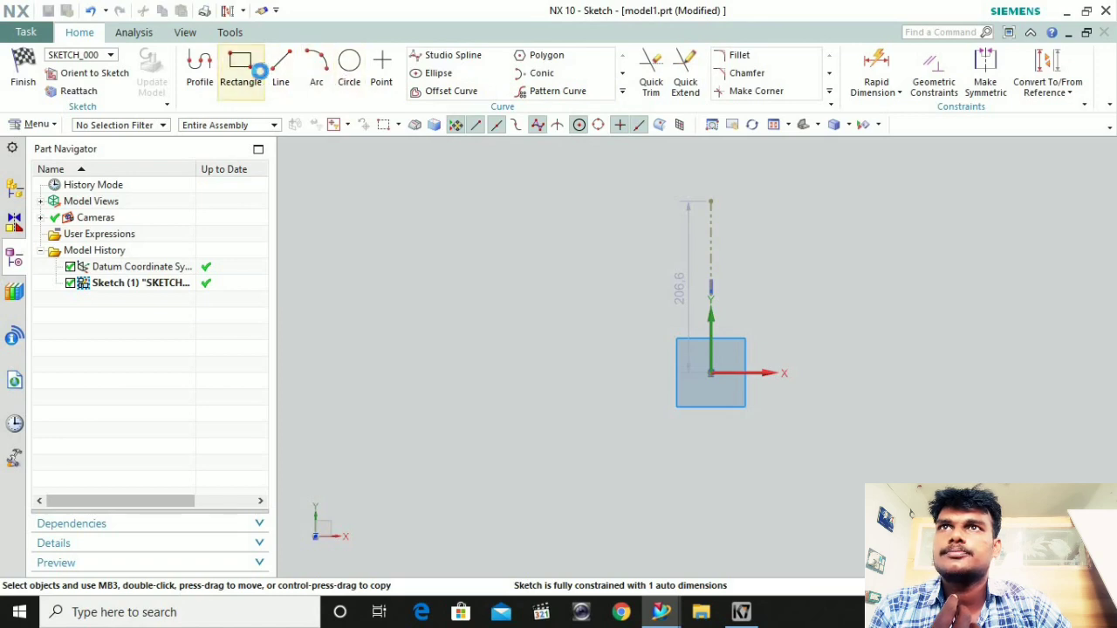
left_click(489, 370)
type("50")
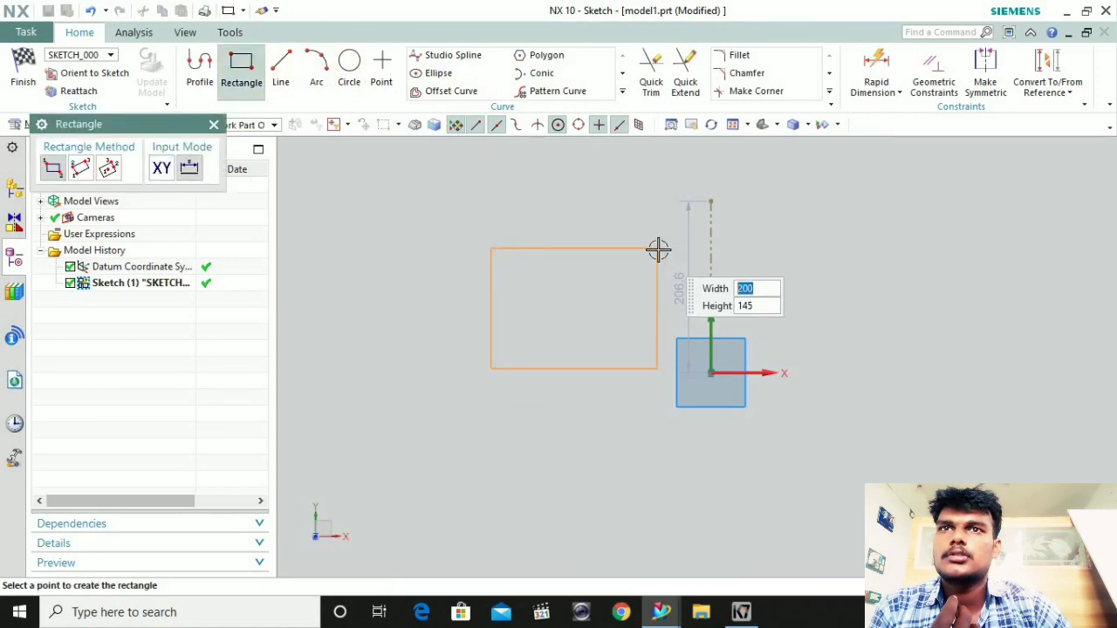
left_click(653, 240)
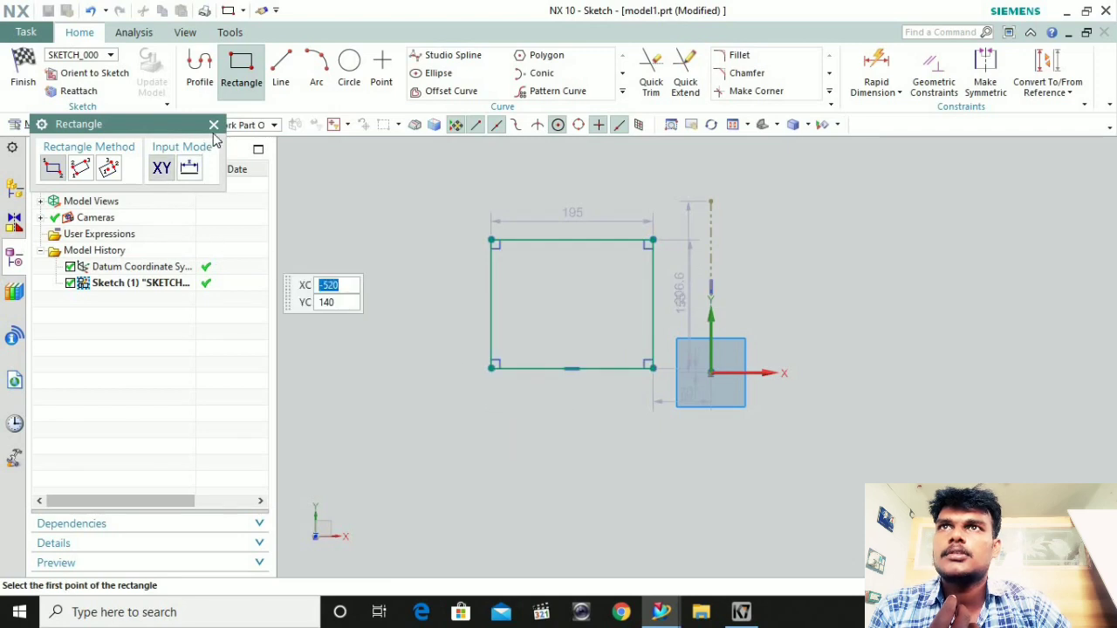
Mirror the rectangle's four connected curves across the vertical reference line with Mirror Curve, and dismiss the low-battery notice
key("Escape")
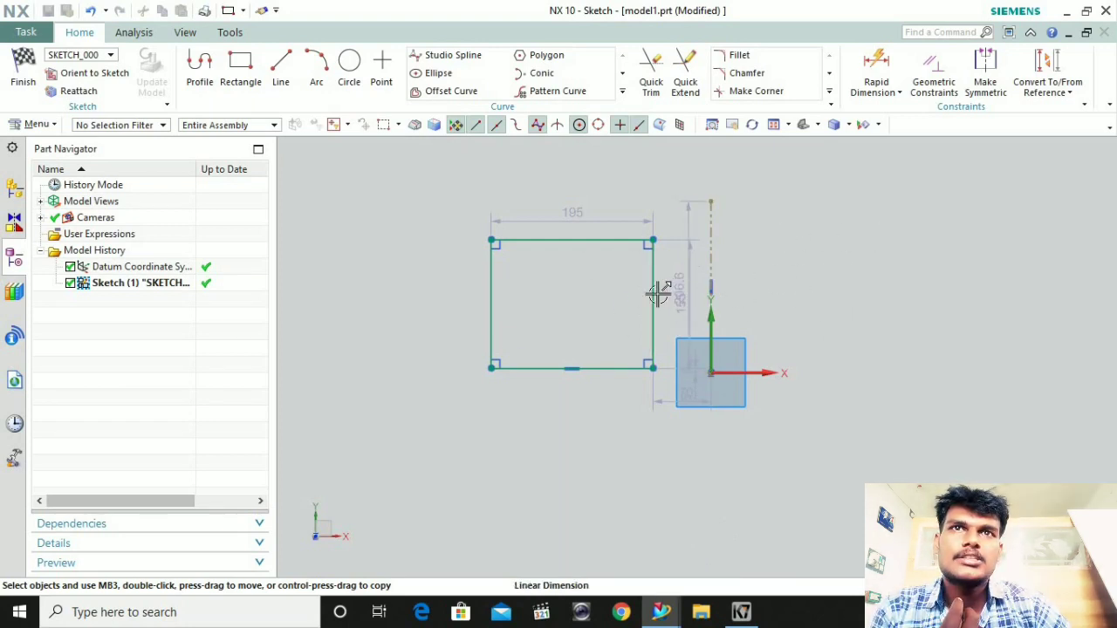
scroll(924, 236, "down", 1)
scroll(885, 337, "up", 2)
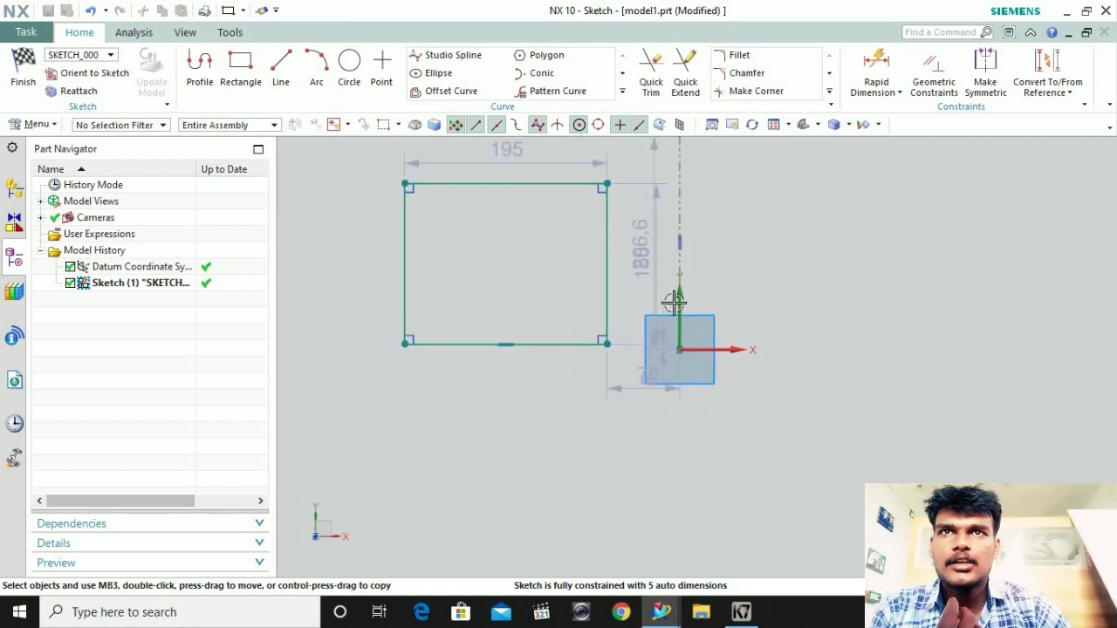
scroll(673, 300, "down", 1)
scroll(650, 188, "down", 1)
scroll(663, 164, "up", 1)
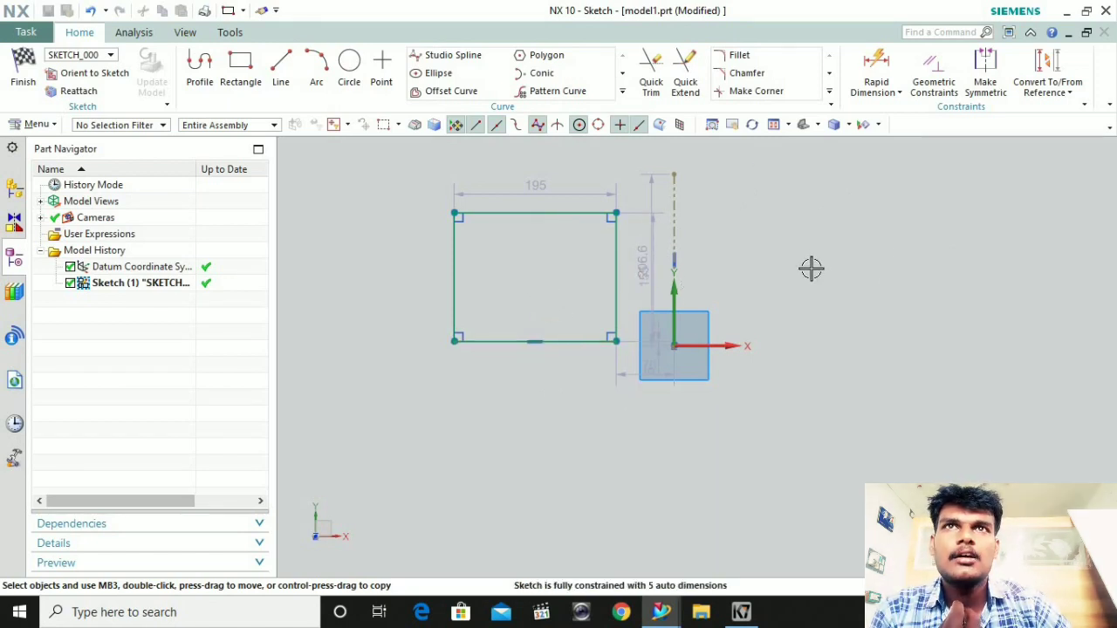
left_click(622, 91)
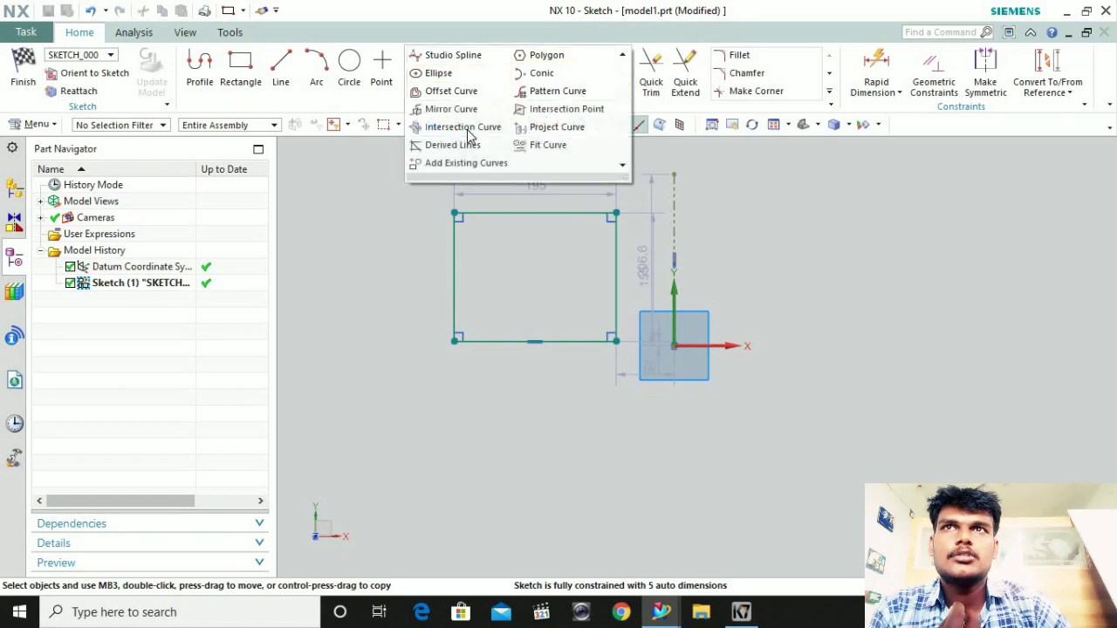
left_click(459, 107)
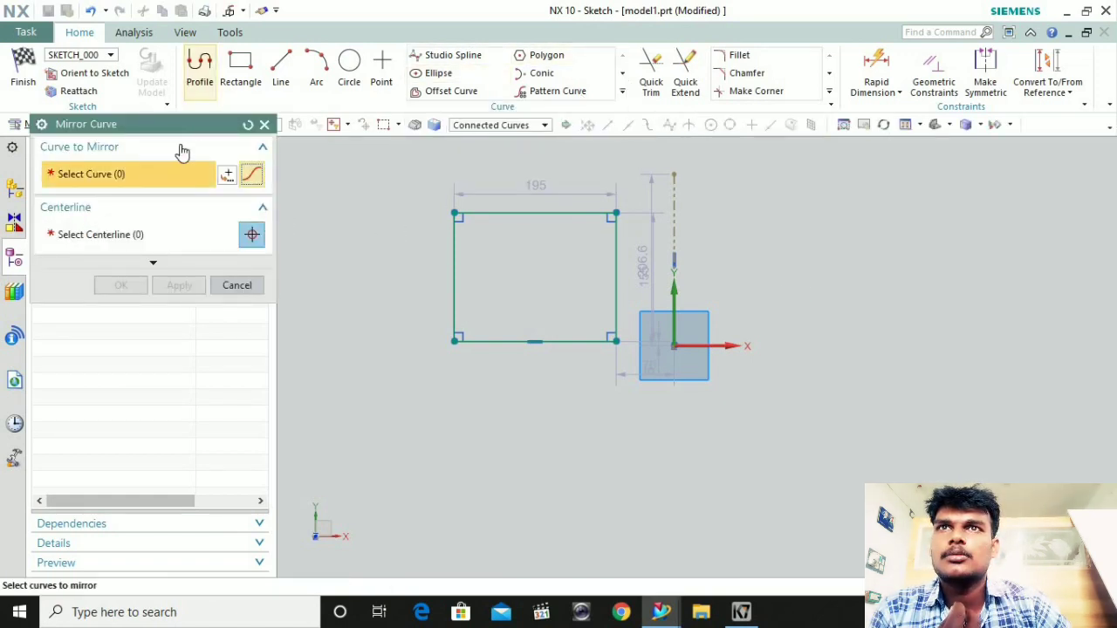
left_click(456, 247)
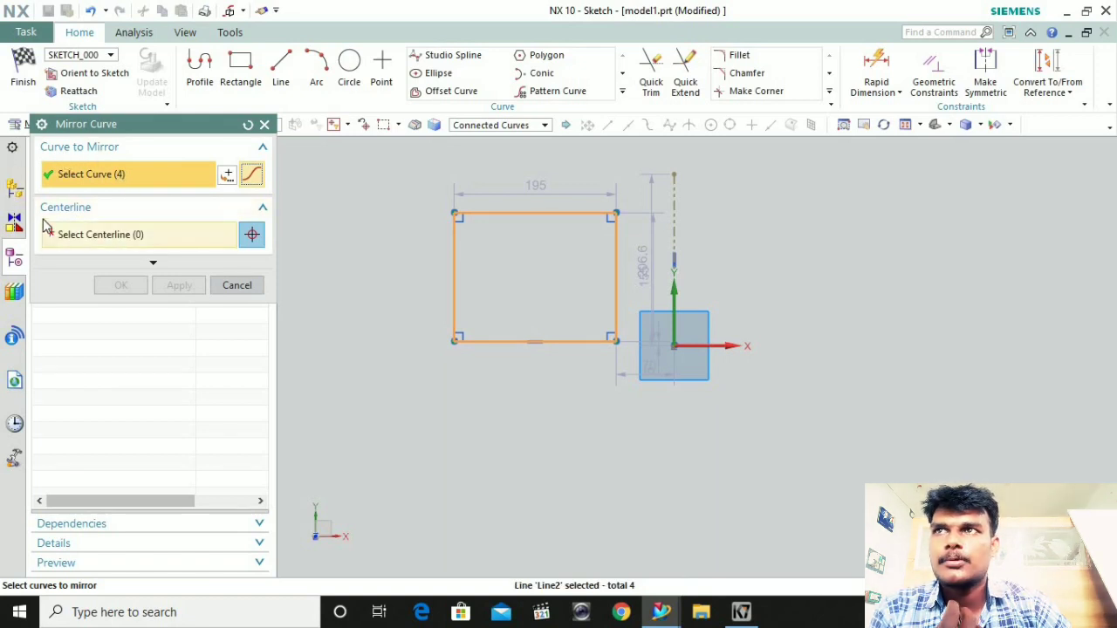
left_click(127, 235)
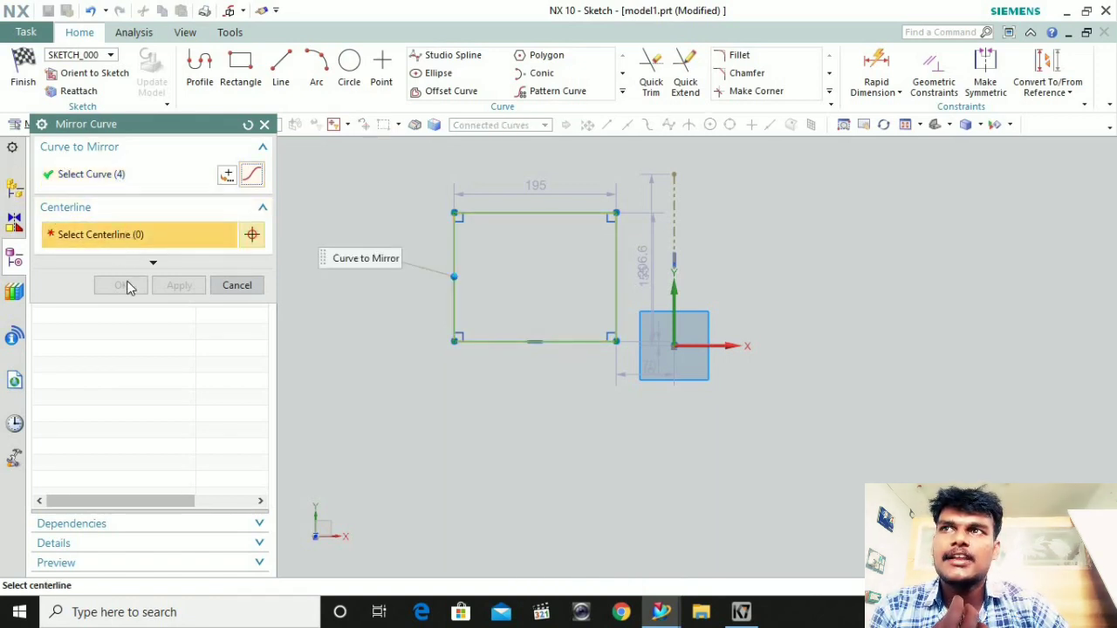
left_click(672, 206)
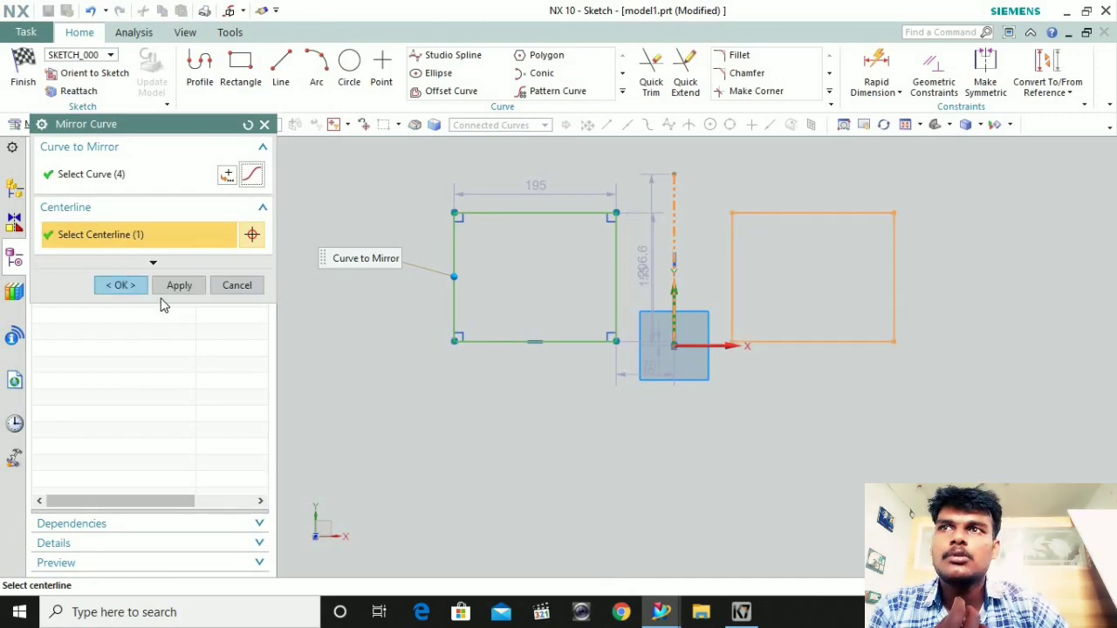
left_click(124, 284)
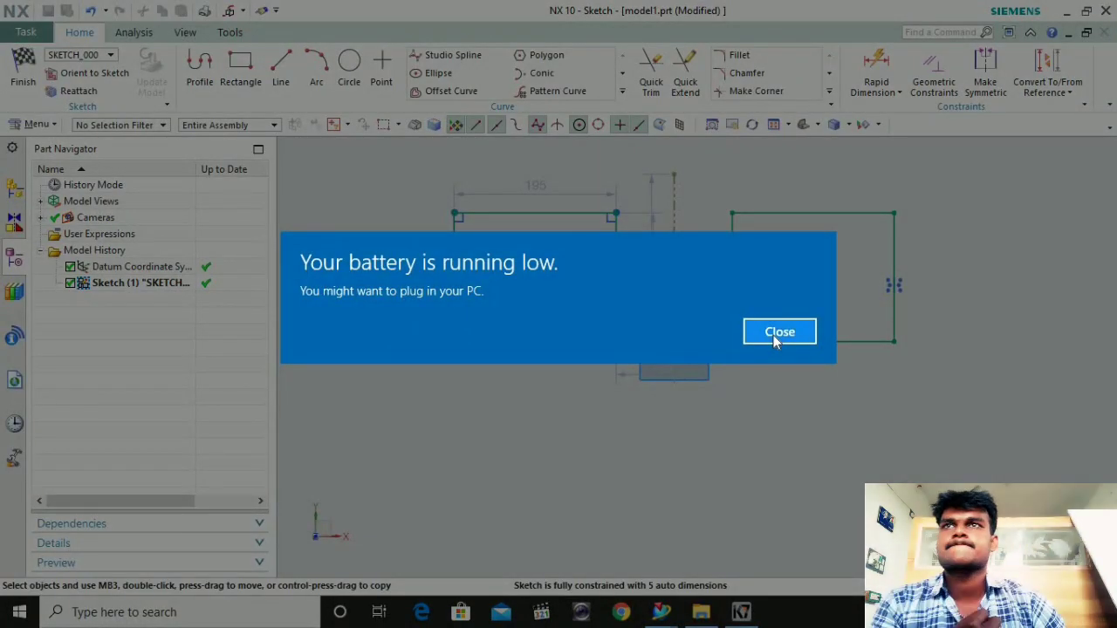
left_click(776, 336)
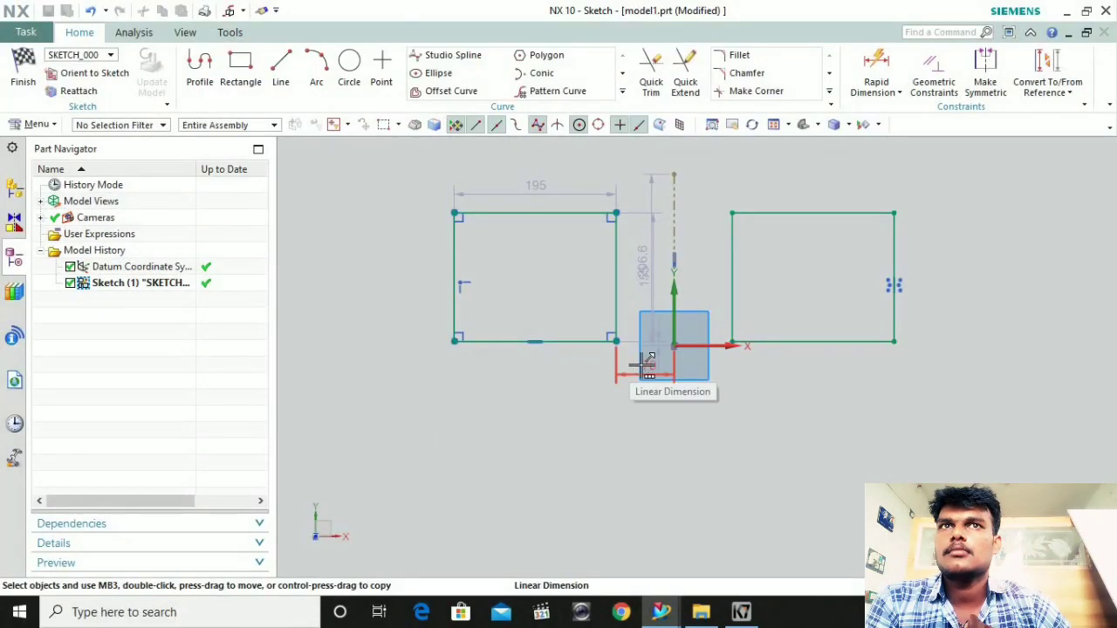
Undo the mirrored rectangle and the original rectangle, keeping only the vertical reference line
key("ctrl+z")
key("ctrl+z")
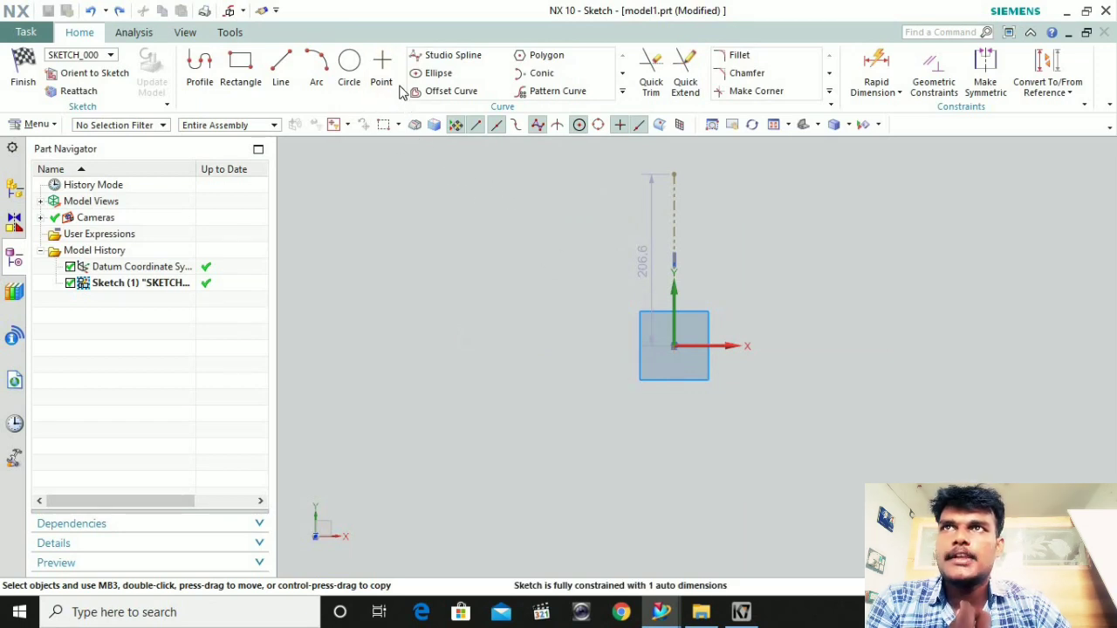
Sketch a closed, irregular eight-sided profile left of the reference line, with long sides of about 180, 202 and 226 mm
left_click(281, 77)
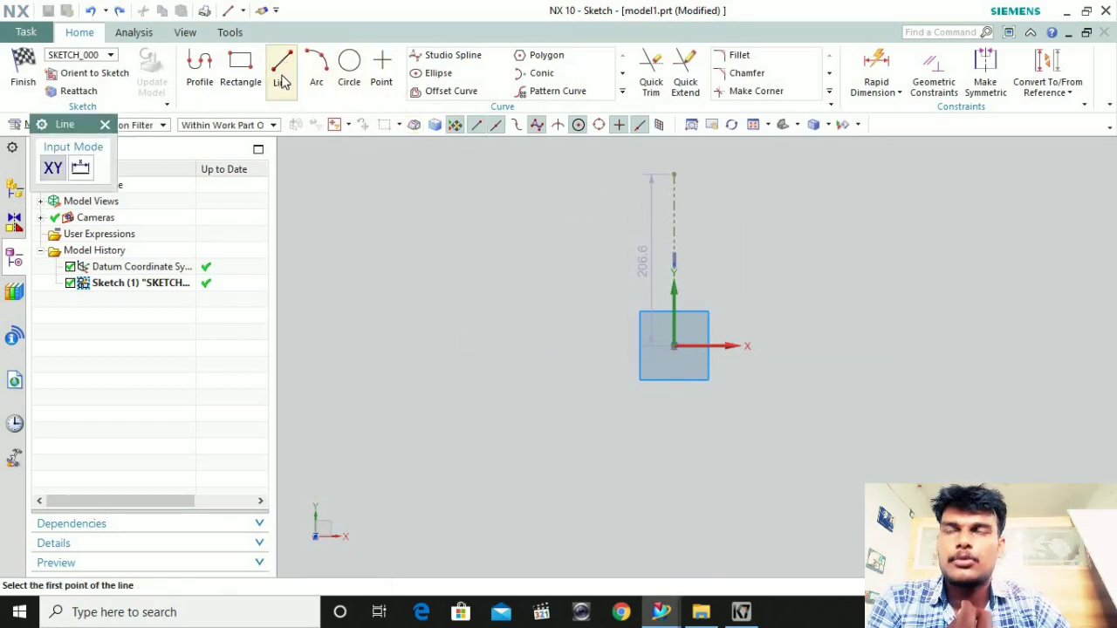
left_click(200, 83)
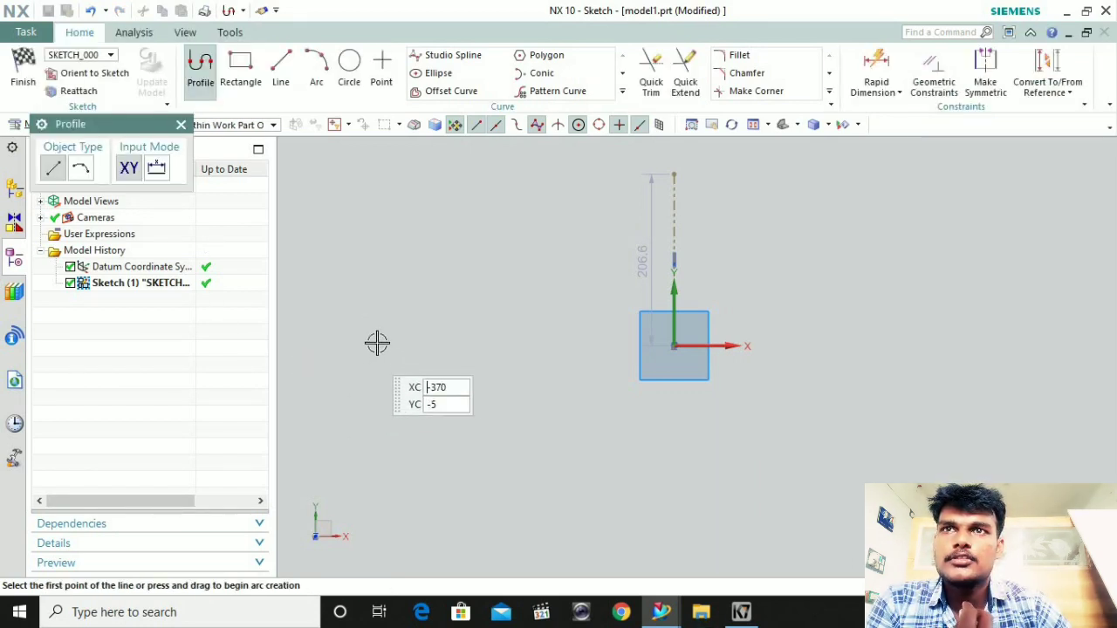
left_click(346, 331)
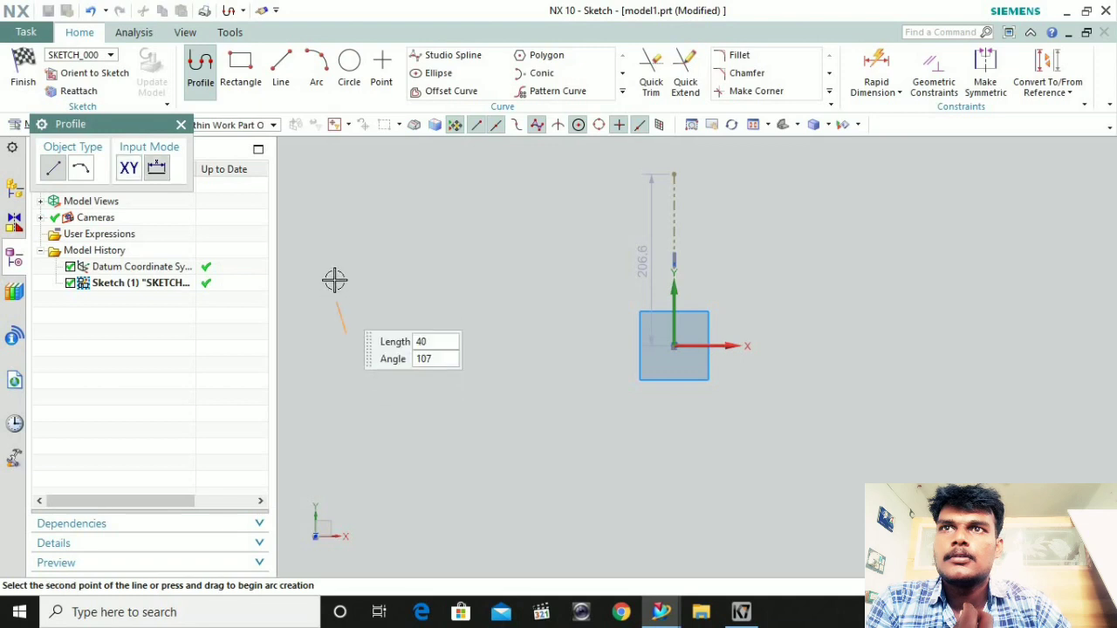
left_click(349, 279)
left_click(408, 261)
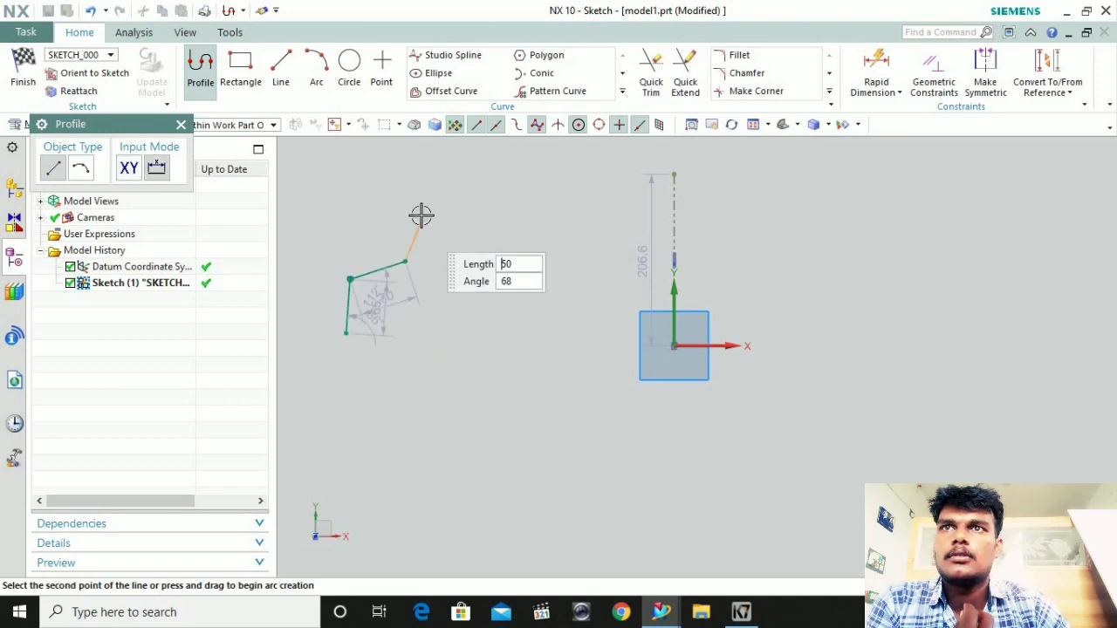
left_click(421, 215)
left_click(418, 183)
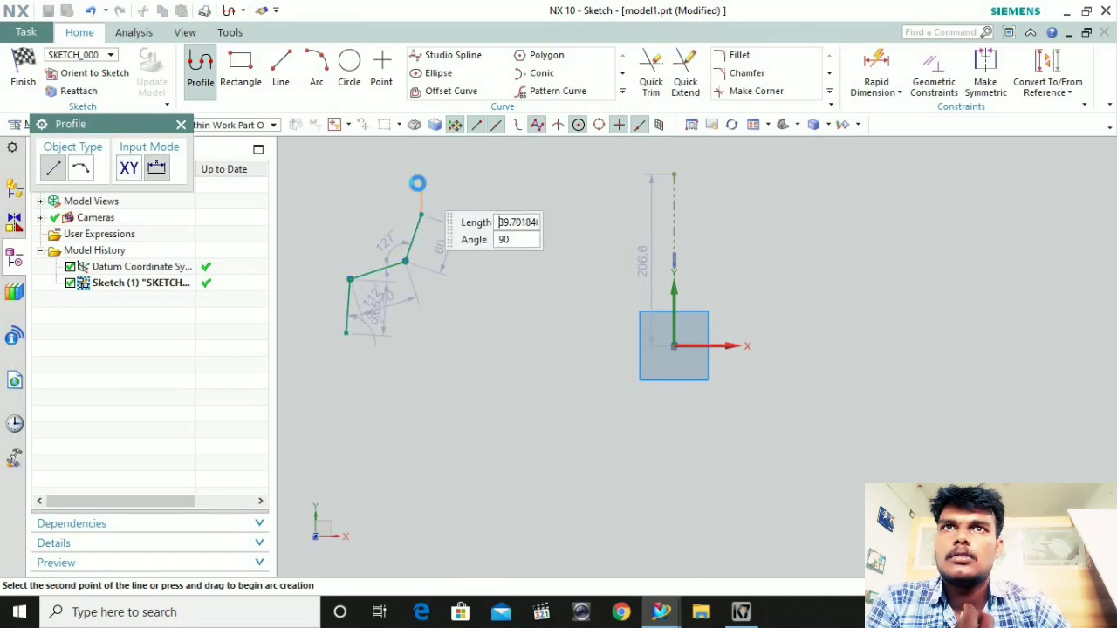
left_click(571, 168)
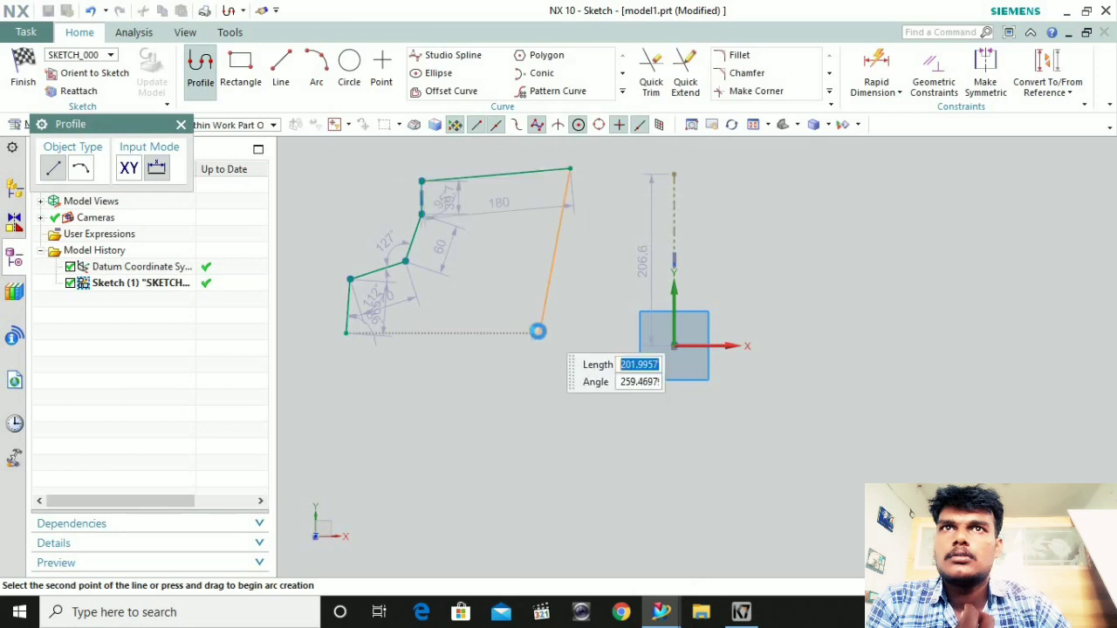
left_click(540, 333)
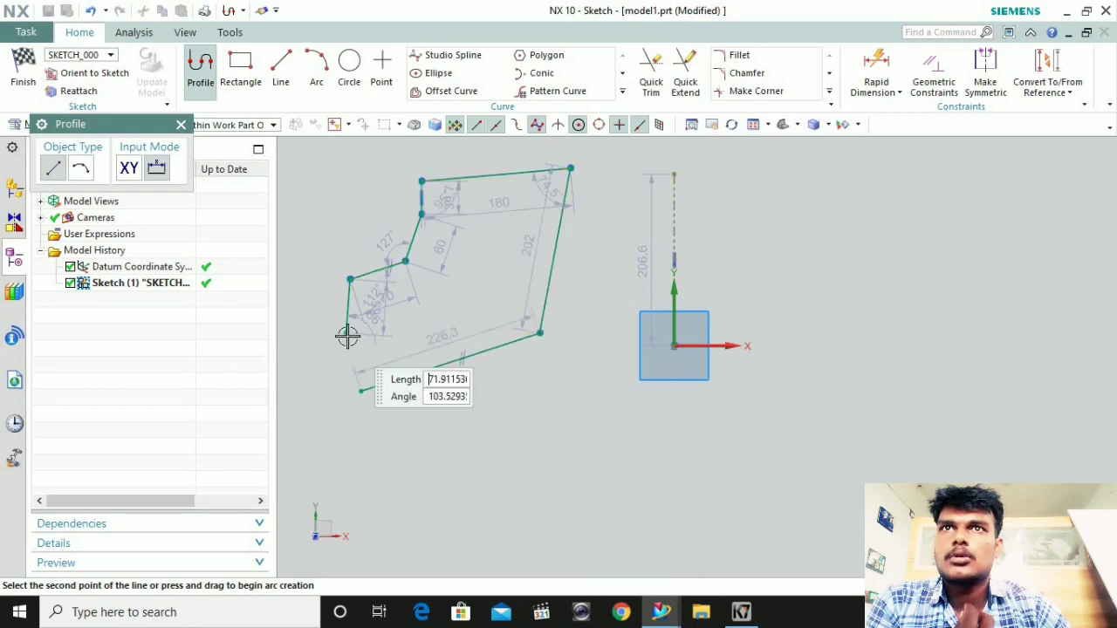
left_click(362, 390)
left_click(347, 333)
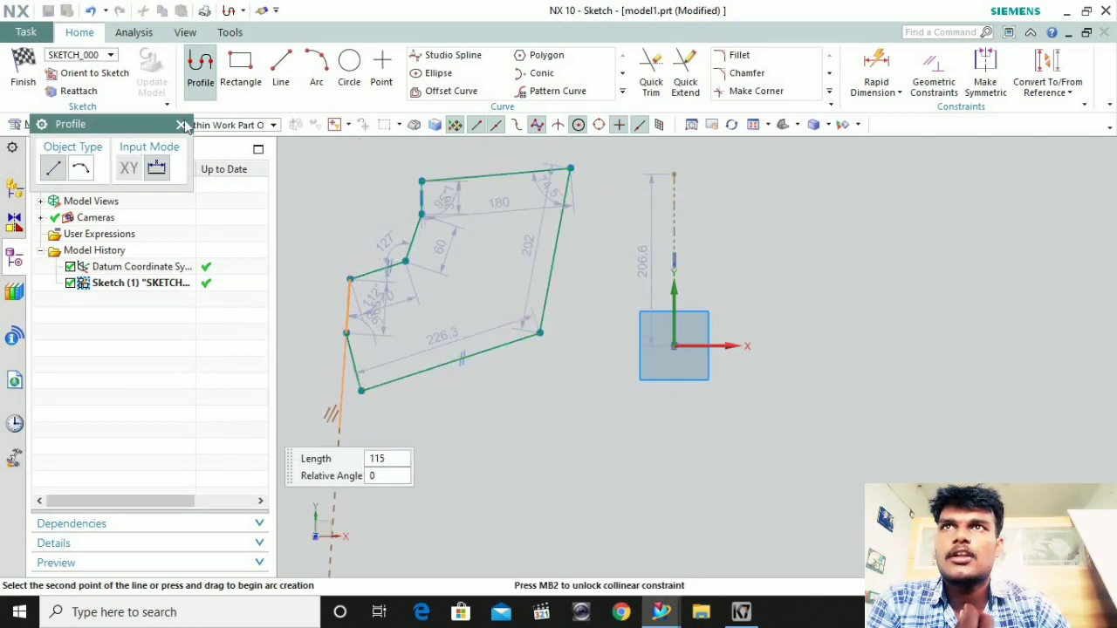
left_click(200, 65)
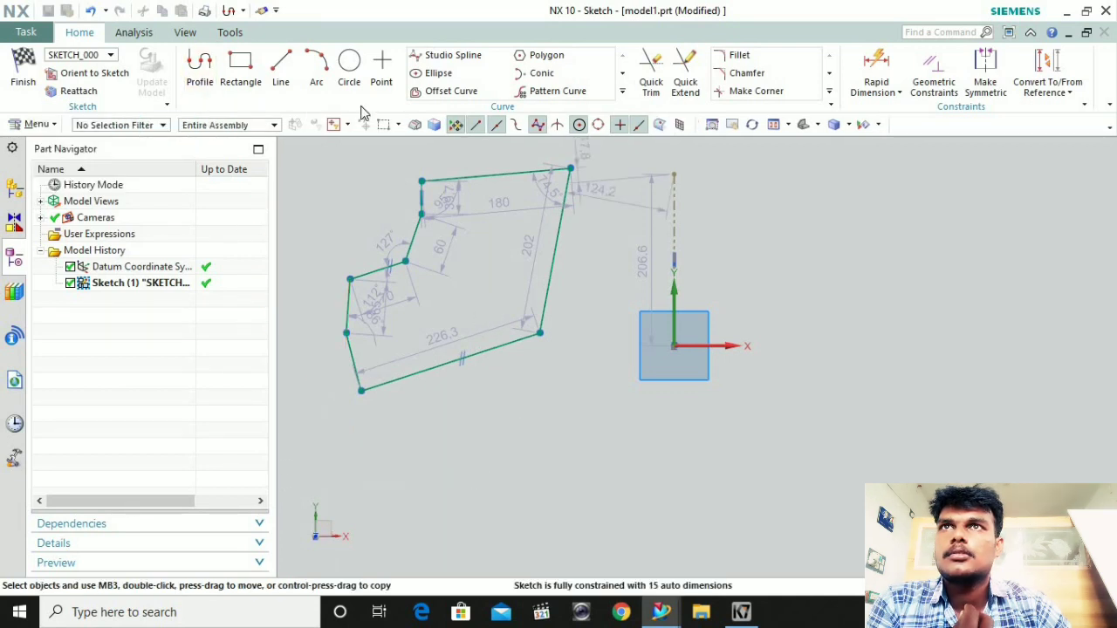
Mirror all eight connected curves of the irregular profile across the vertical reference line
left_click(622, 90)
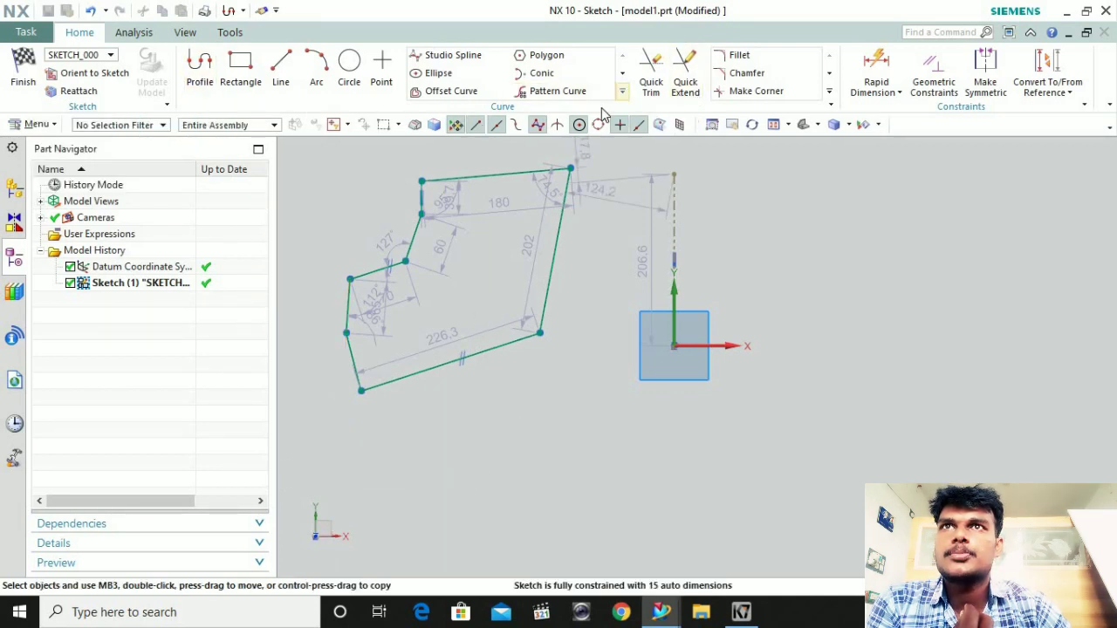
left_click(451, 109)
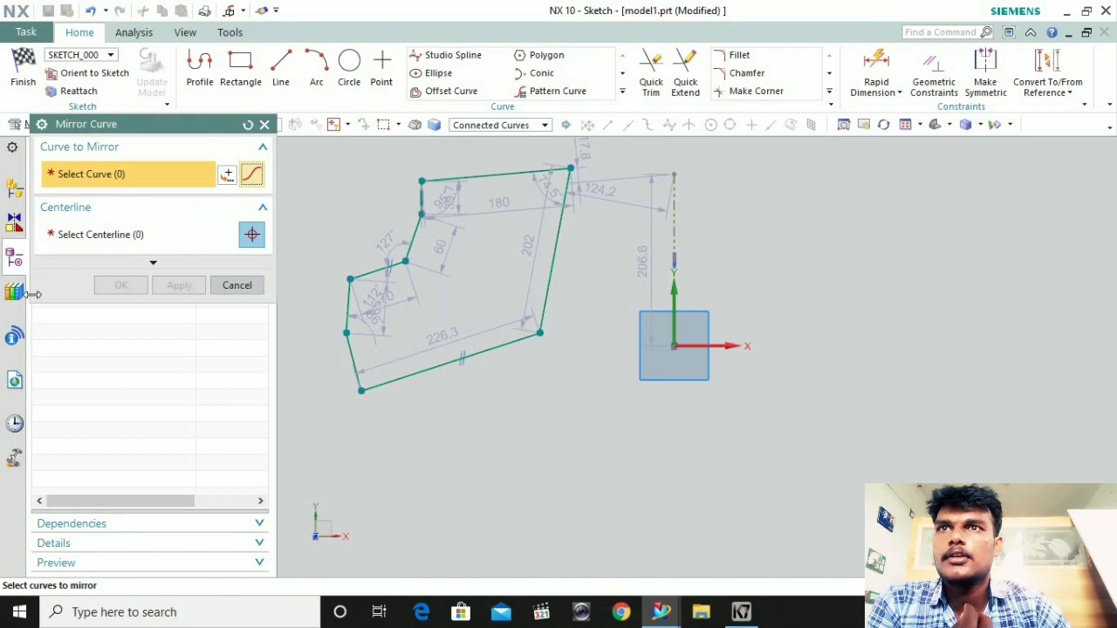
left_click(468, 360)
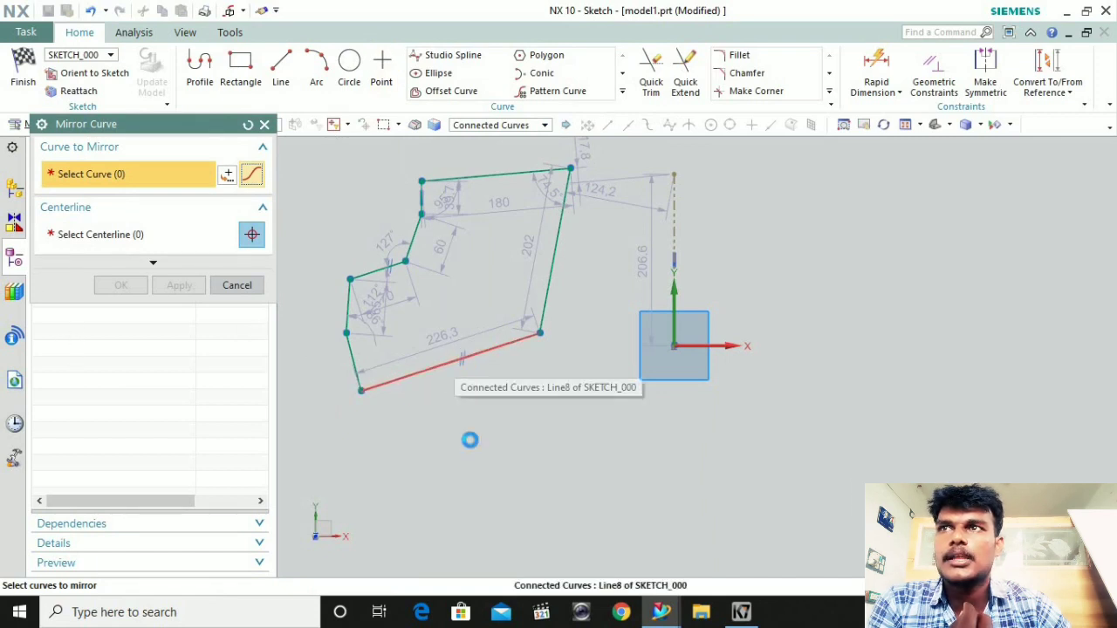
left_click(72, 234)
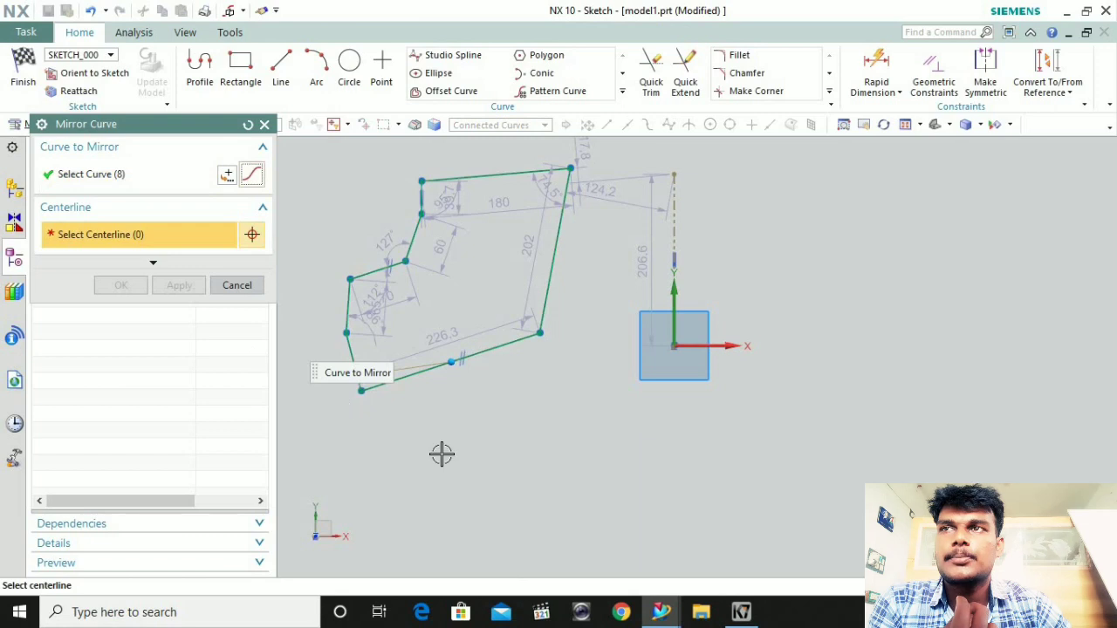
left_click(674, 225)
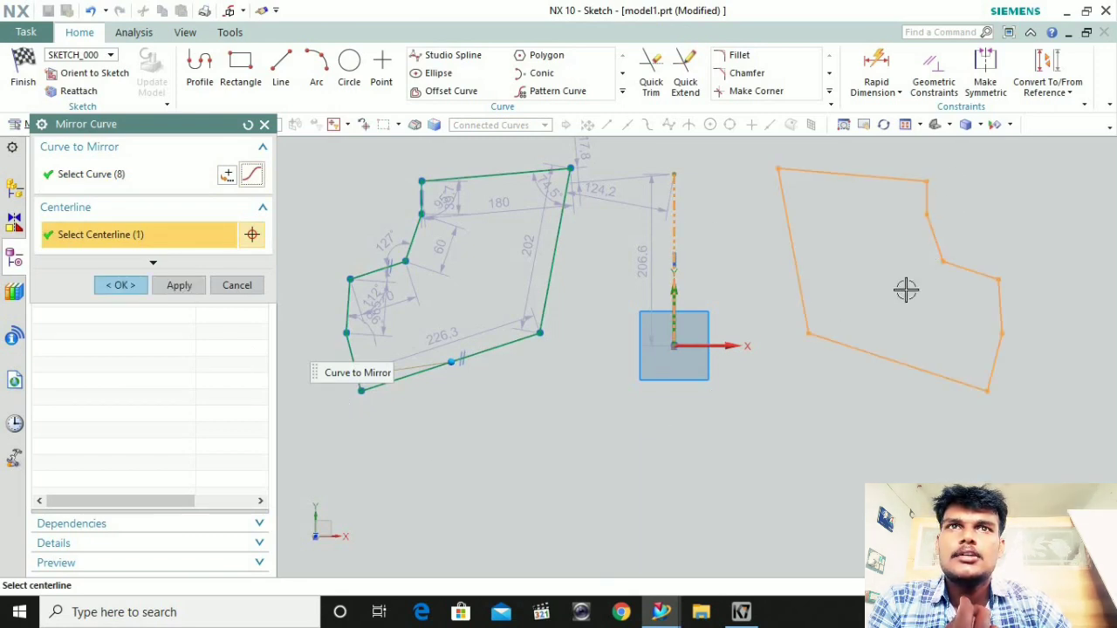
left_click(120, 286)
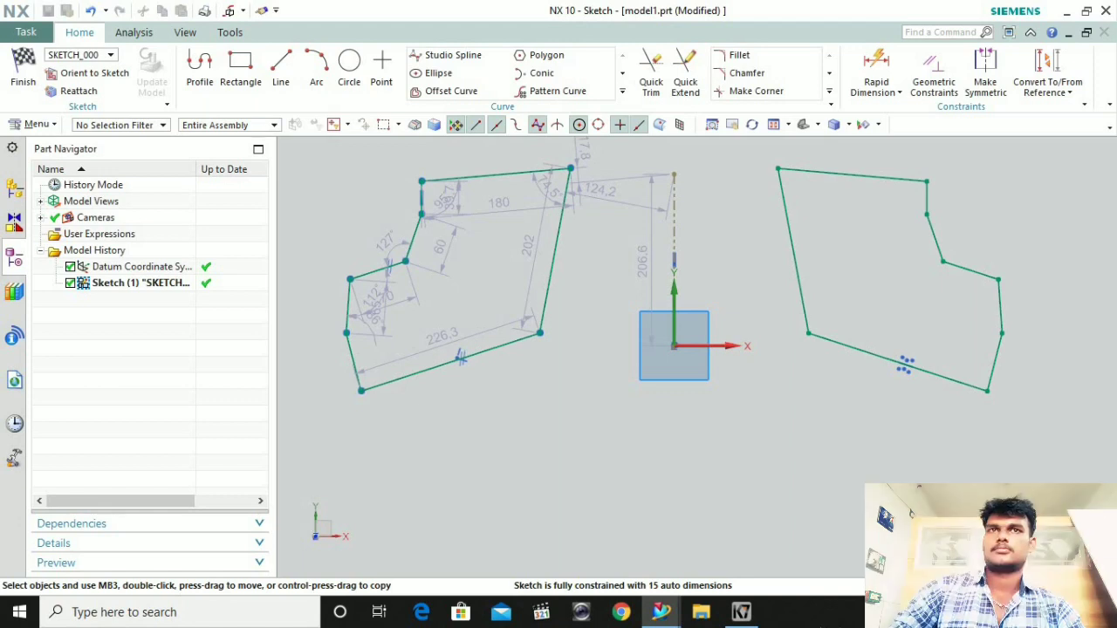
Undo the mirrored copy and the irregular eight-sided profile, keeping only the vertical reference line
key("ctrl+z")
key("ctrl+z")
key("ctrl+z")
key("ctrl+z")
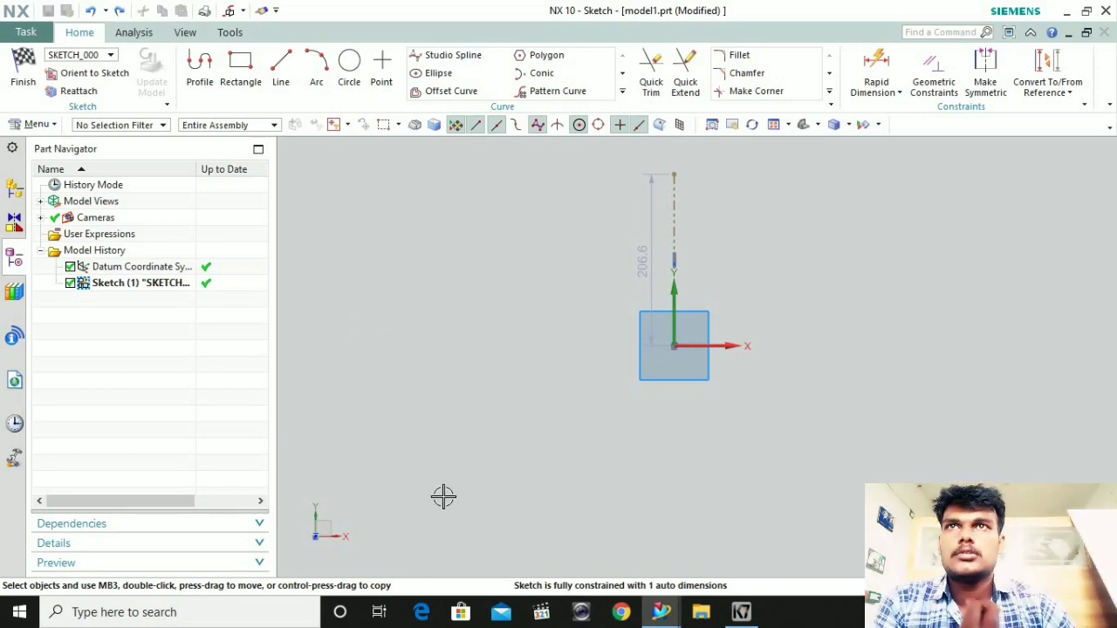
Sketch a two-point rectangle about 195 mm wide and 100 mm high to the left of the reference line
left_click(621, 95)
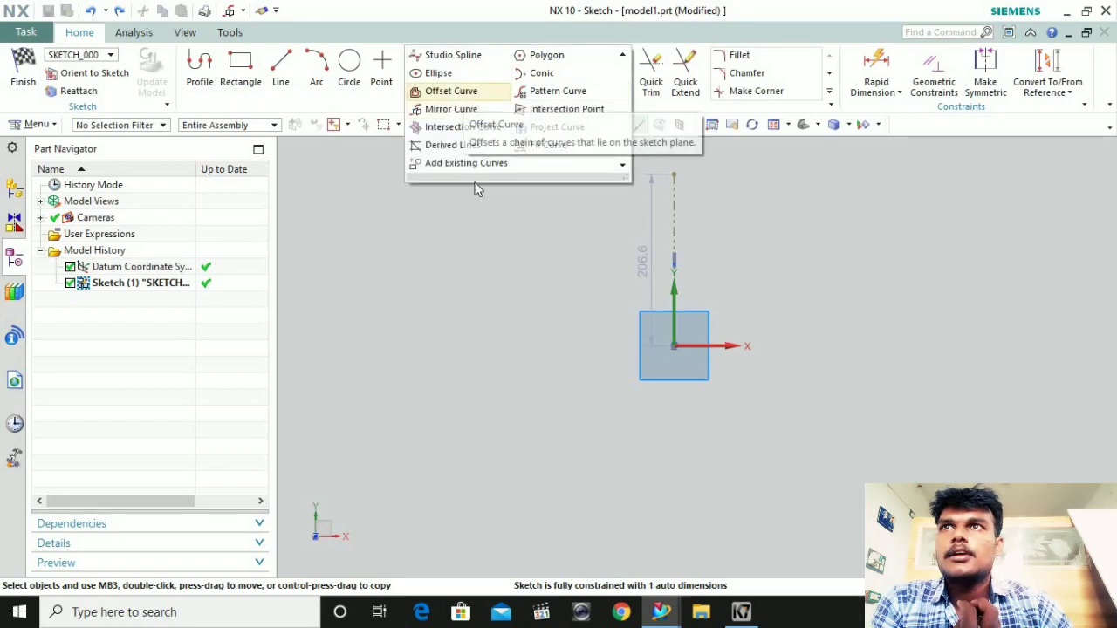
left_click(255, 79)
left_click(396, 258)
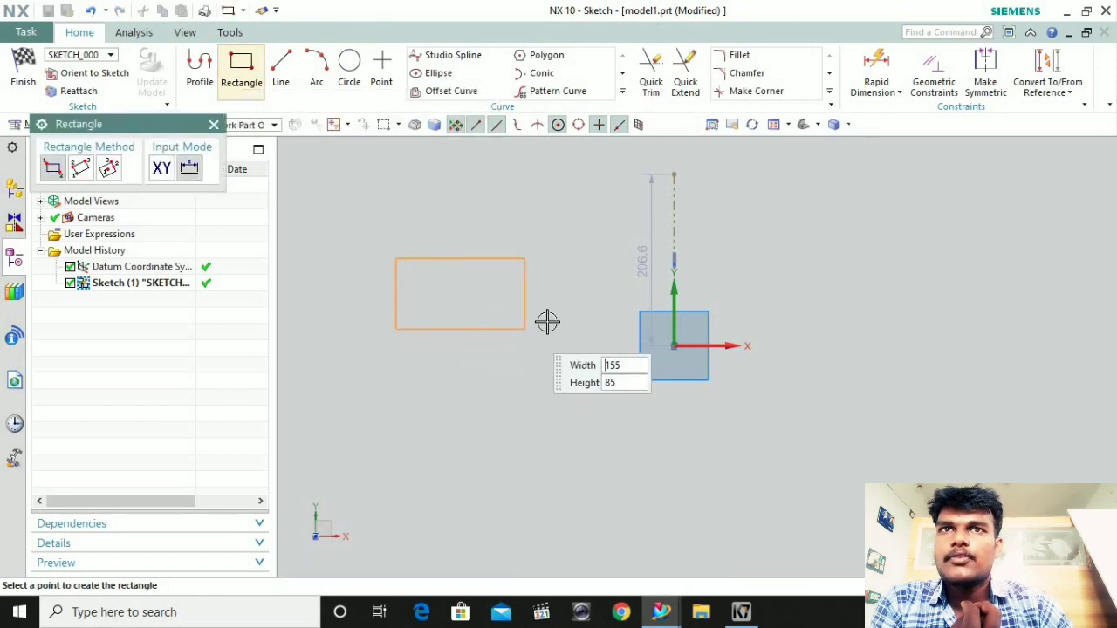
left_click(562, 298)
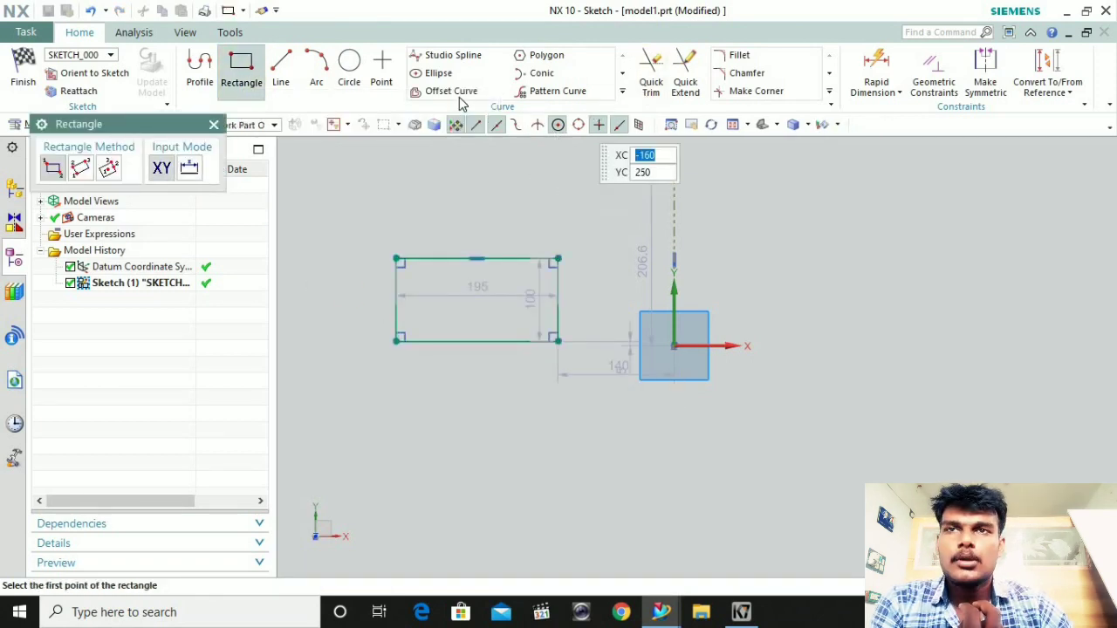
key("Escape")
Offset the rectangle's four connected curves outward by 10 mm with arc caps
left_click(499, 258)
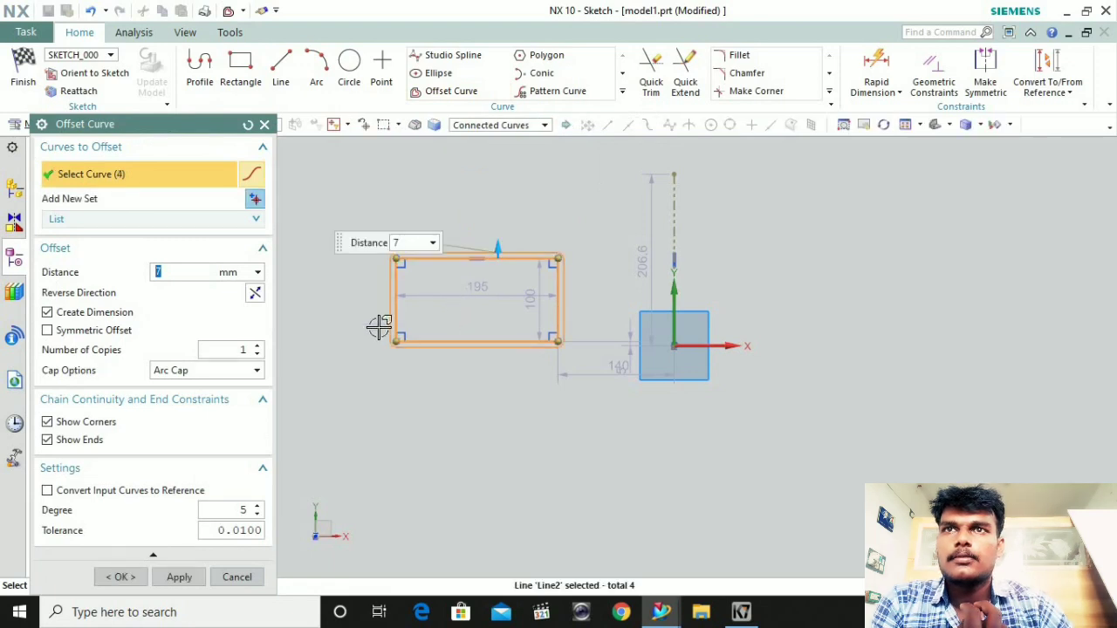
left_click(254, 293)
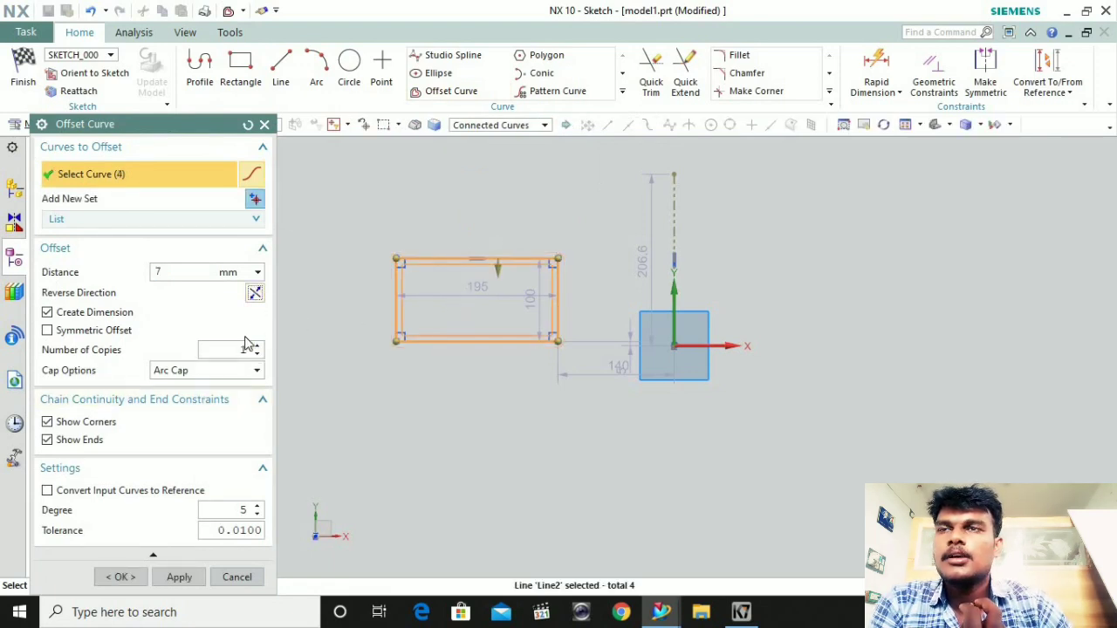
left_click(255, 293)
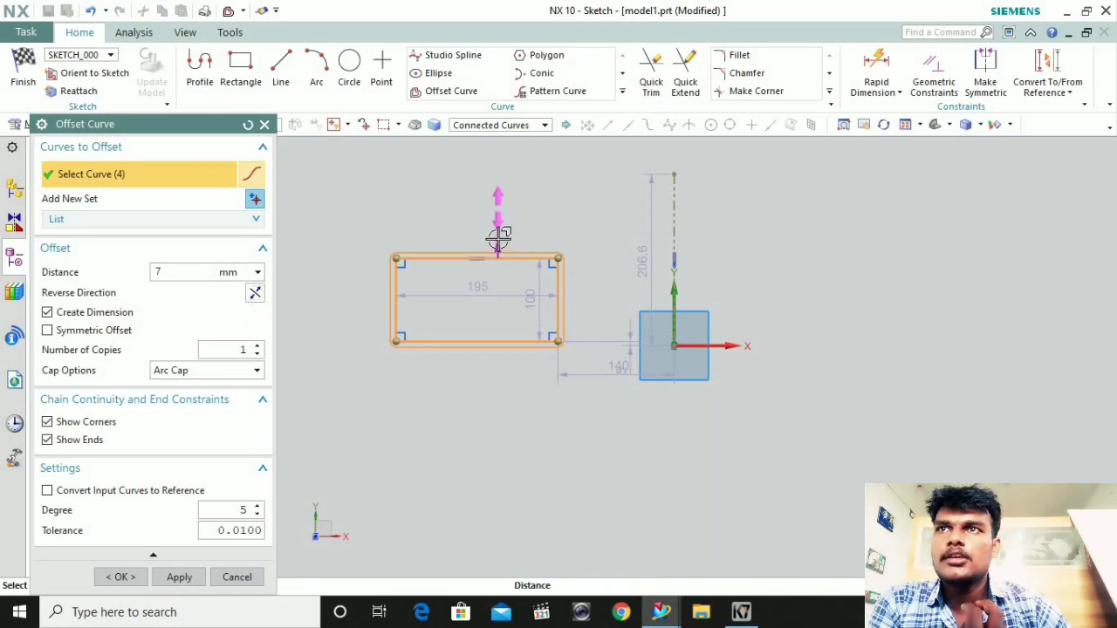
left_click_drag(498, 237, 498, 226)
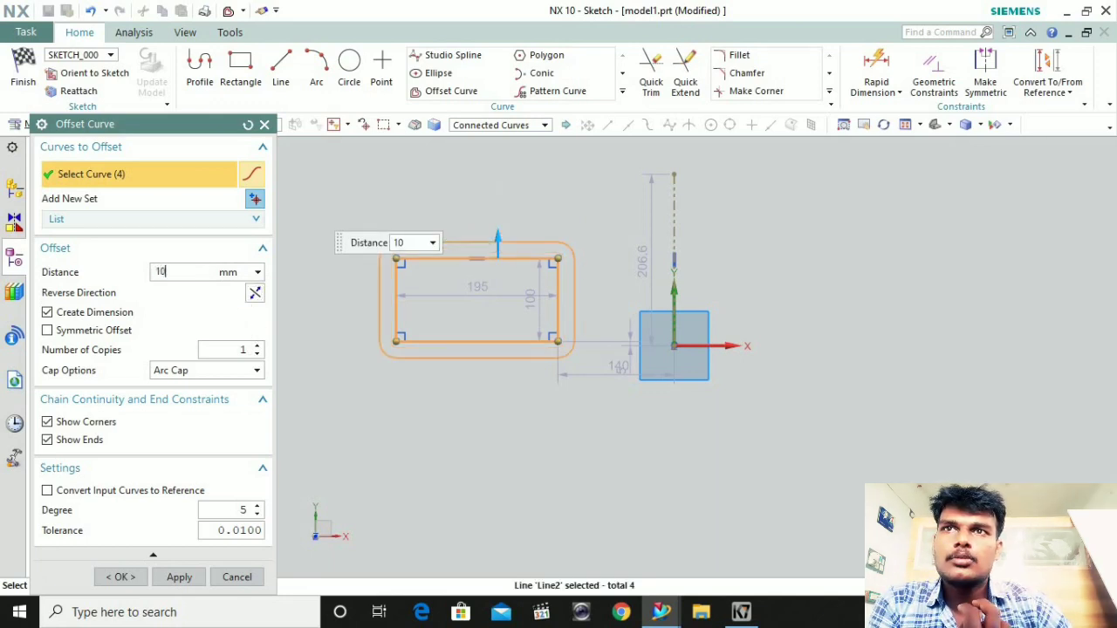
key("Return")
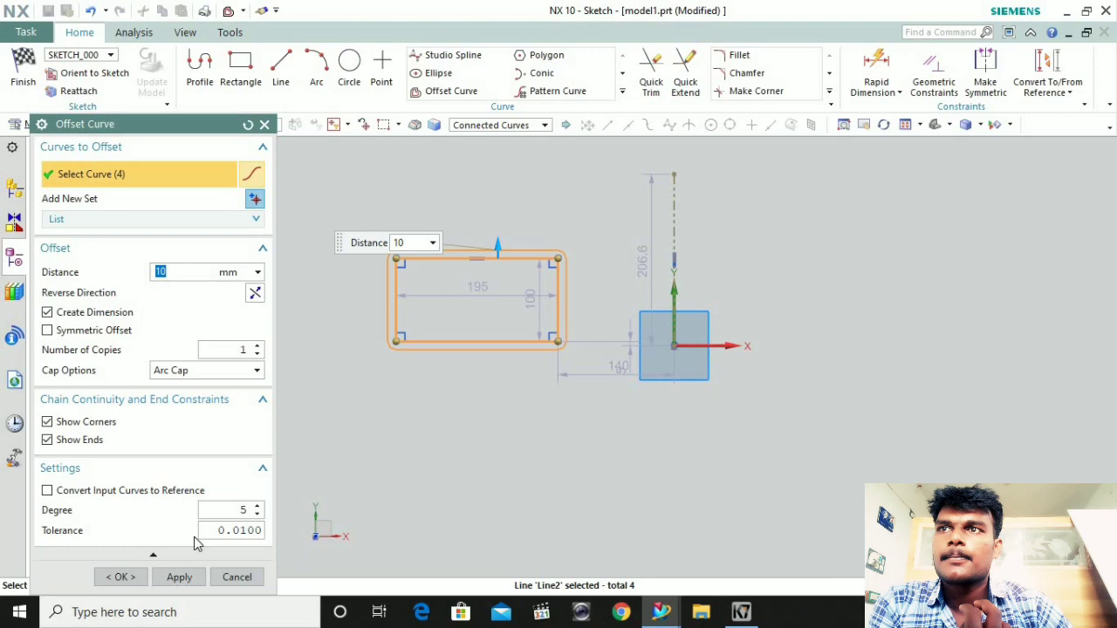
left_click(114, 577)
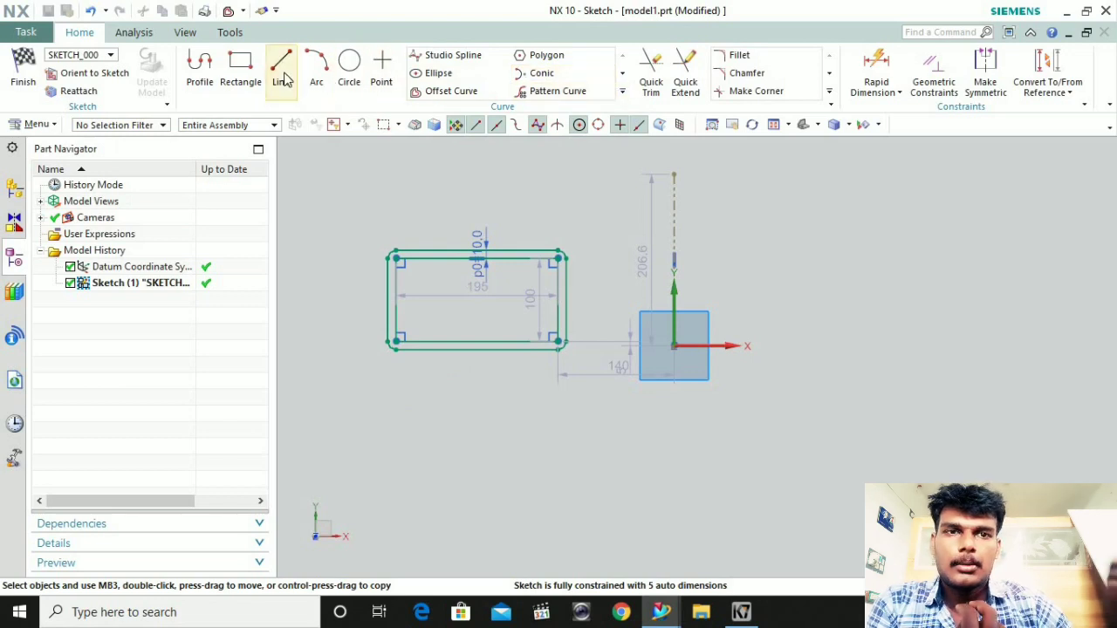
Sketch a circle about 54 mm in diameter below and to the left of the offset rectangle
left_click(351, 66)
left_click(340, 436)
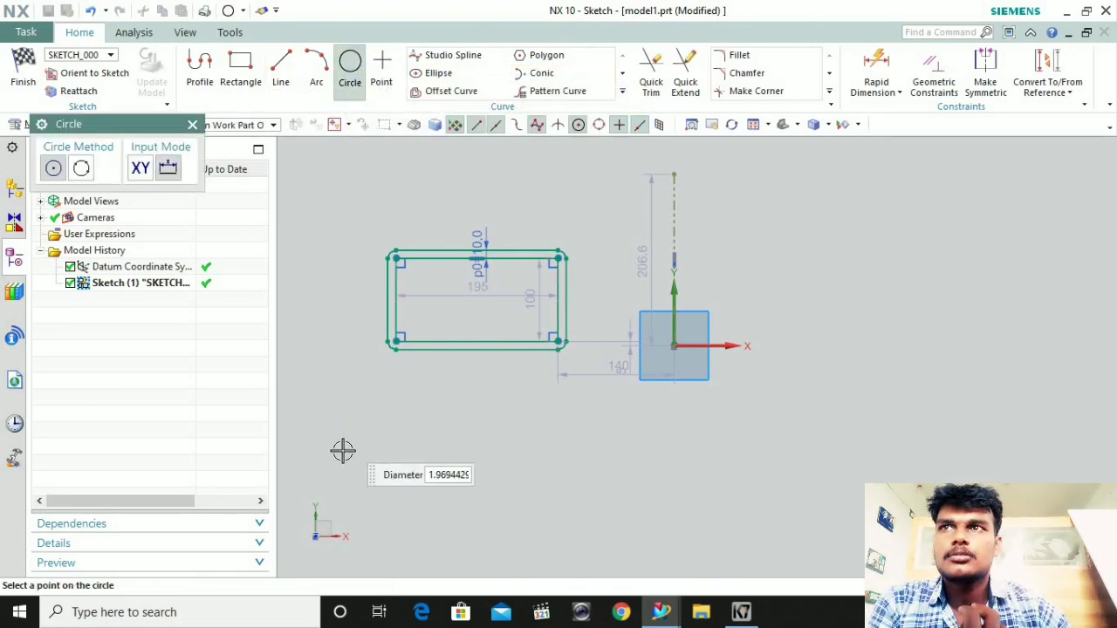
left_click(355, 452)
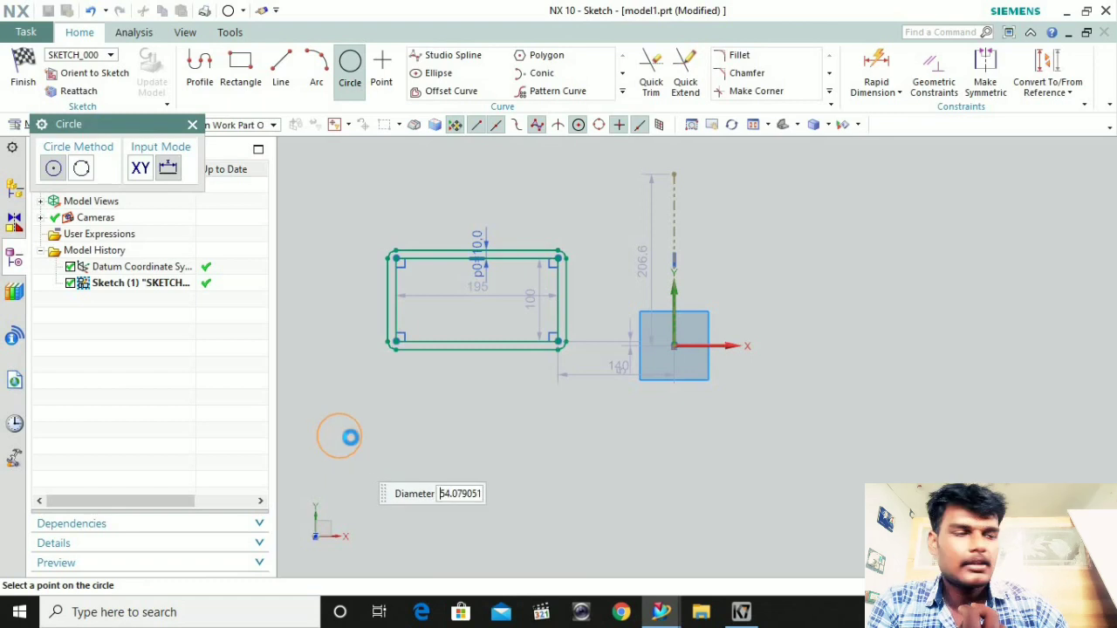
Define a linear Pattern Curve of the circle along the X axis with a count of 5 and a pitch distance of 100 mm
left_click(558, 92)
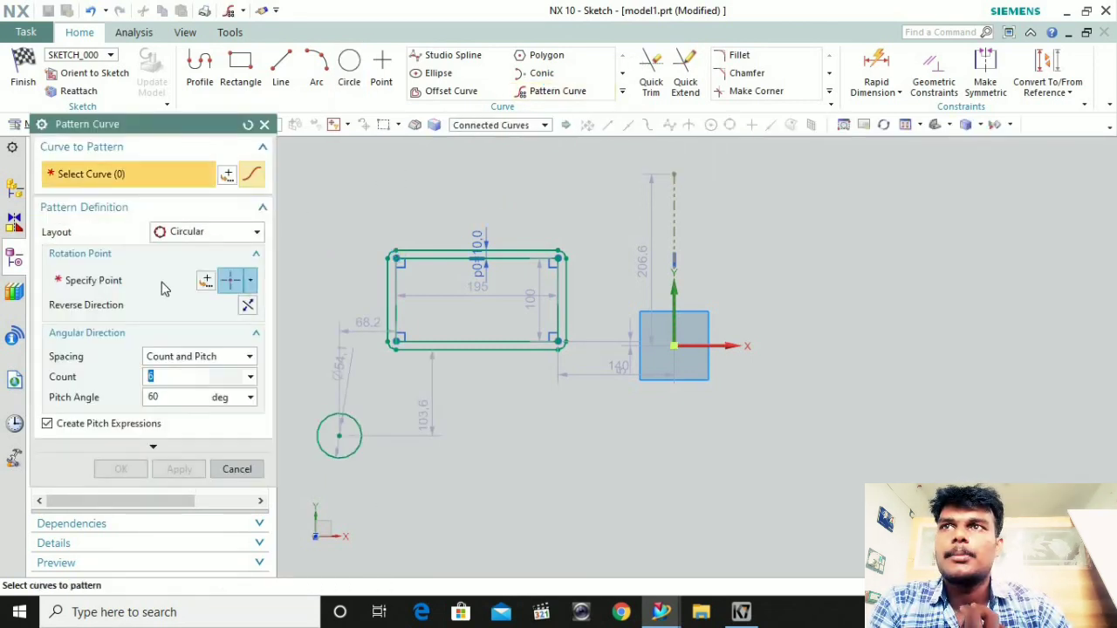
left_click(194, 234)
left_click(179, 253)
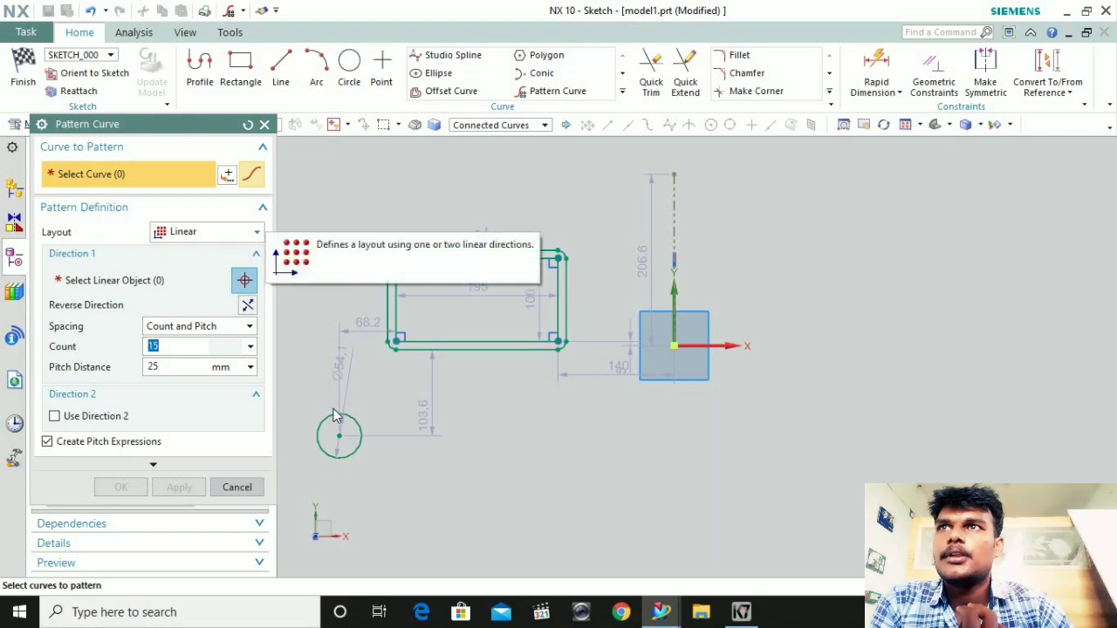
left_click(346, 454)
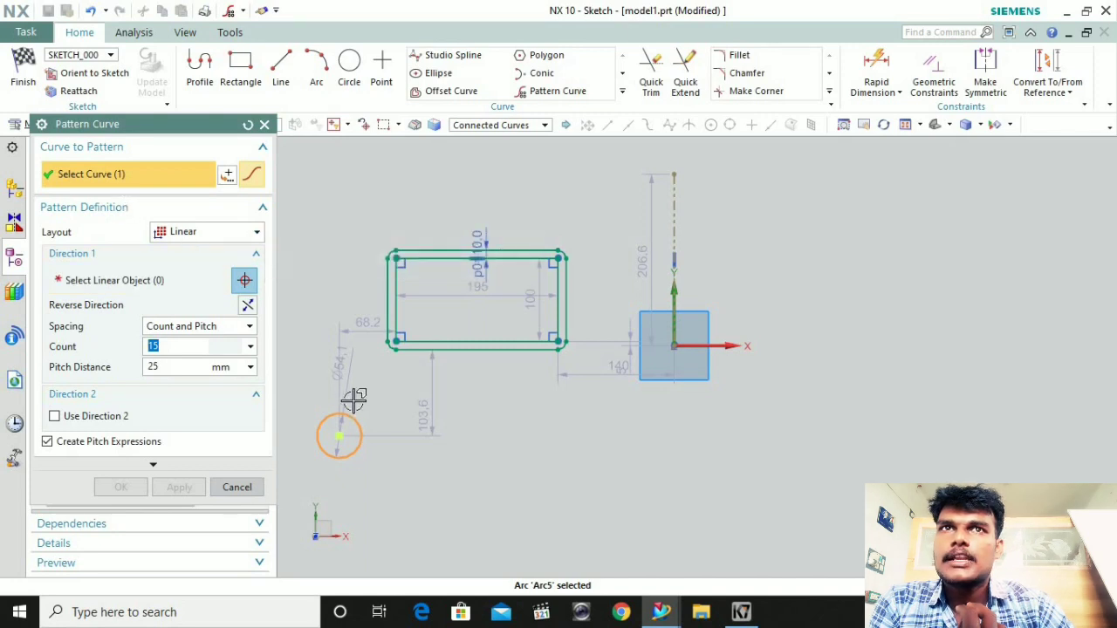
left_click(78, 284)
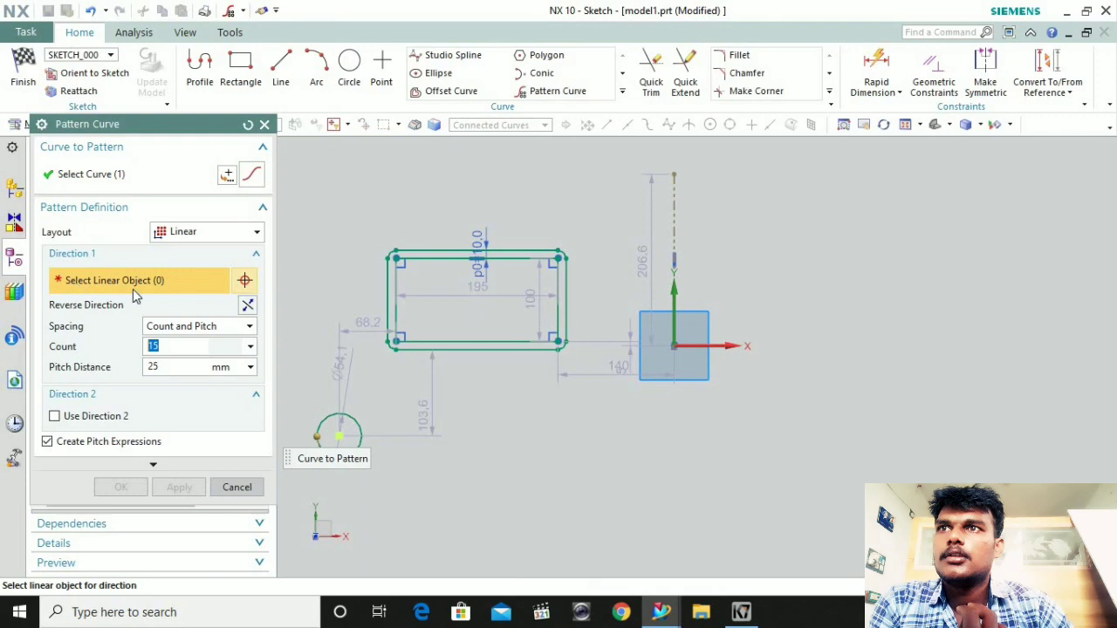
left_click(709, 347)
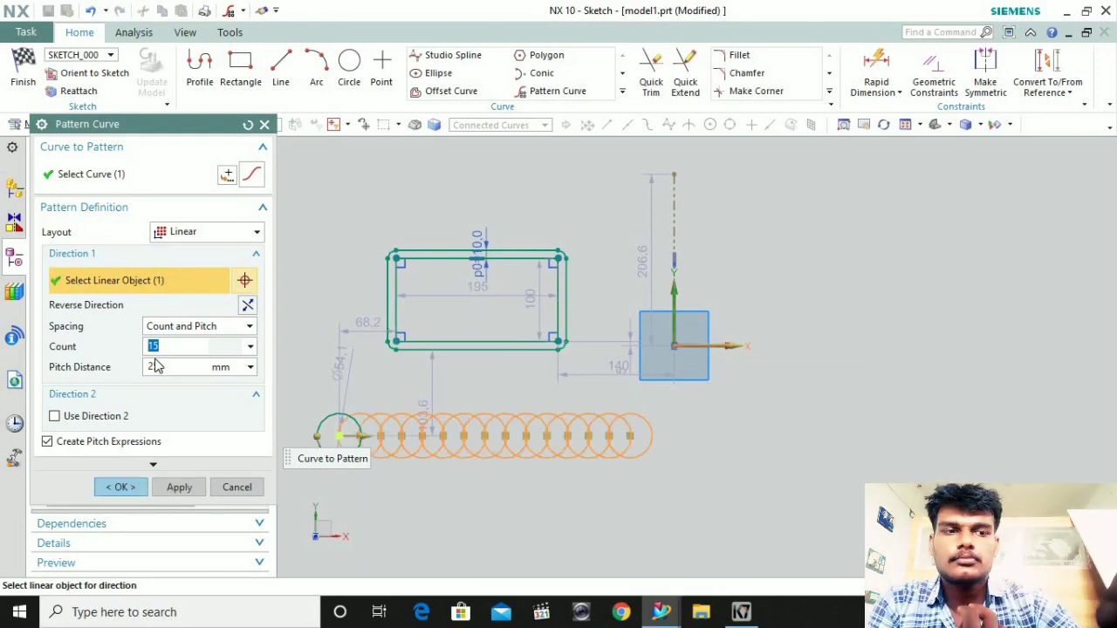
type("5")
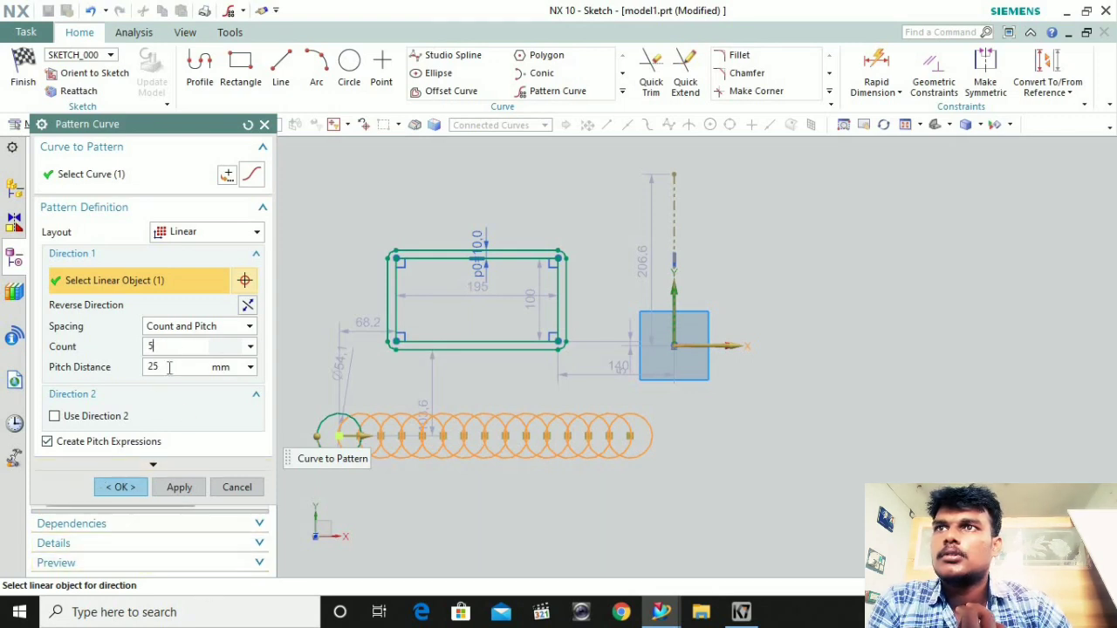
key("Tab")
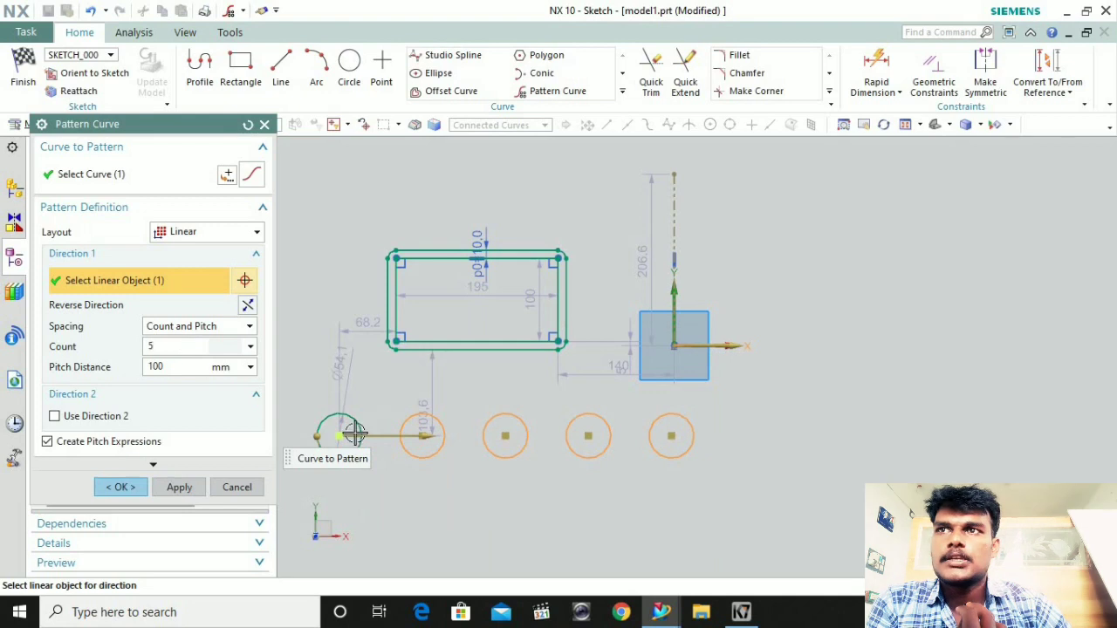
Set the circle pattern's pitch distance to 60 mm
scroll(390, 472, "down", 2)
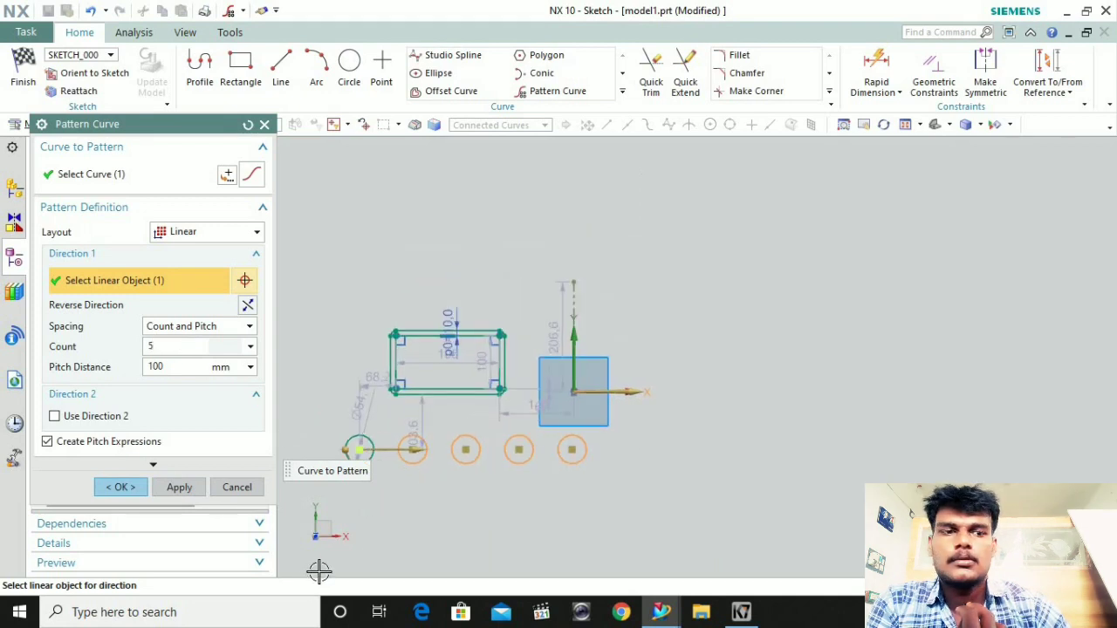
scroll(318, 572, "up", 1)
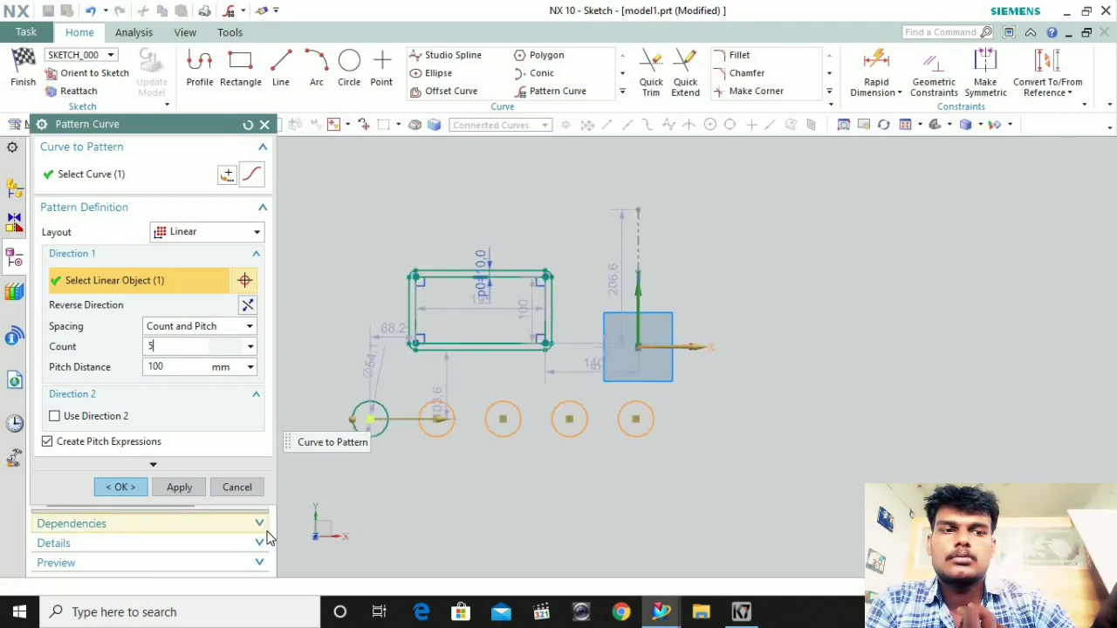
left_click(173, 366)
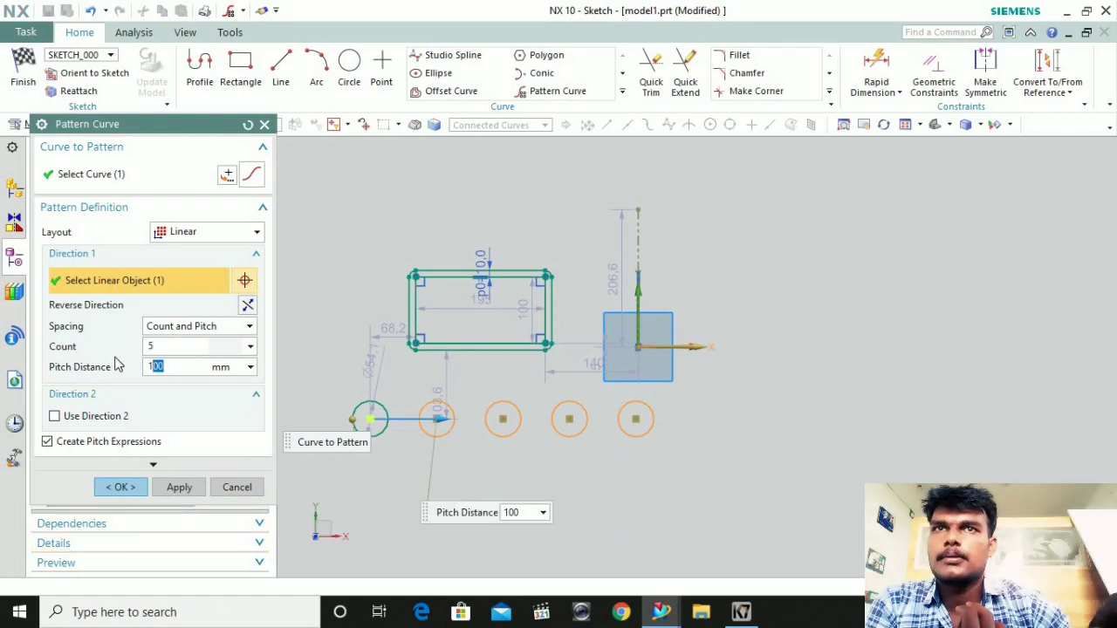
type("1")
type("60")
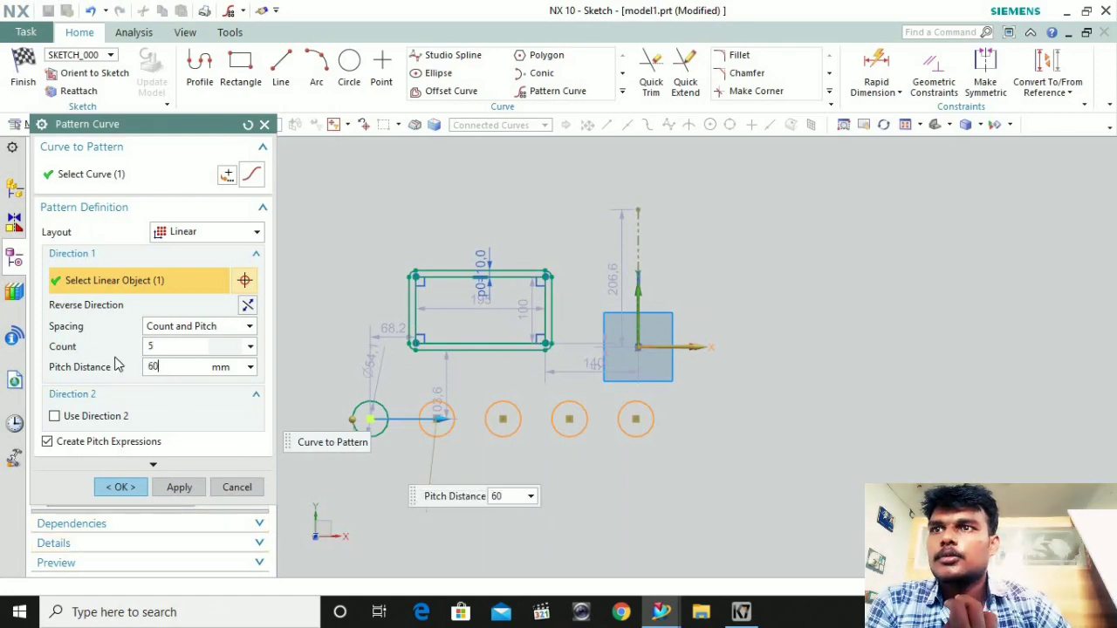
key("Return")
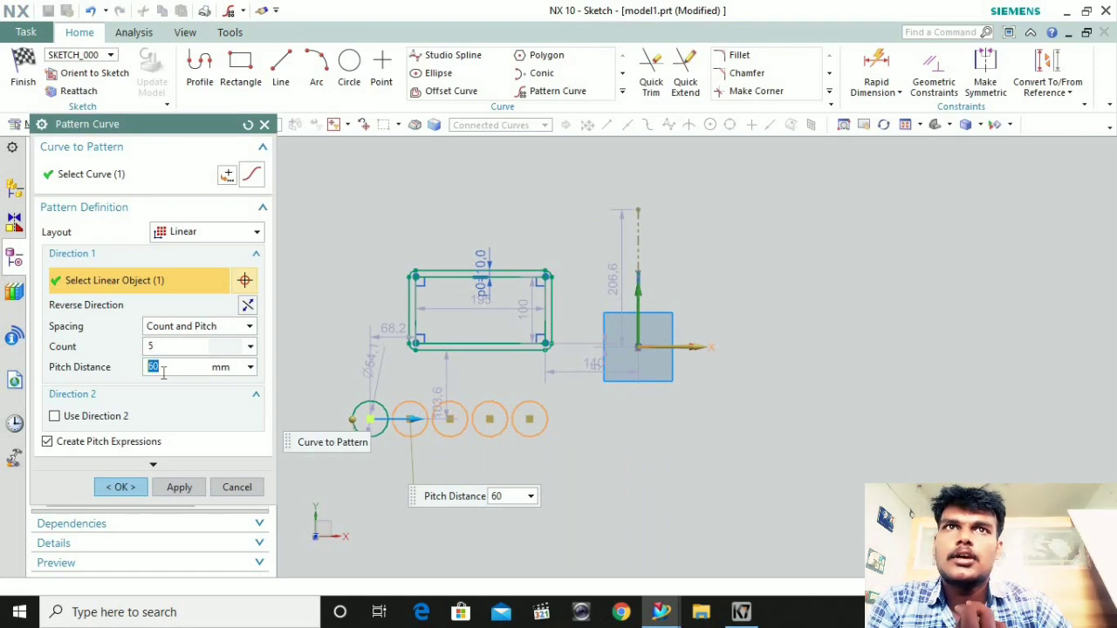
Set the pitch distance back to 100 mm and create the row of circles
type("100")
key("Return")
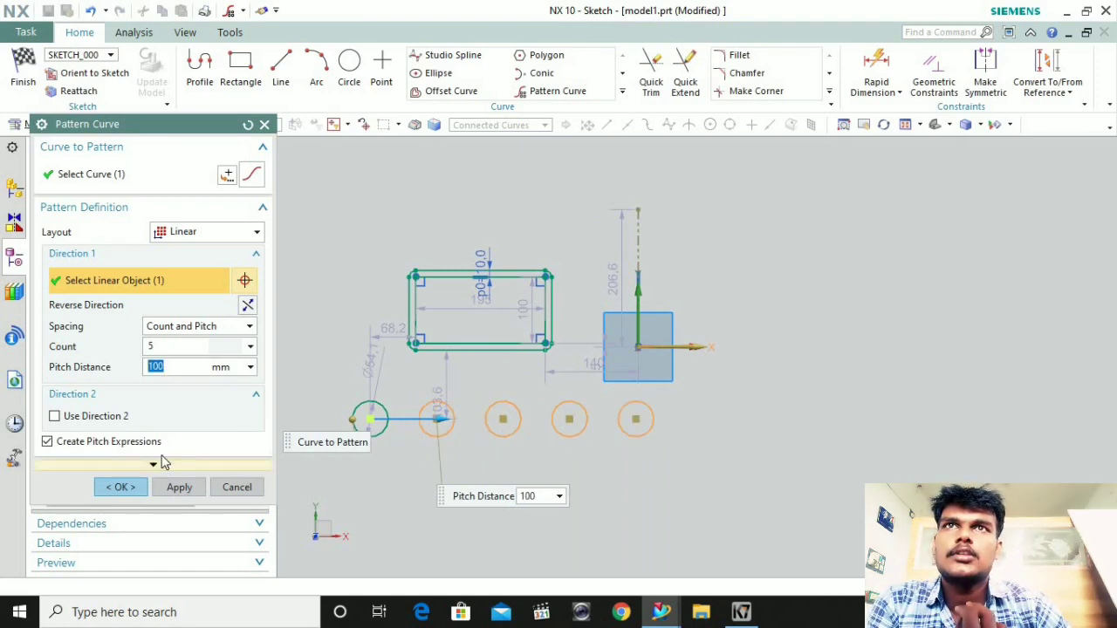
left_click(116, 488)
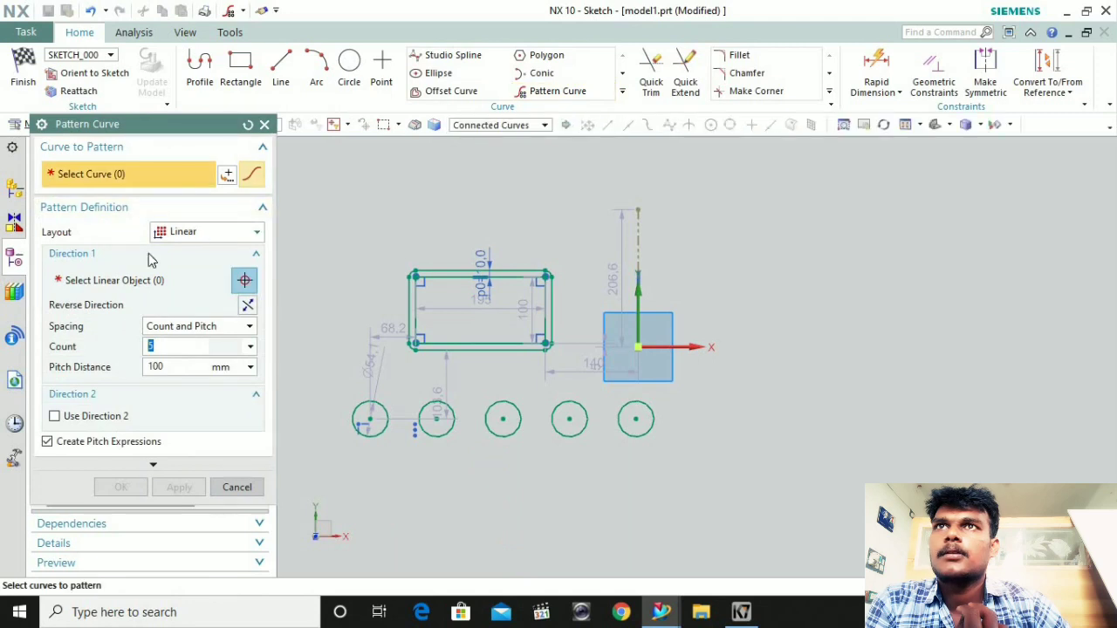
Define a two-direction linear pattern of the original circle, along the X axis and along the vertical reference line
left_click(370, 438)
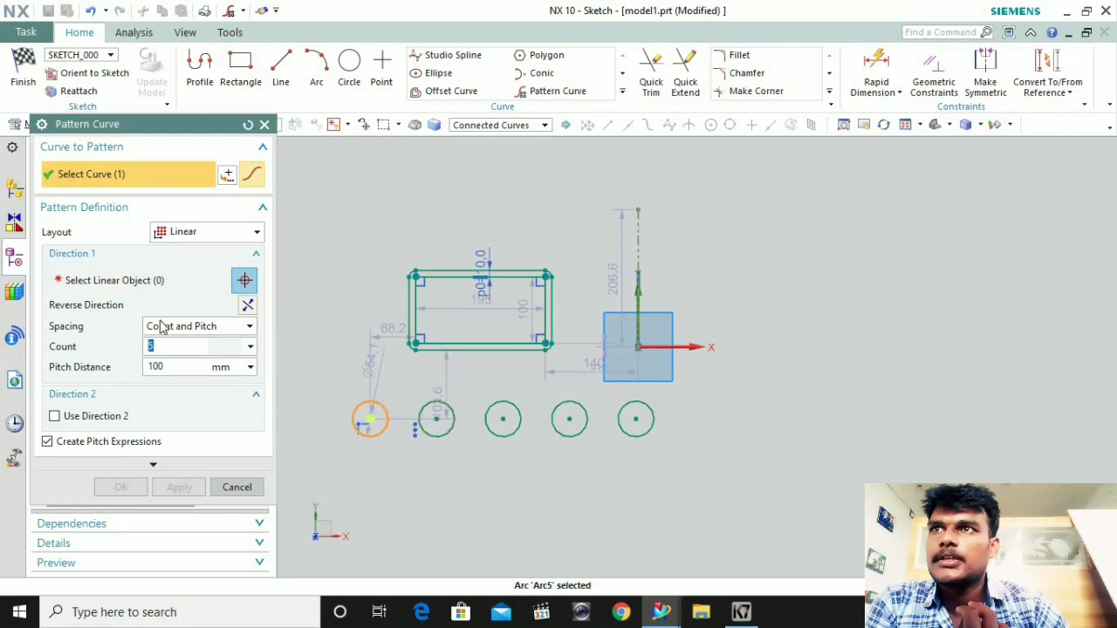
left_click(205, 295)
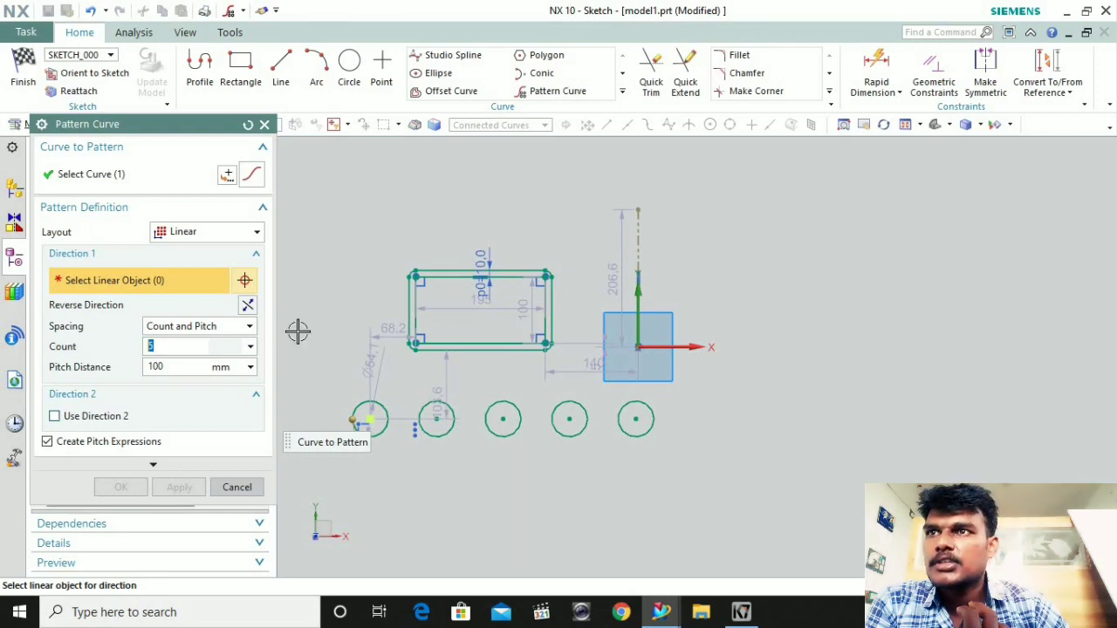
left_click(680, 346)
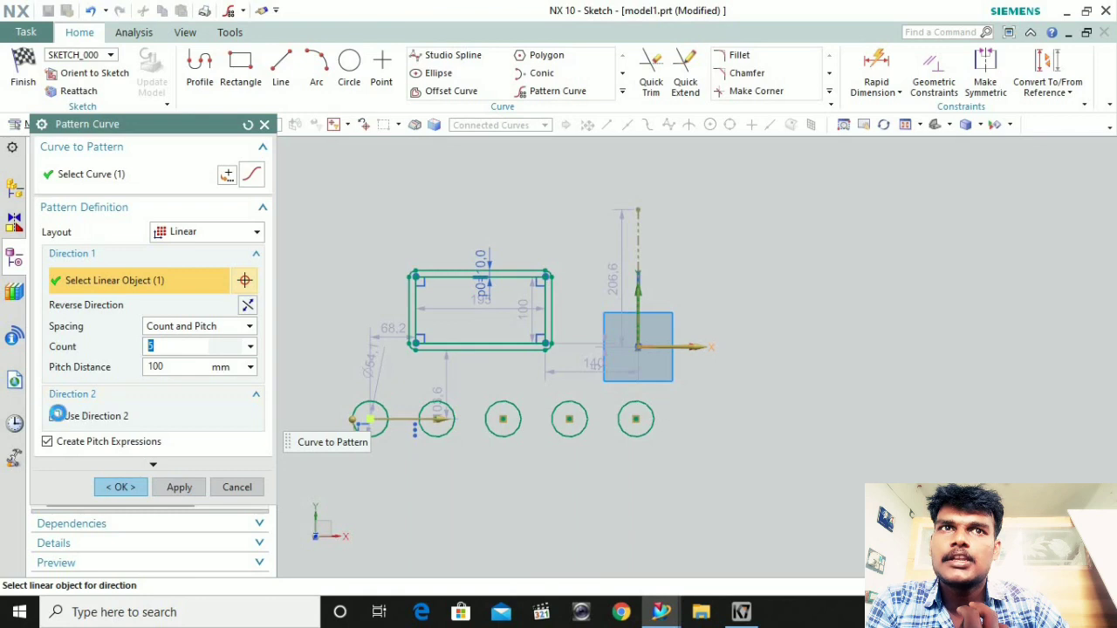
left_click(56, 416)
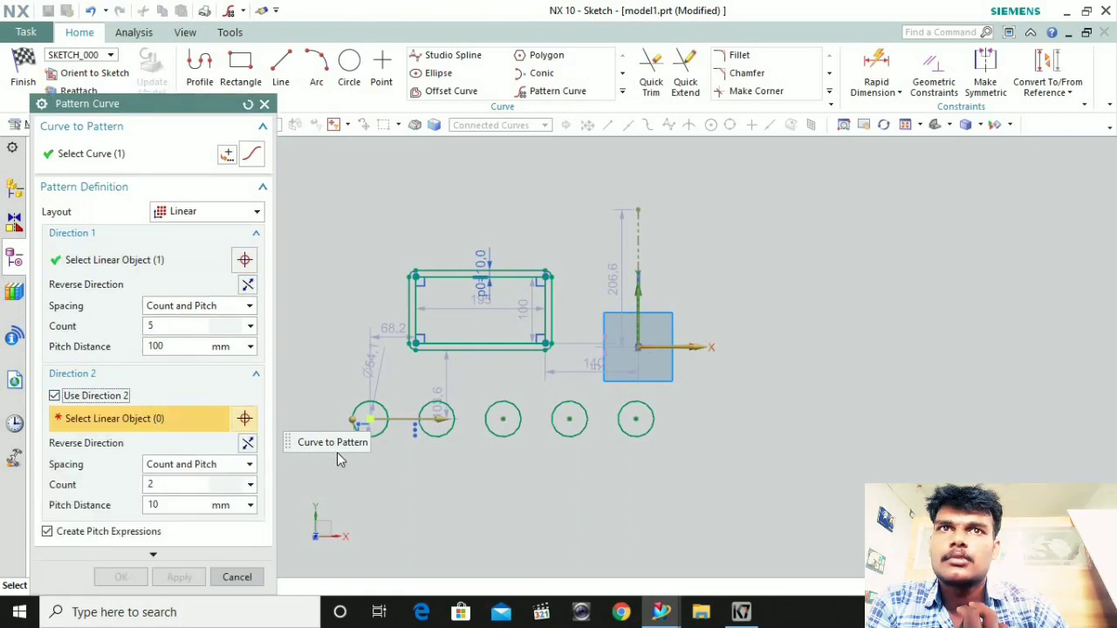
left_click(640, 323)
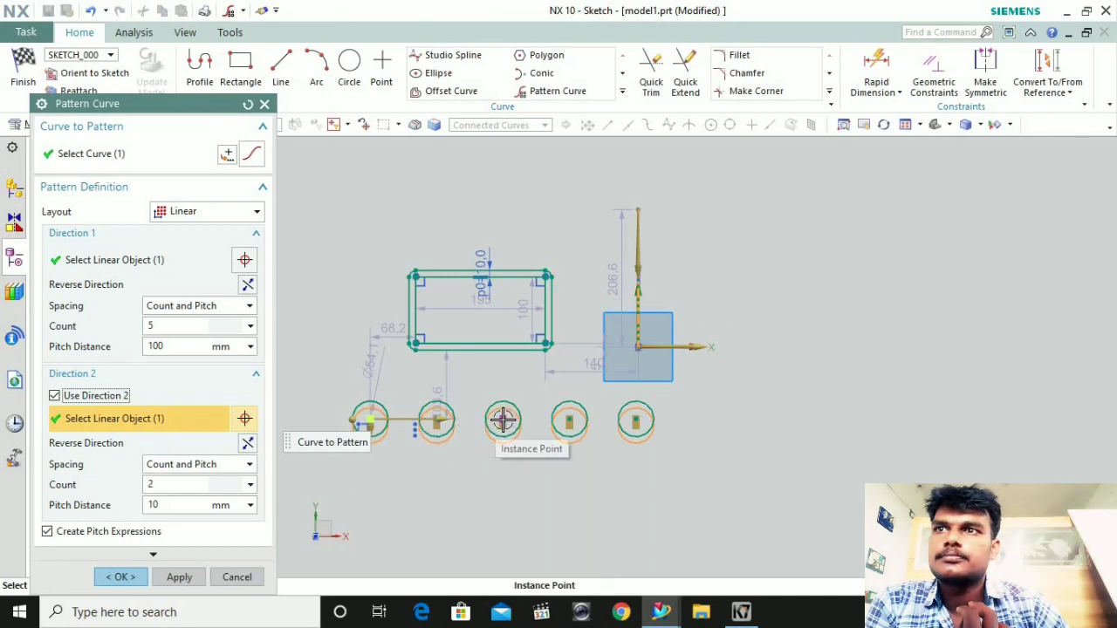
Try a pitch distance of 100 mm for the second pattern direction and change it to 75 mm
scroll(401, 464, "down", 2)
scroll(369, 449, "up", 2)
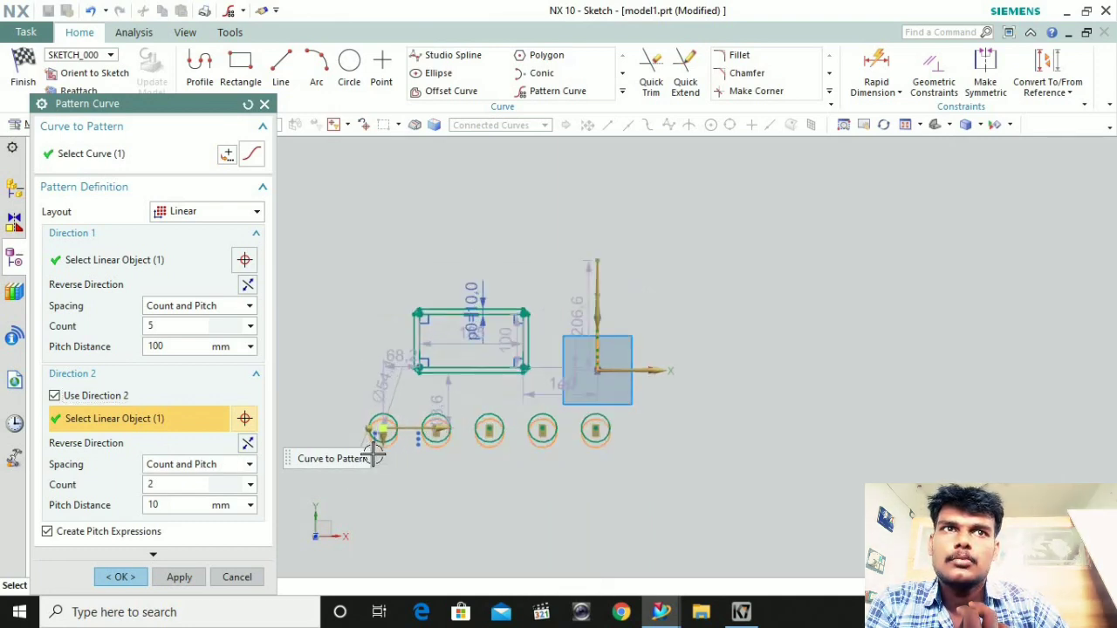
type("0")
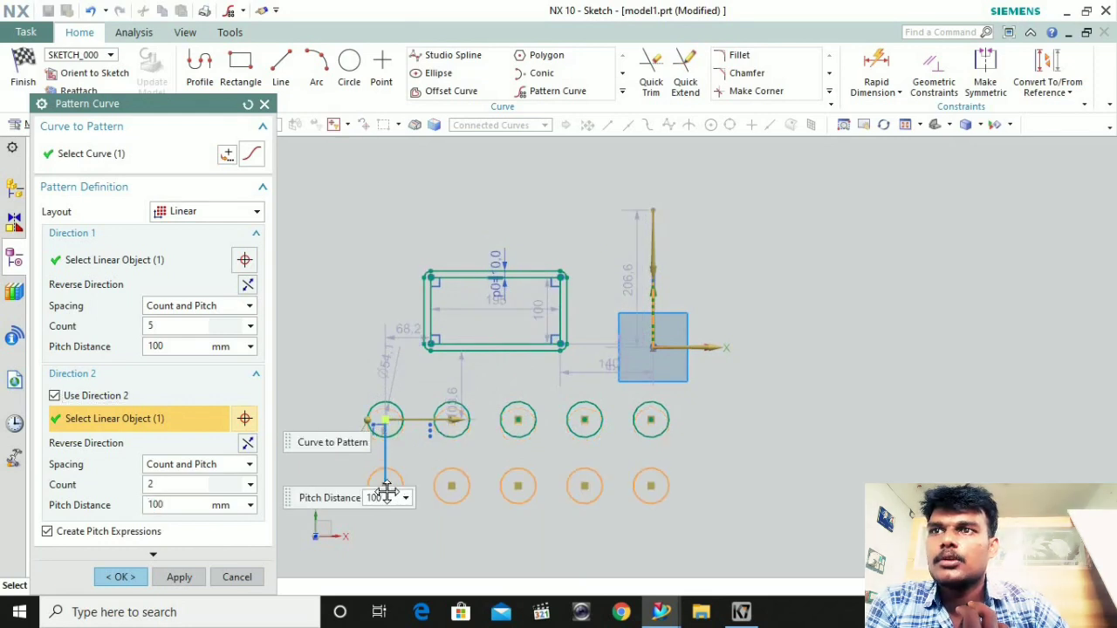
key("Return")
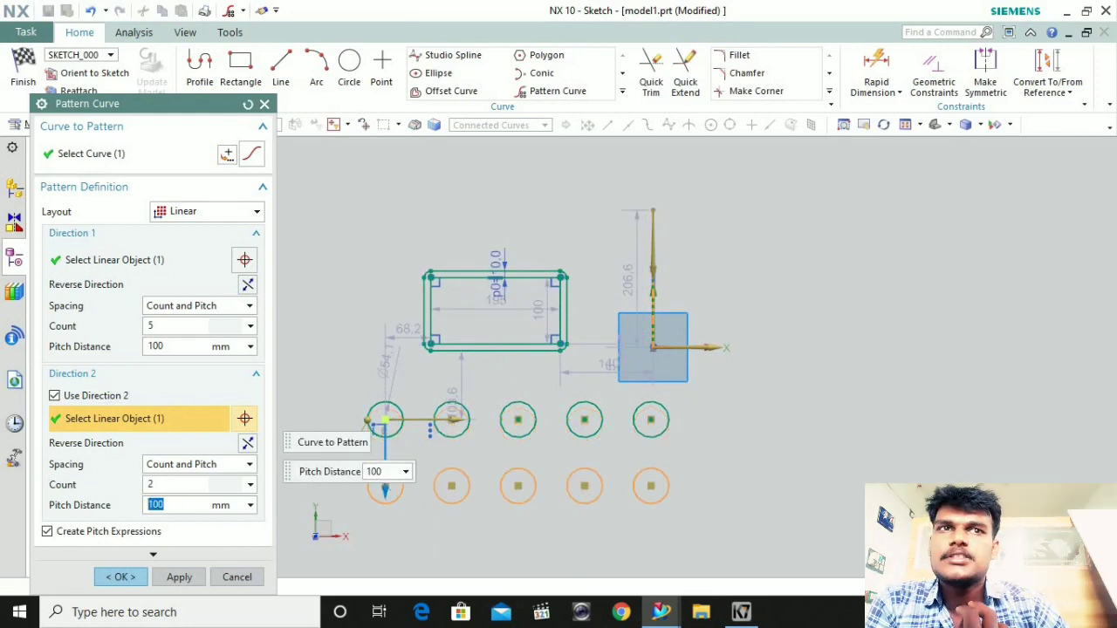
type("75")
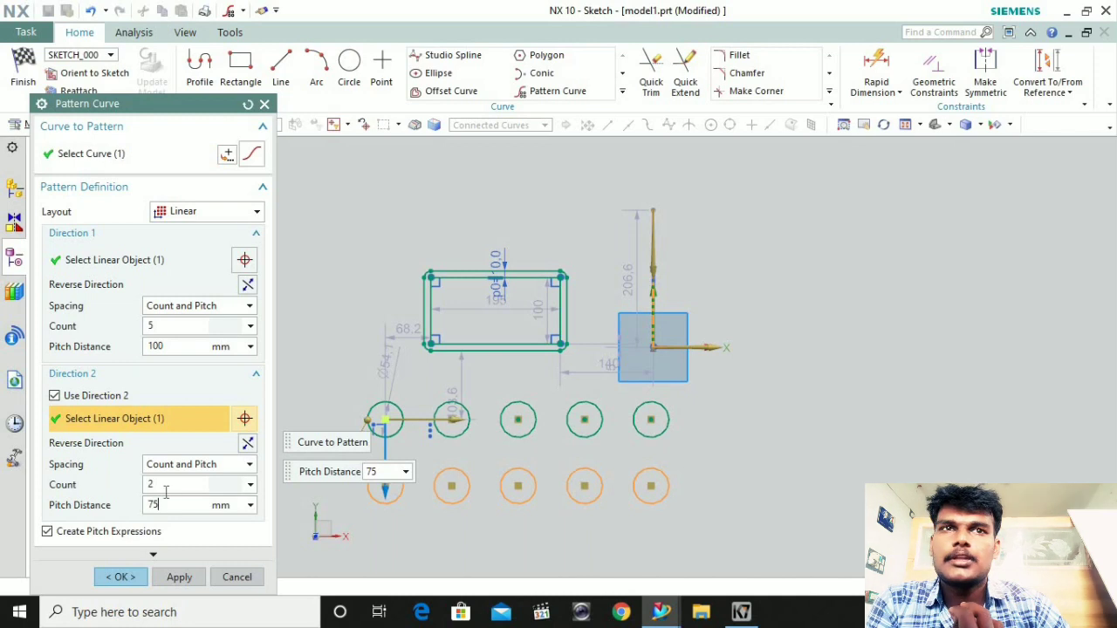
Set the second direction's count to 5 and create the grid of circles
left_click(165, 488)
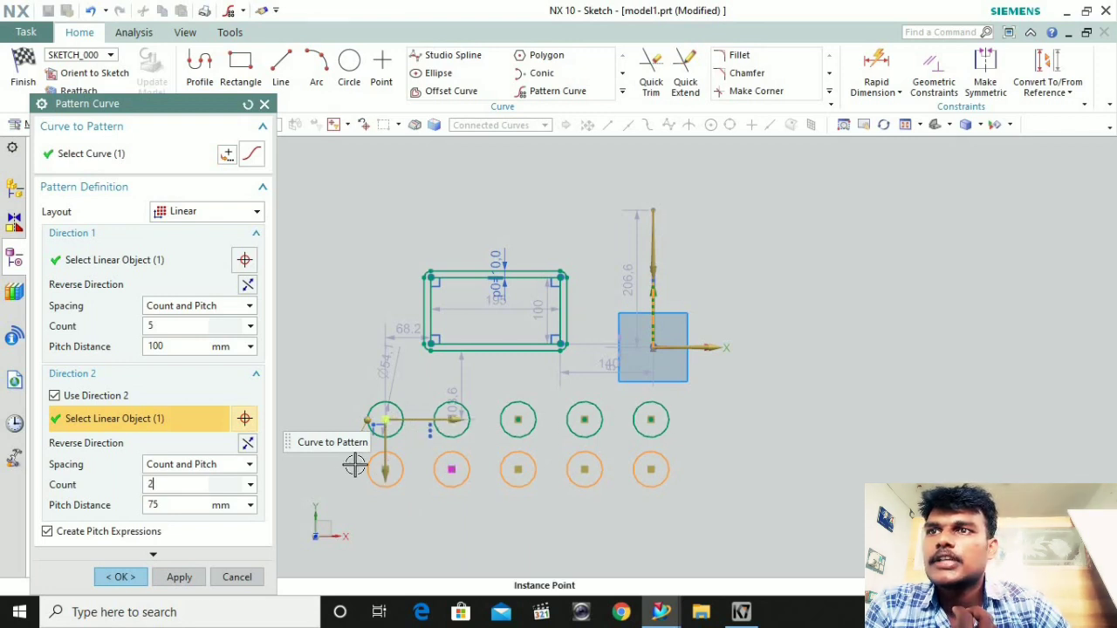
double_click(145, 485)
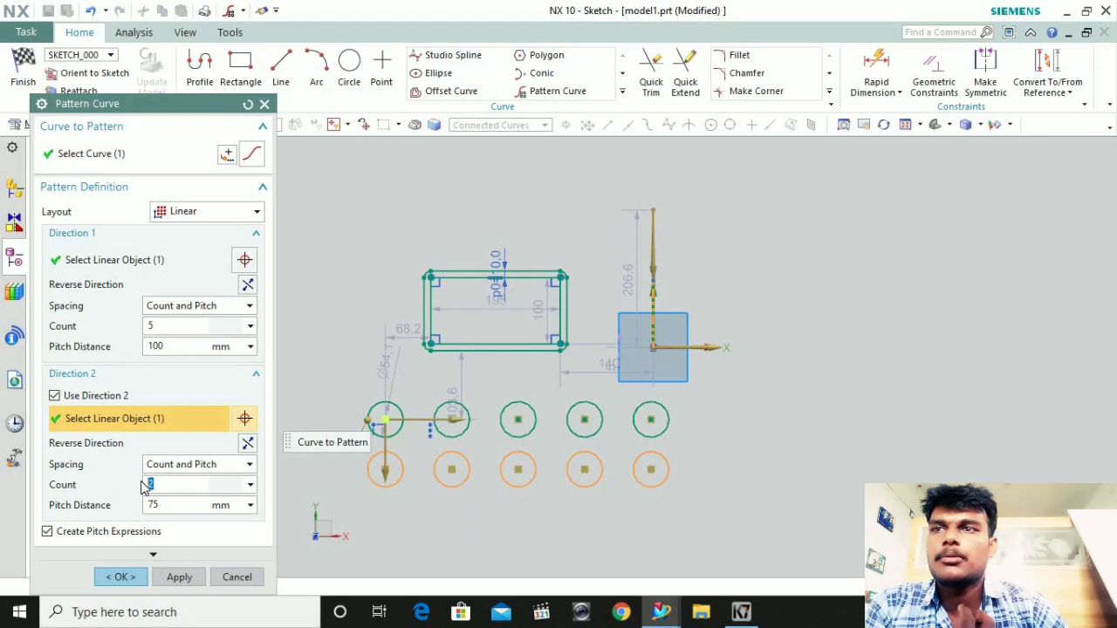
left_click(121, 577)
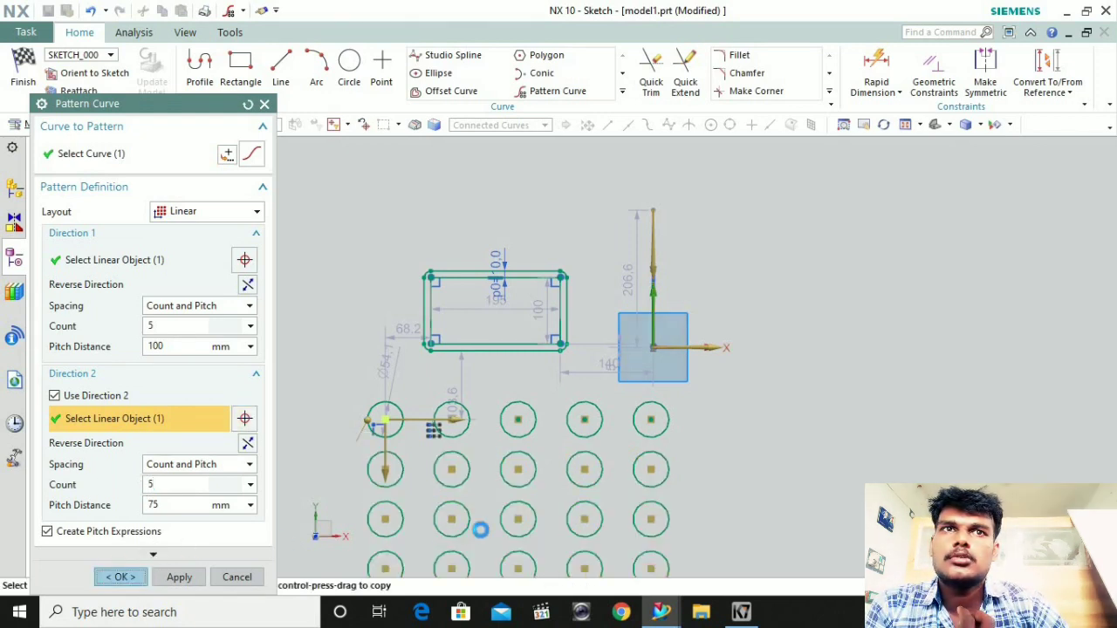
mouse_move(594, 463)
middle_mouse_down("shift")
mouse_move(579, 394)
mouse_move(571, 473)
mouse_move(571, 441)
mouse_move(556, 491)
mouse_move(371, 491)
mouse_move(366, 502)
middle_mouse_up("shift")
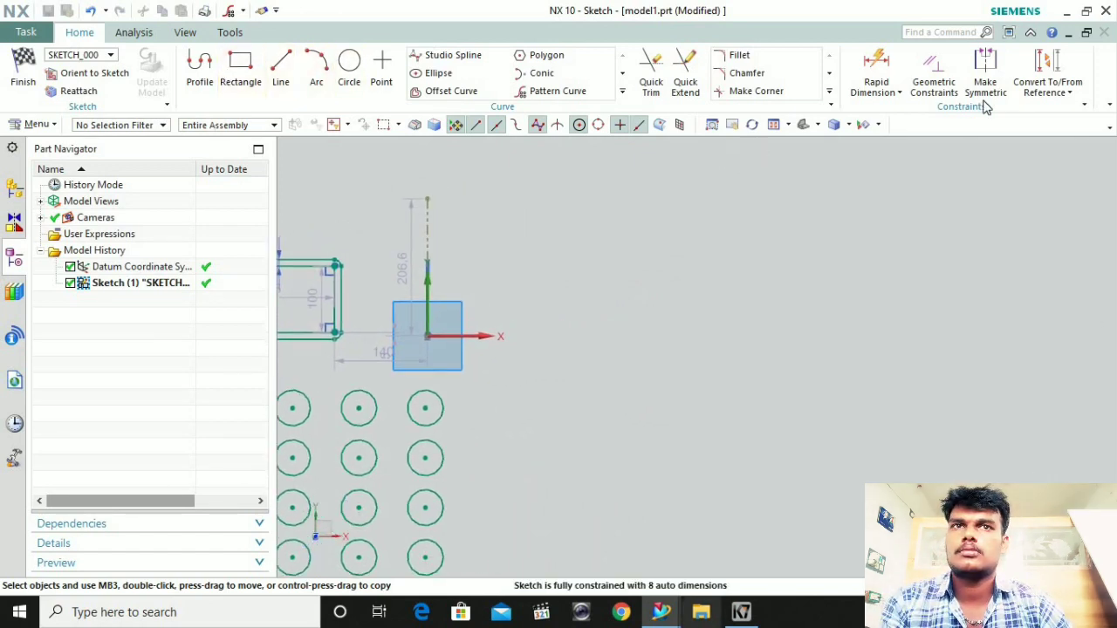
left_click(623, 90)
left_click(517, 219)
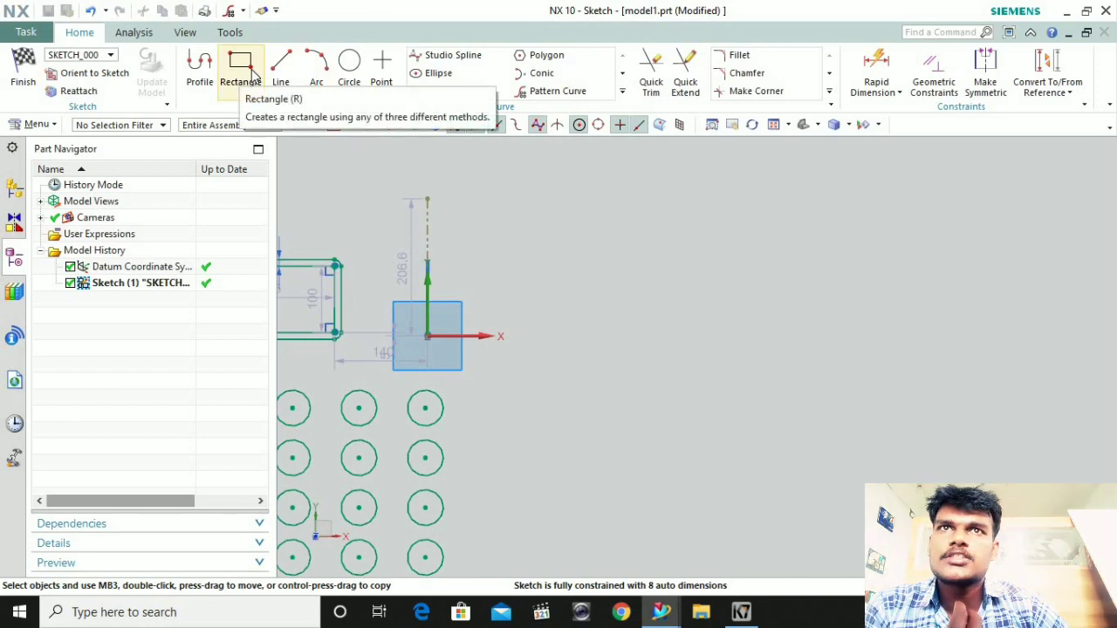
Draw a vertical line about 280 mm long, about 610 mm from the Y axis on the positive X side
left_click(280, 63)
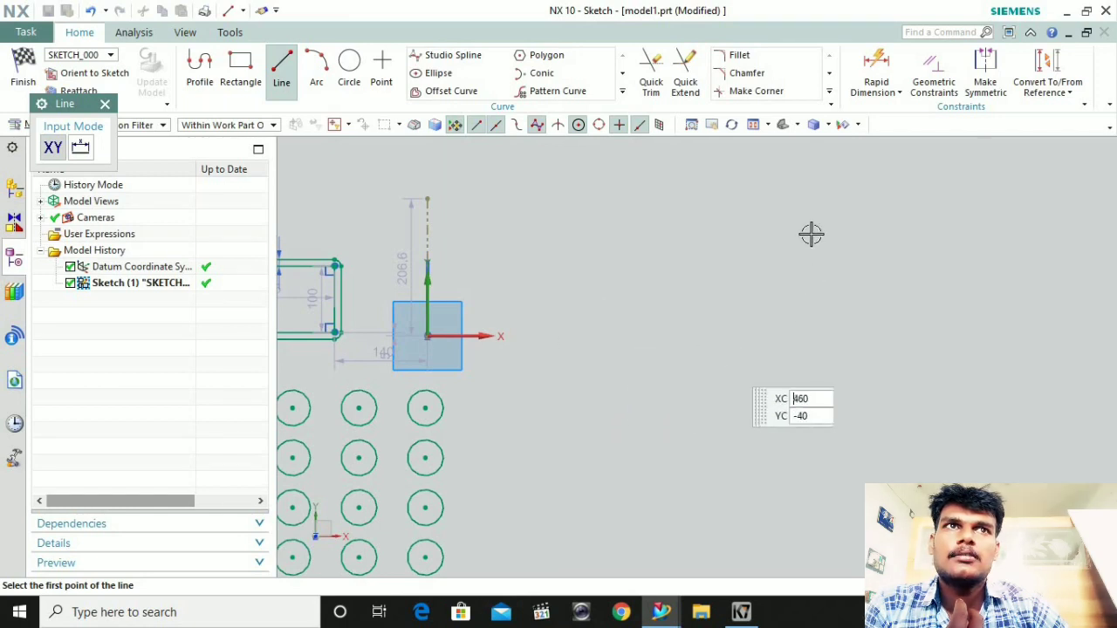
left_click(832, 183)
left_click(833, 369)
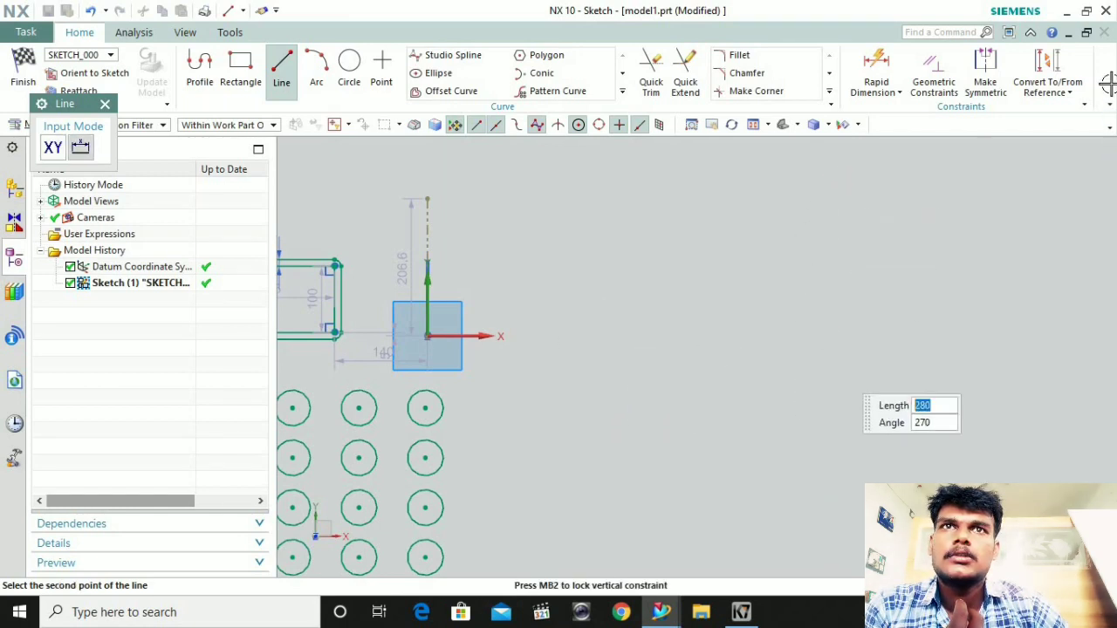
Convert the new vertical line to a reference curve
left_click(1052, 86)
left_click(1017, 210)
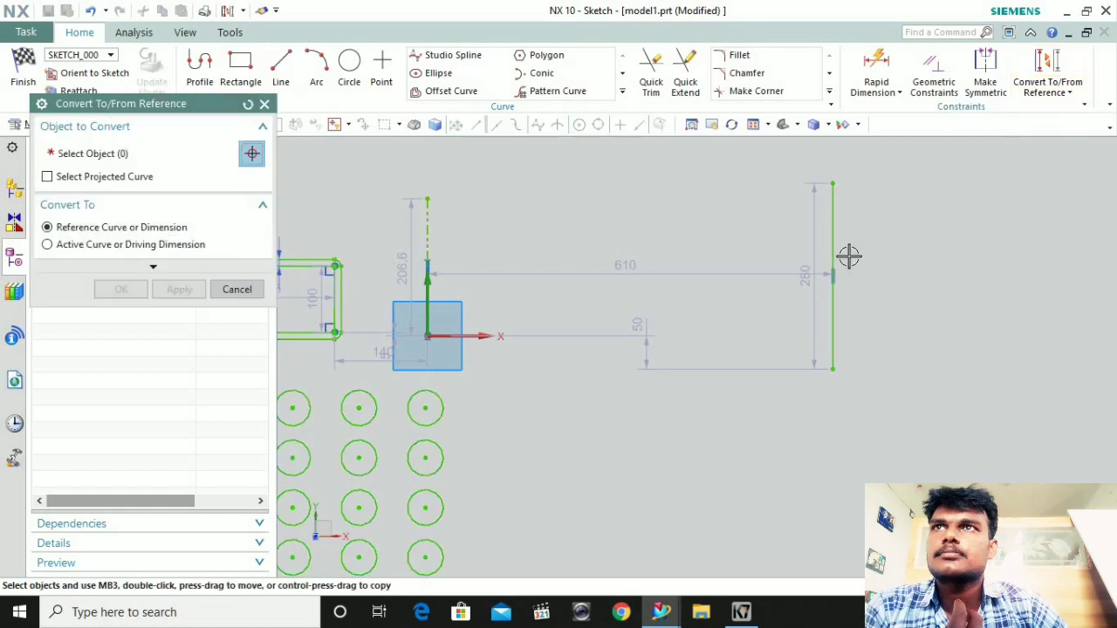
left_click(833, 248)
left_click(128, 290)
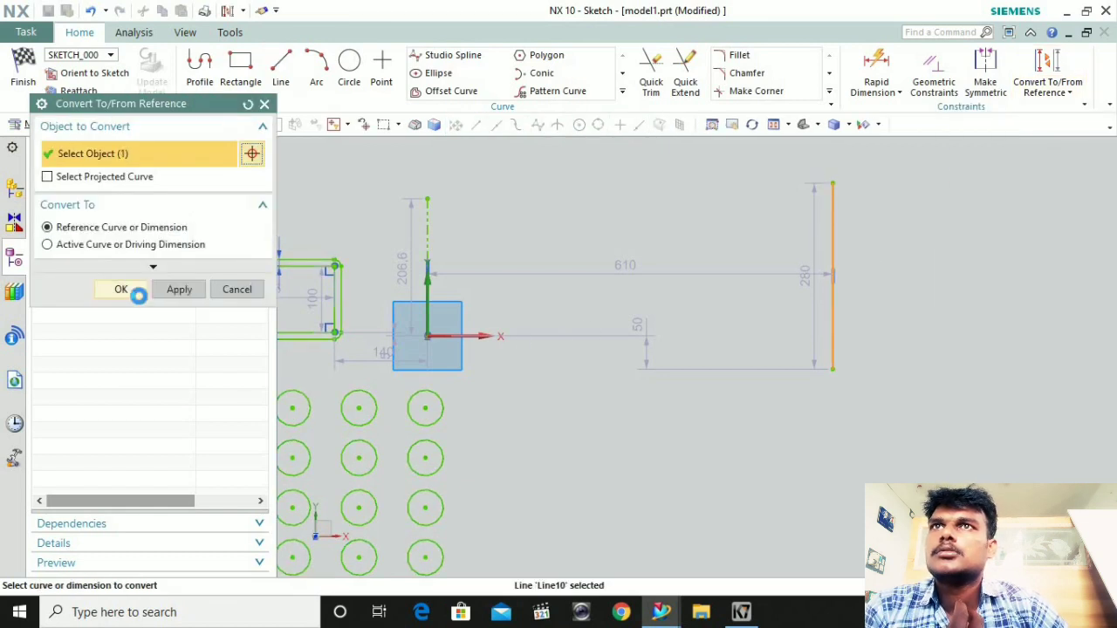
Sketch a rectangle about 320 mm wide and 150 mm high between the Y axis and the new vertical reference line
left_click(240, 61)
left_click(541, 205)
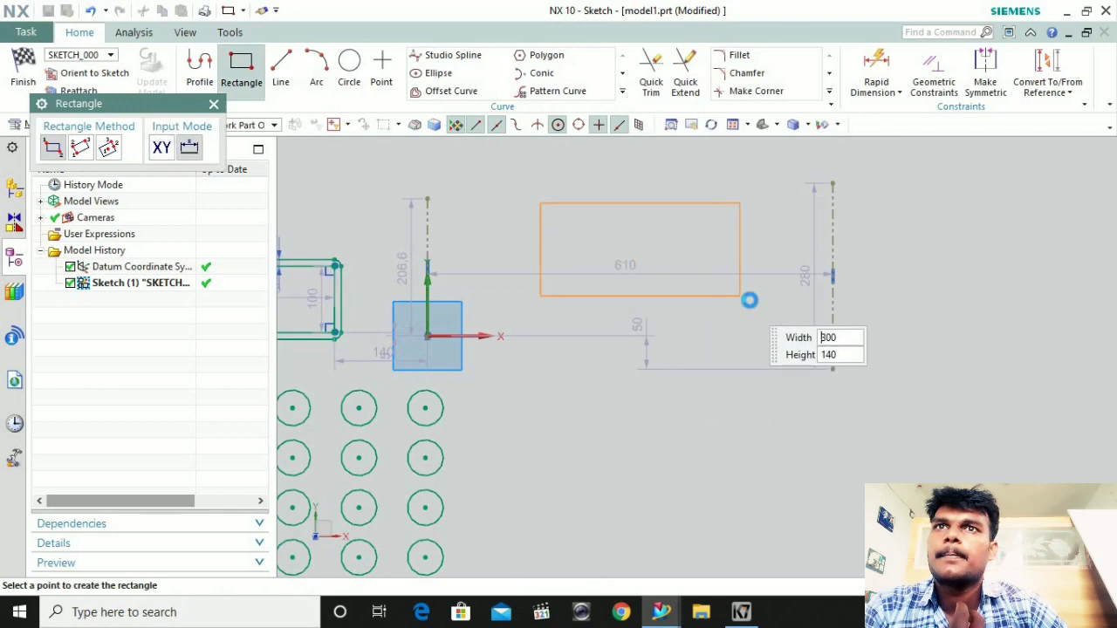
left_click(753, 302)
Draw a circle about 160 mm in diameter overlapping the lower-left corner of the new rectangle
key("o")
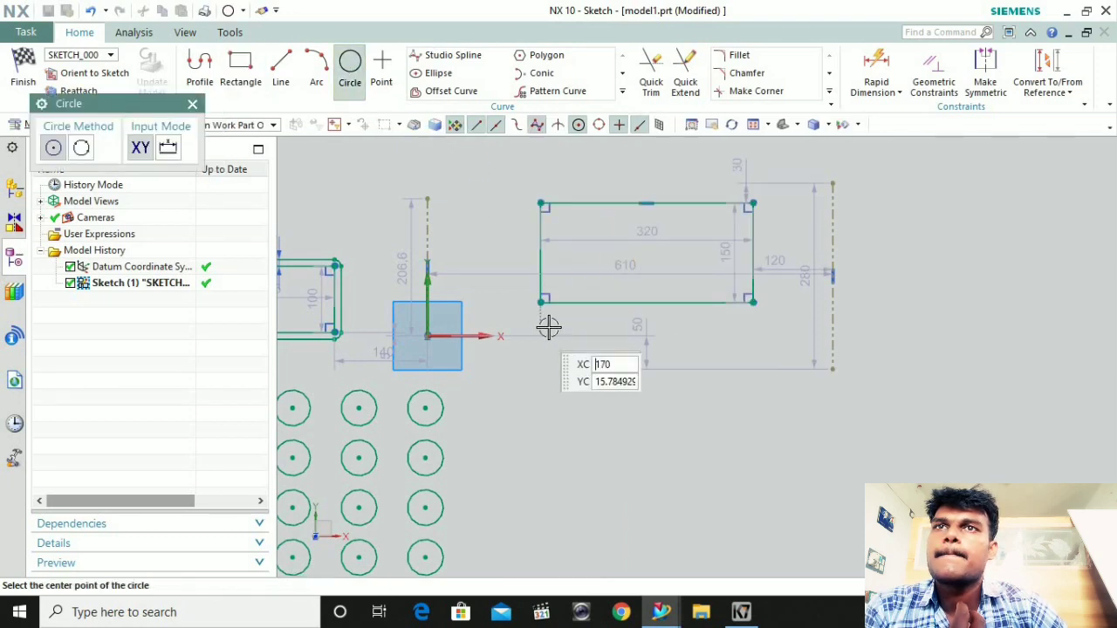
left_click(549, 328)
key("Tab")
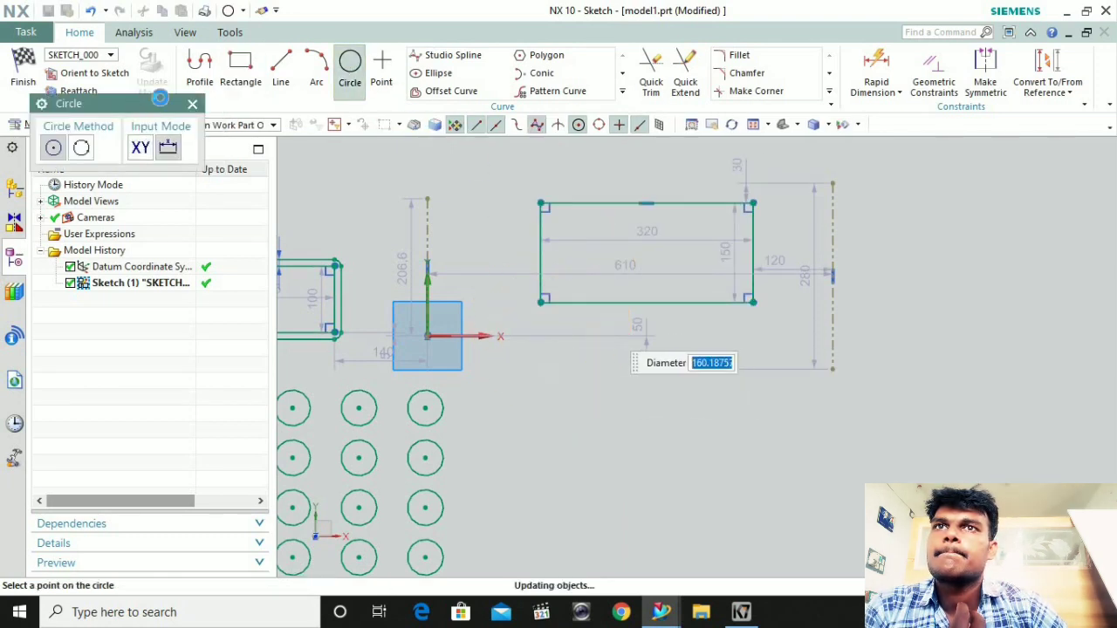
Set up a Mirror Curve of the new rectangle and circle, using the new vertical reference line as the centerline
left_click(622, 92)
left_click(467, 109)
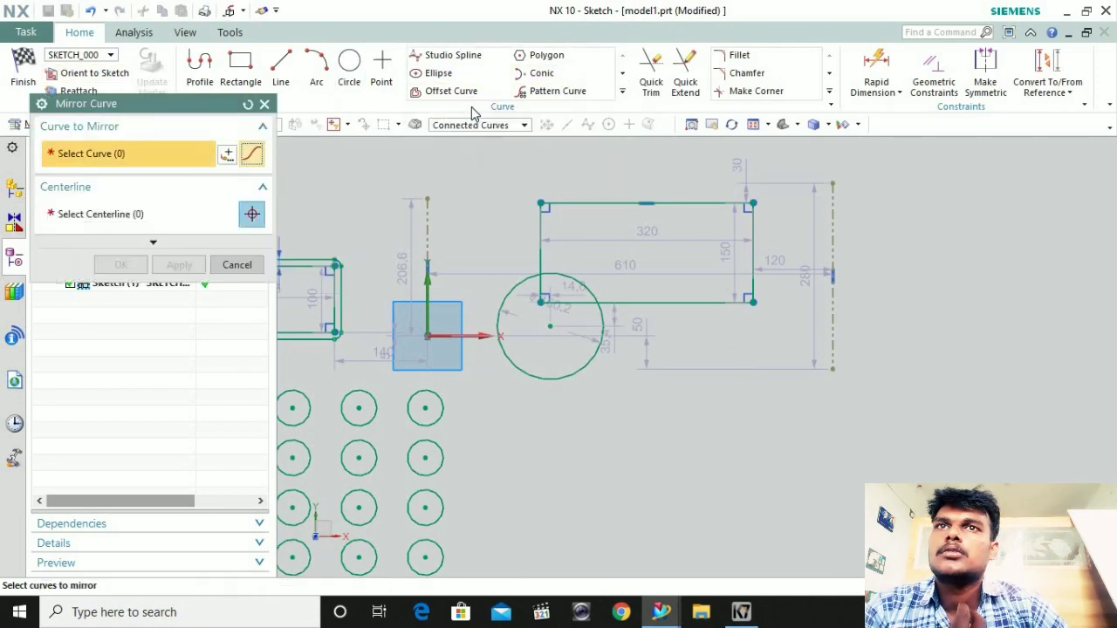
left_click(611, 202)
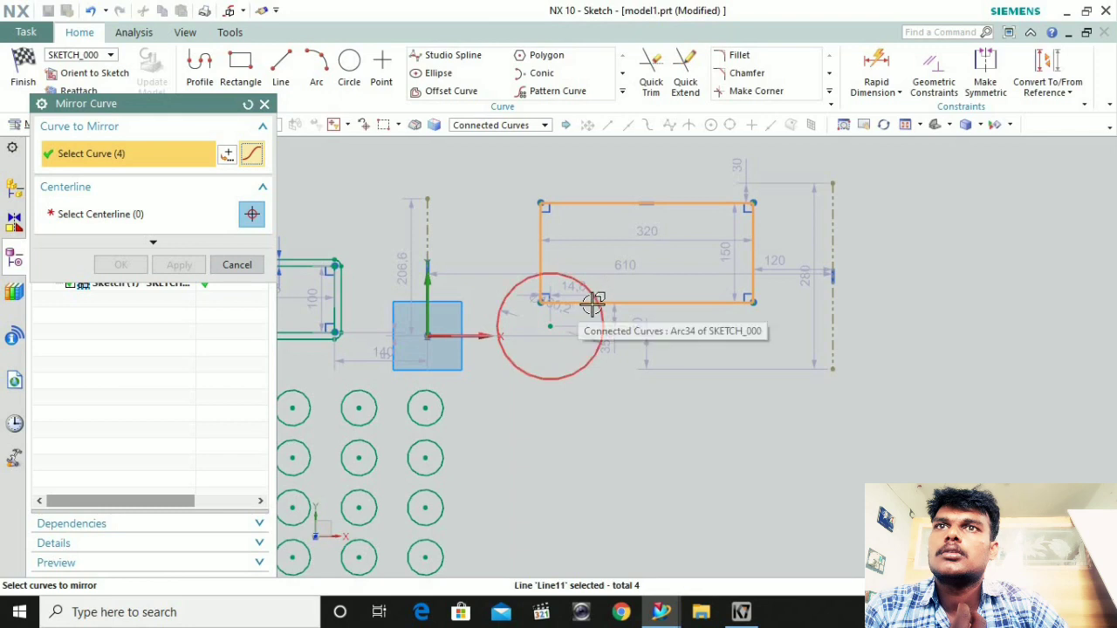
left_click(597, 315)
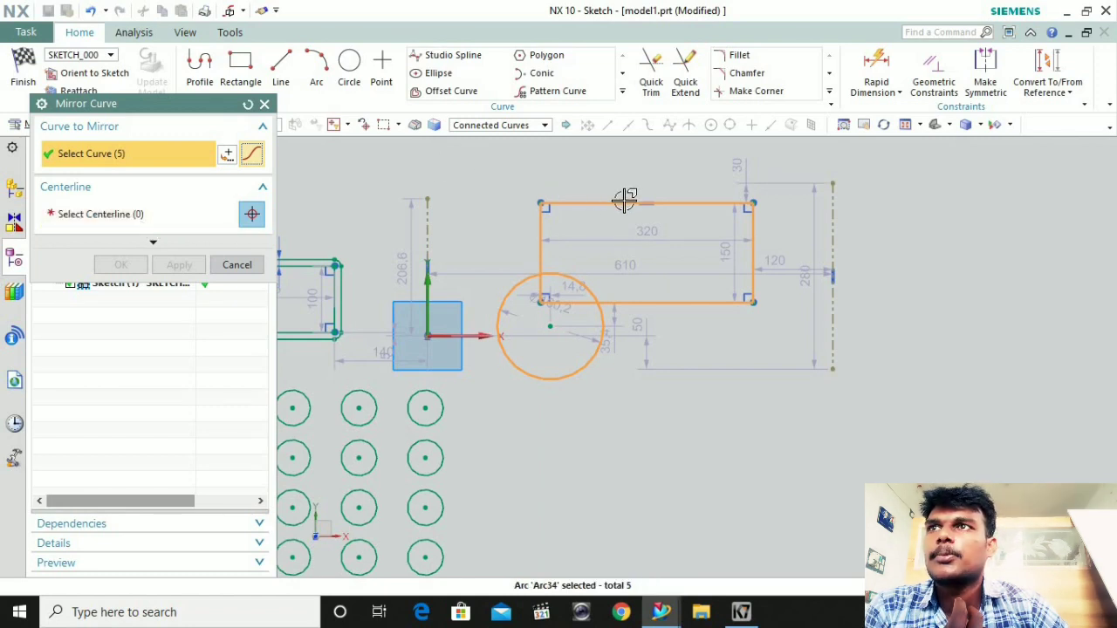
left_click(145, 217)
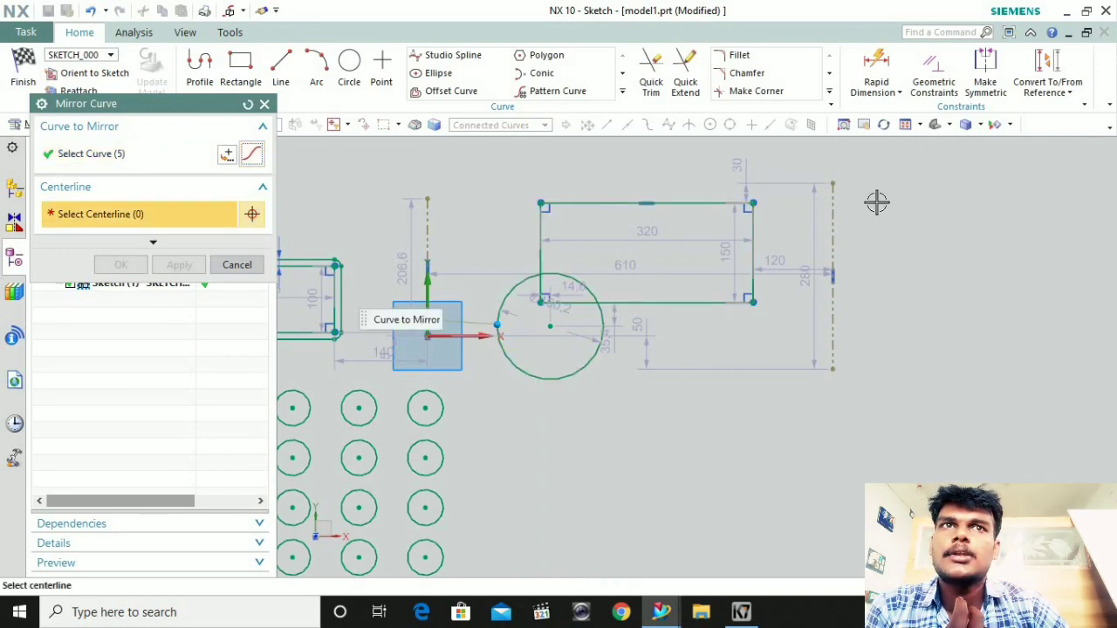
left_click(835, 219)
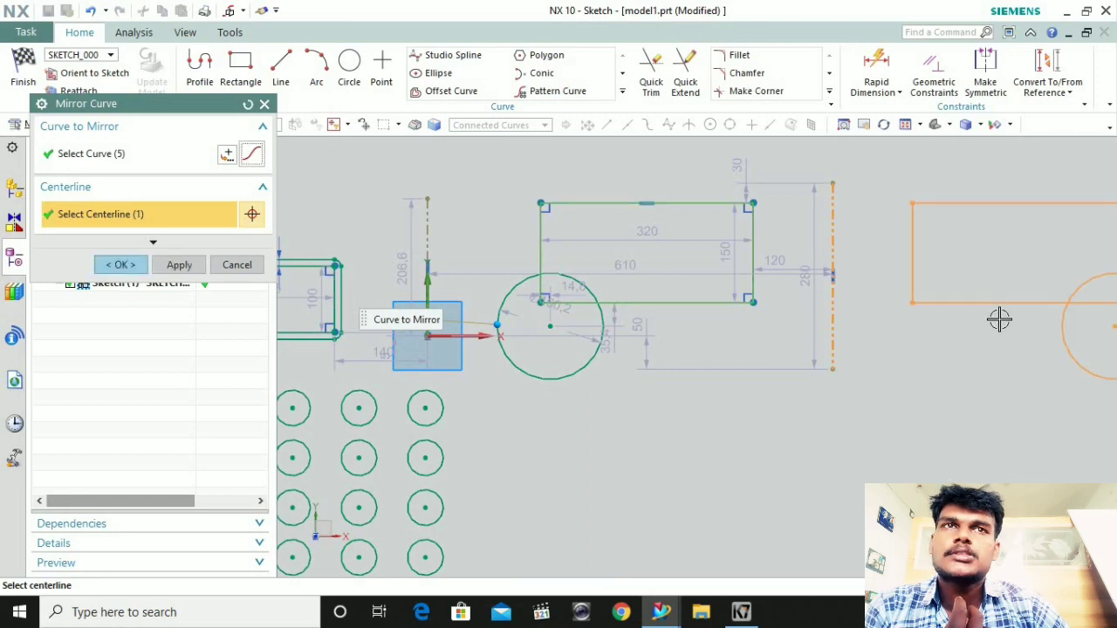
Examine the mirror preview of the rectangle and circle against the original curves and the centerline
scroll(999, 323, "down", 1)
scroll(1000, 323, "down", 2)
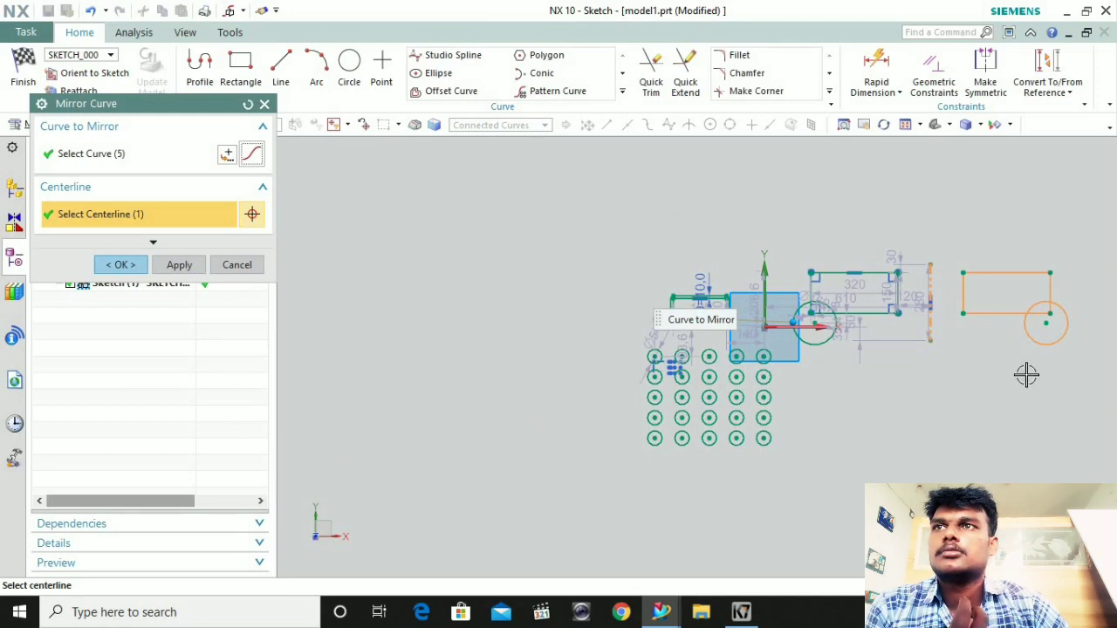
mouse_move(992, 371)
middle_mouse_down("shift")
mouse_move(638, 342)
mouse_move(650, 384)
middle_mouse_up("shift")
scroll(652, 389, "up", 3)
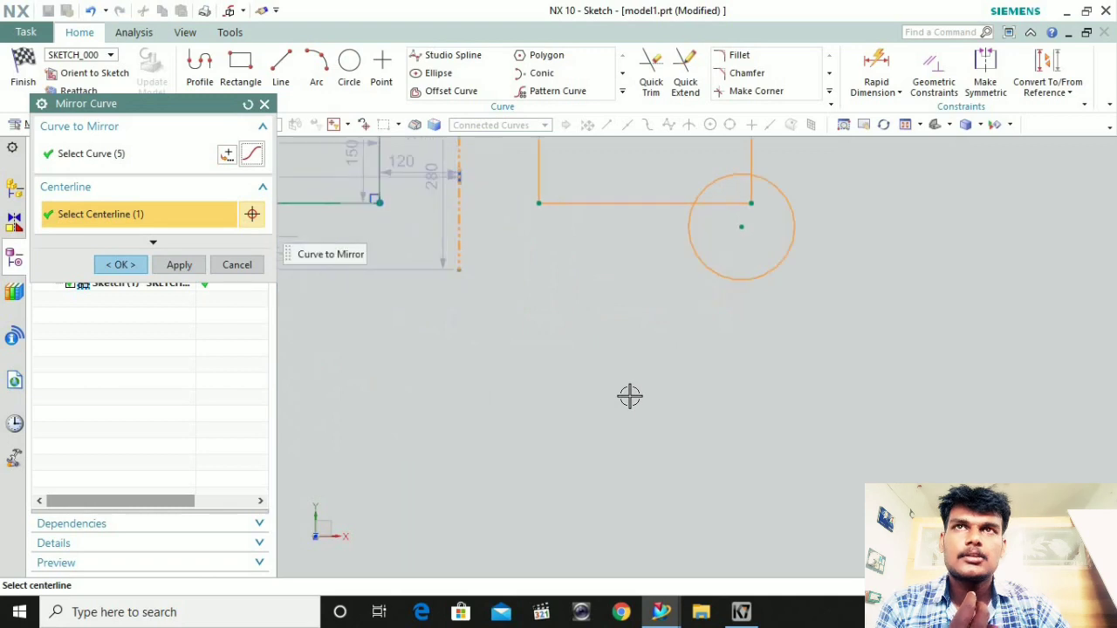
scroll(652, 390, "down", 1)
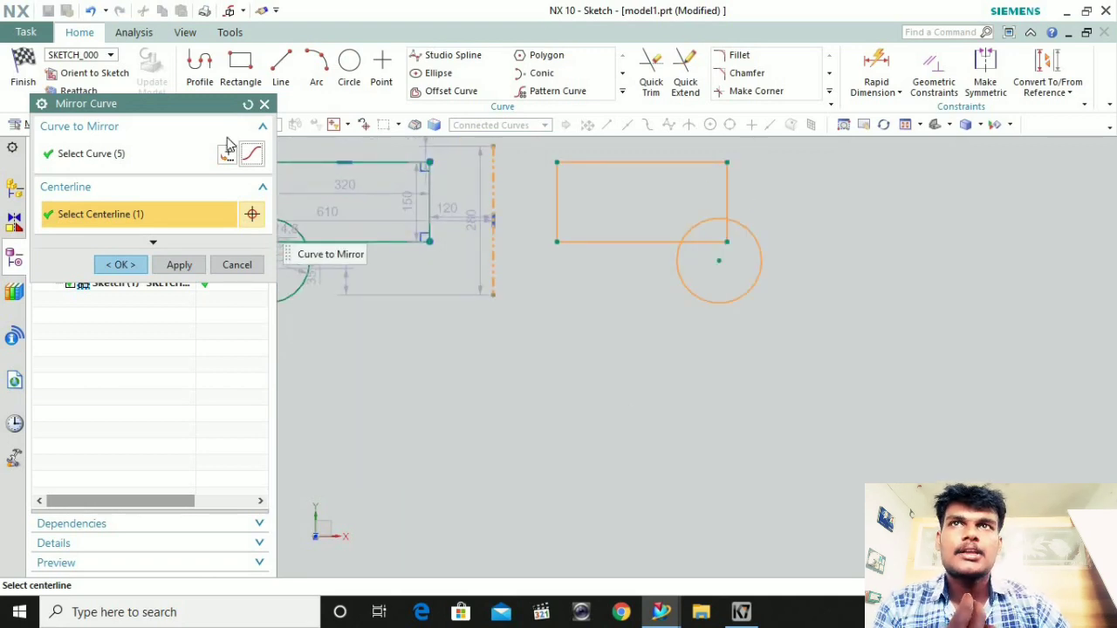
scroll(591, 385, "down", 2)
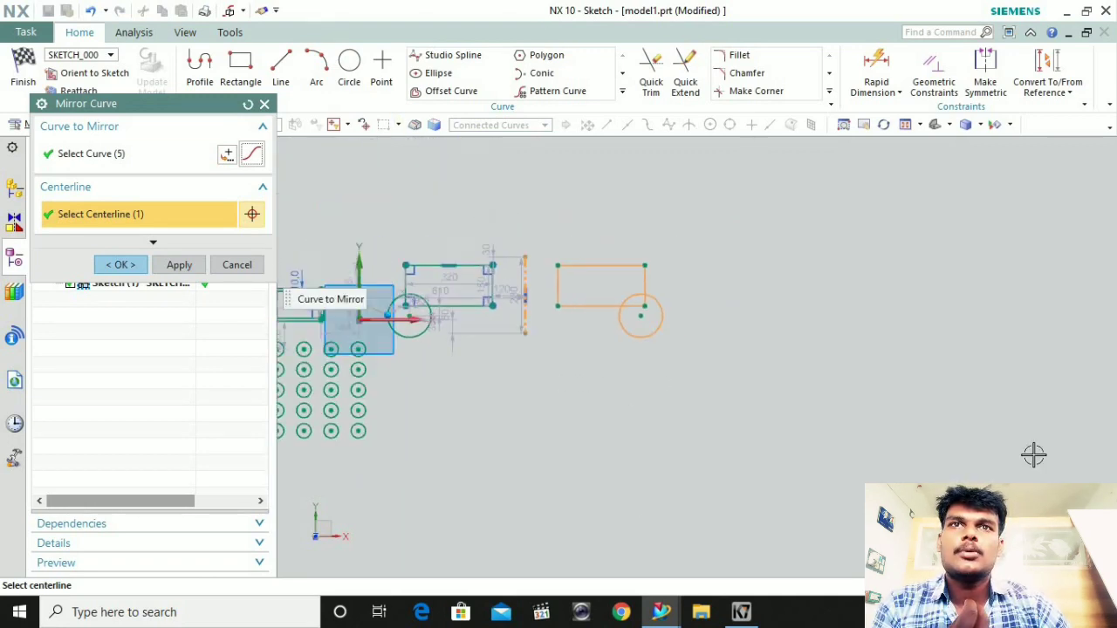
scroll(490, 369, "down", 1)
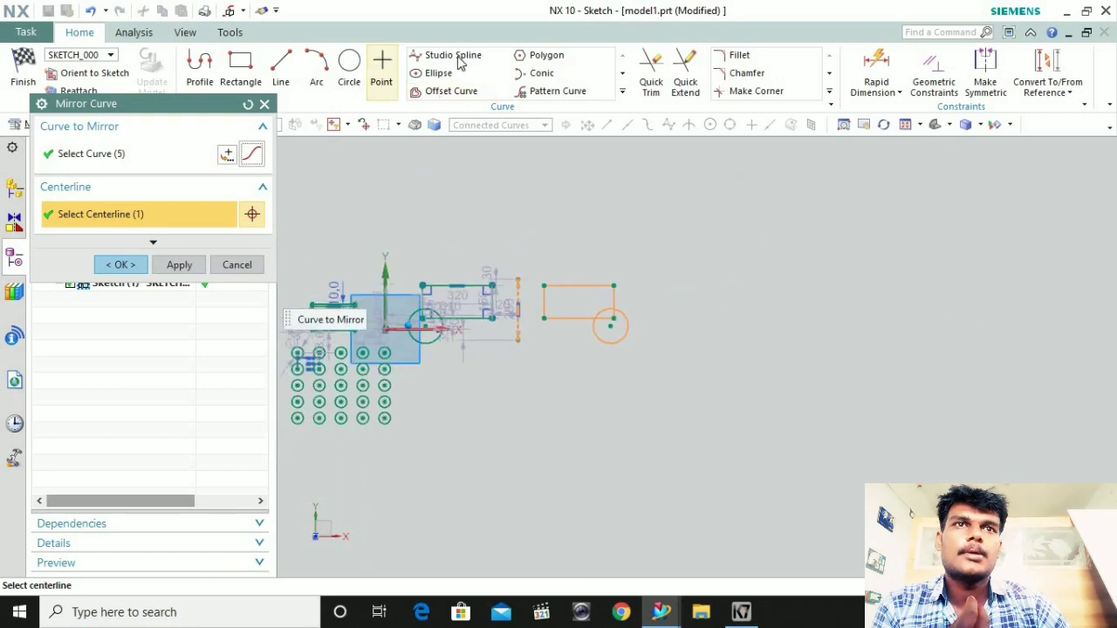
scroll(509, 321, "down", 1)
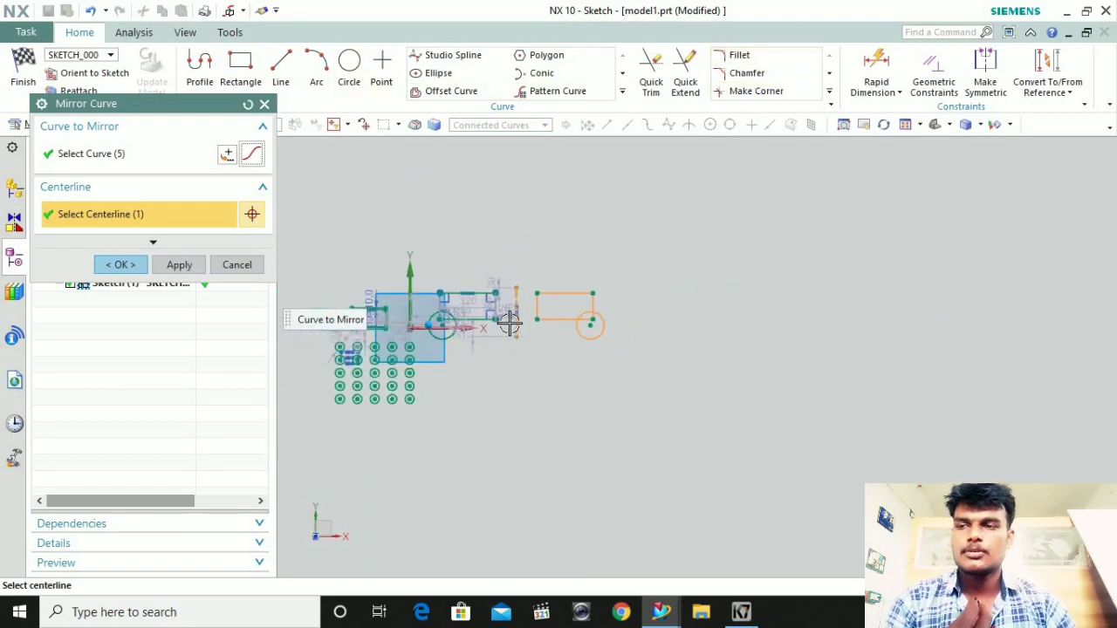